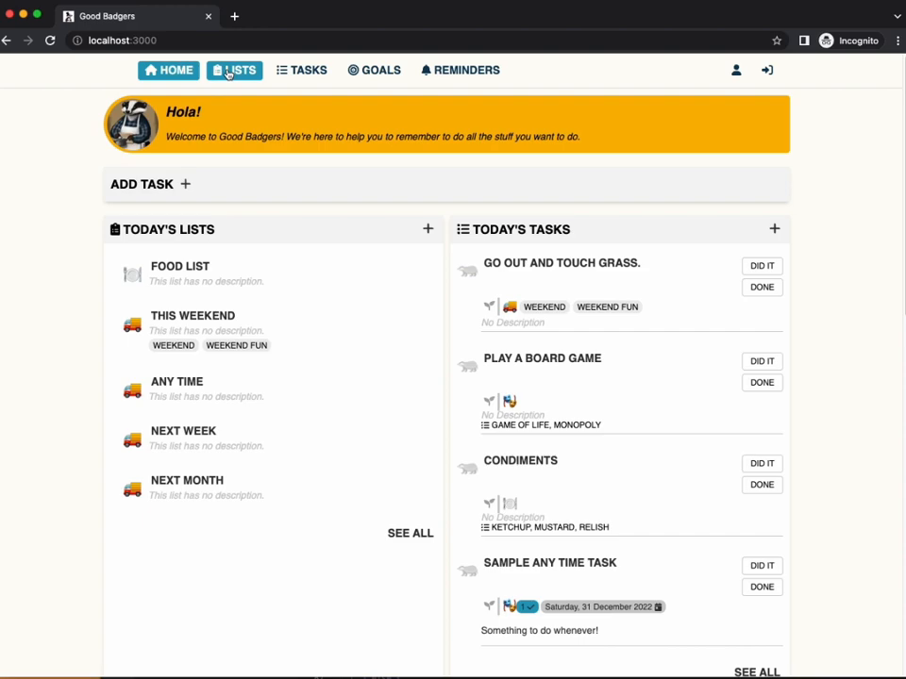
Step: Exclude Monday from the Food List's days of the week and save the list
click(228, 72)
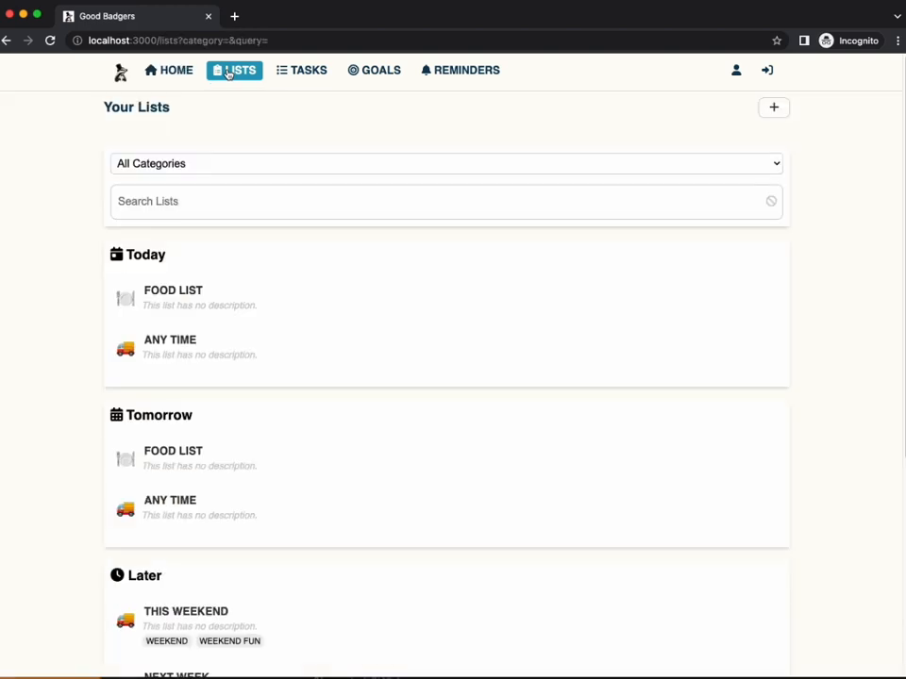
click(179, 75)
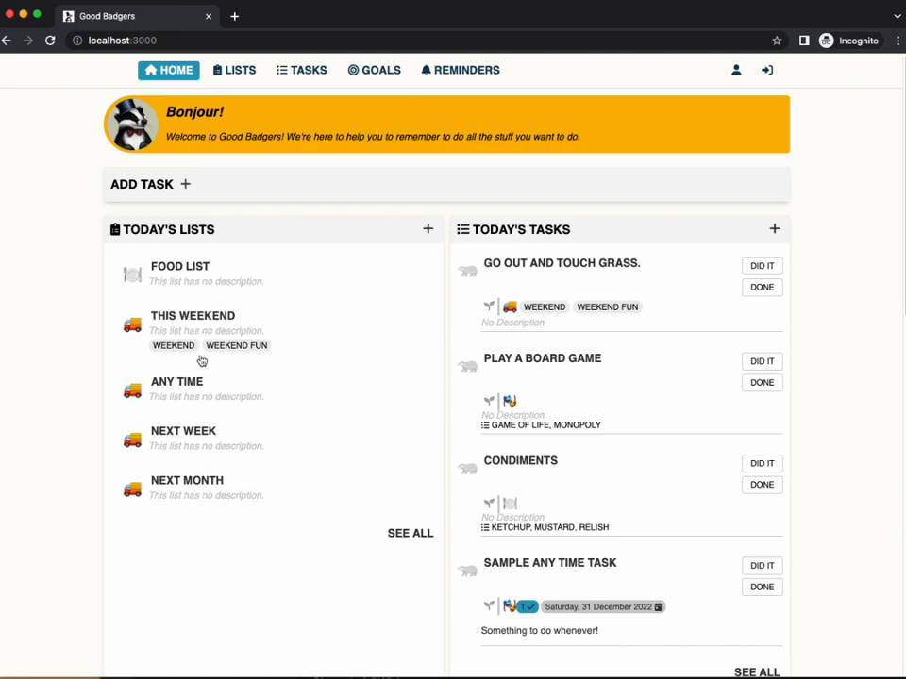
click(196, 265)
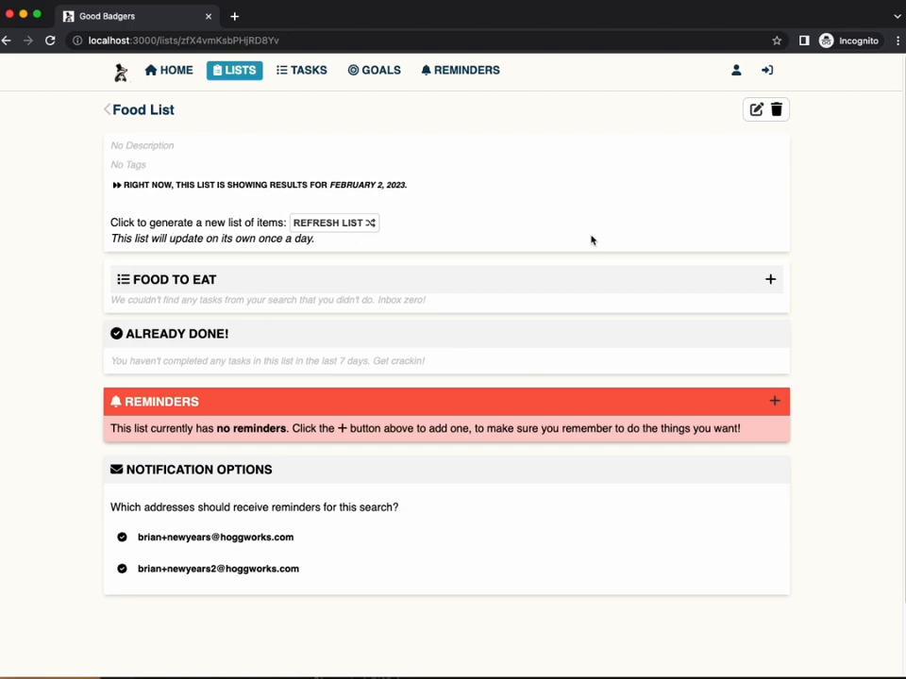
click(754, 111)
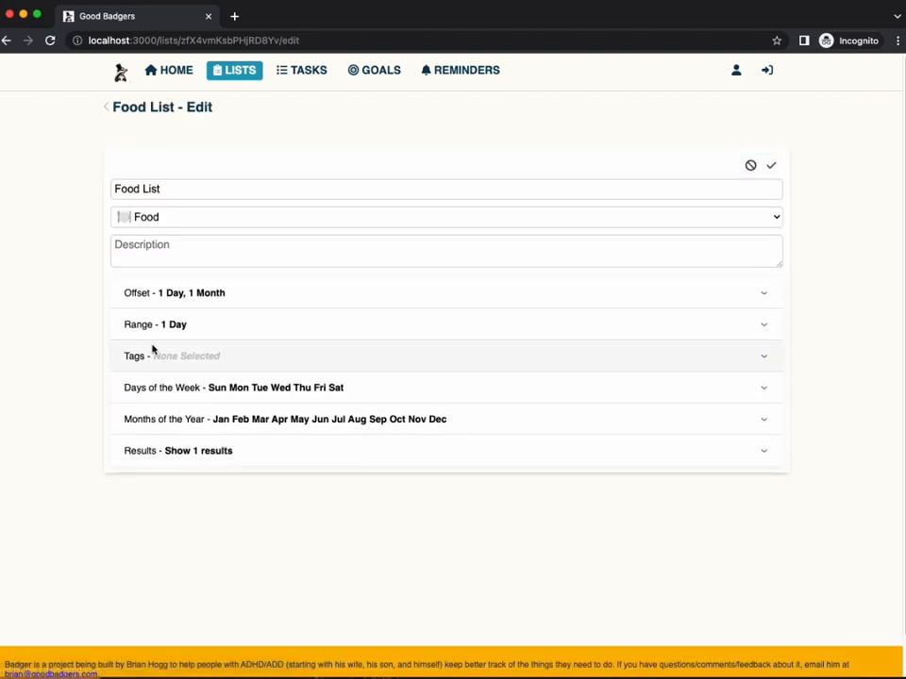
click(270, 393)
click(298, 427)
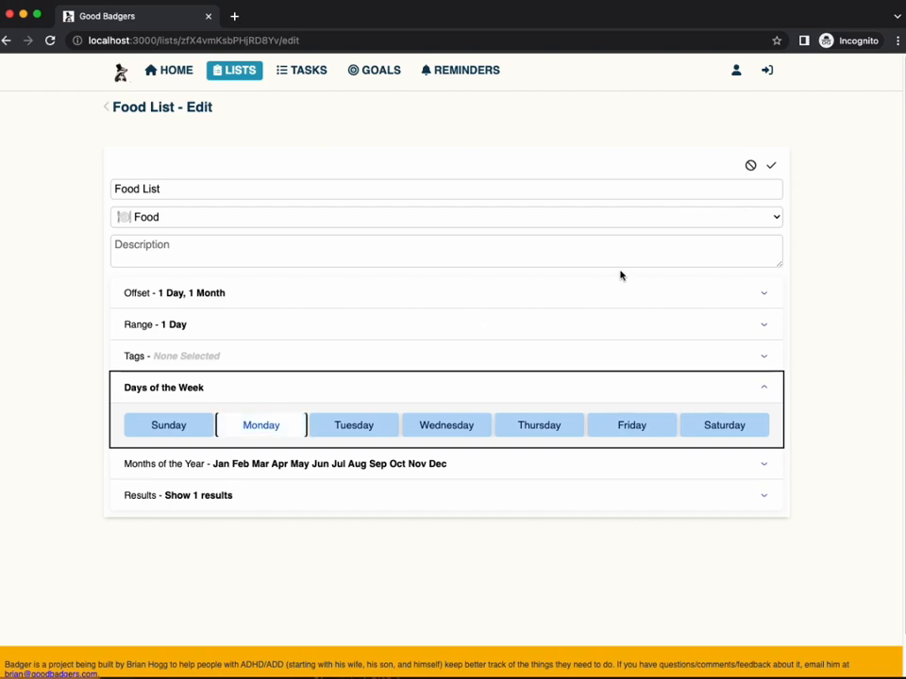
click(772, 165)
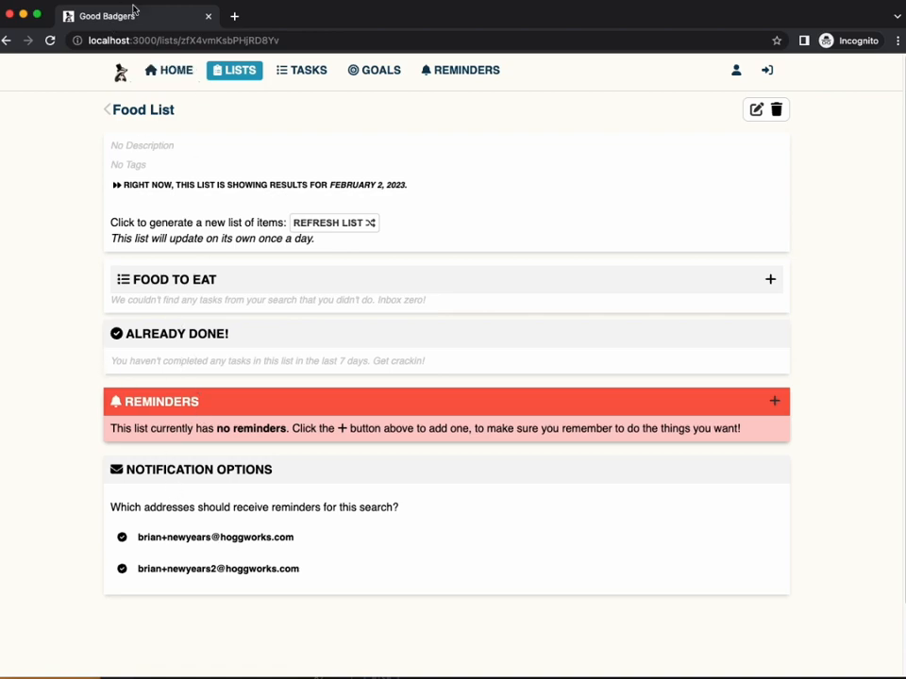
Step: Reload the home page and view all lists to check which days the Food List is scheduled for
click(170, 73)
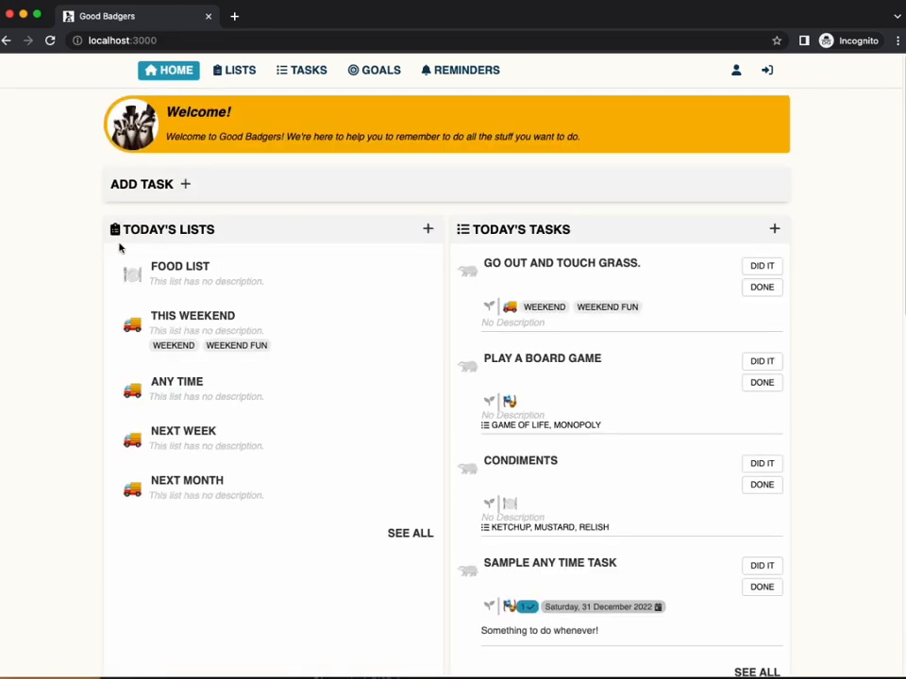
key(super+r)
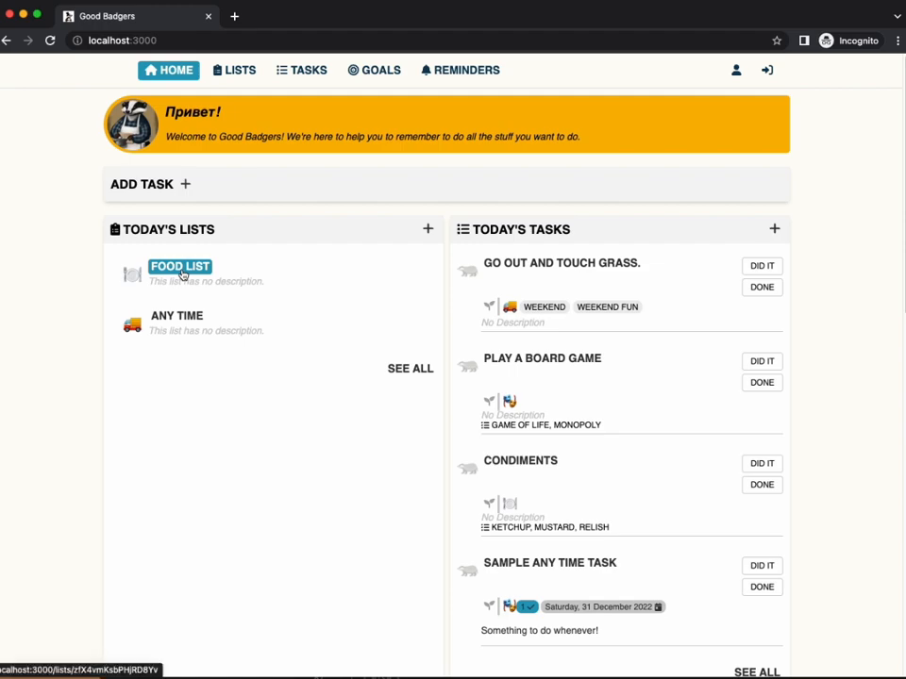
click(407, 372)
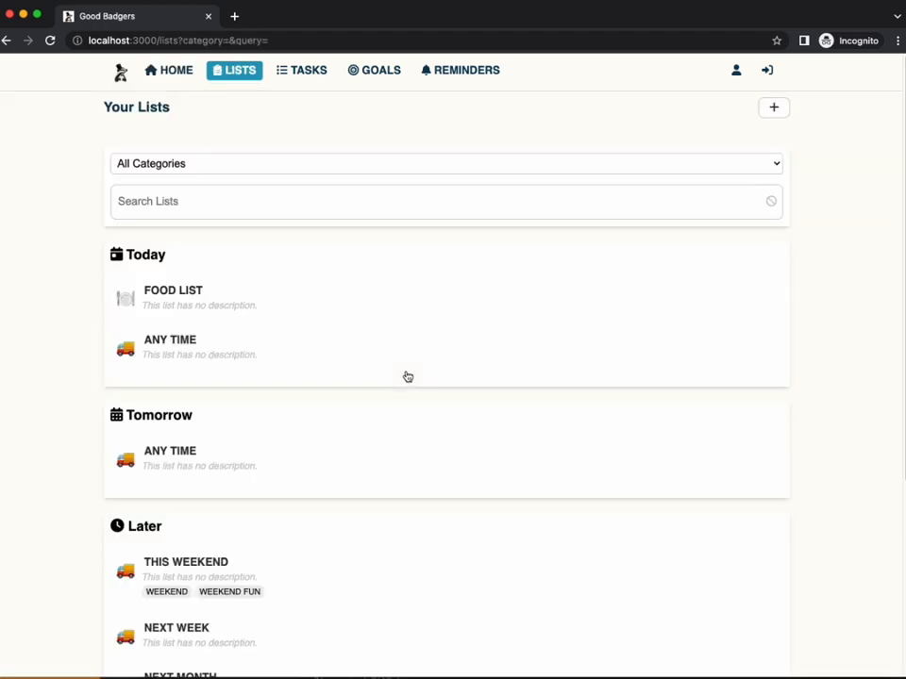
Step: Set the Food List's month offset to 0 and save the list
click(164, 282)
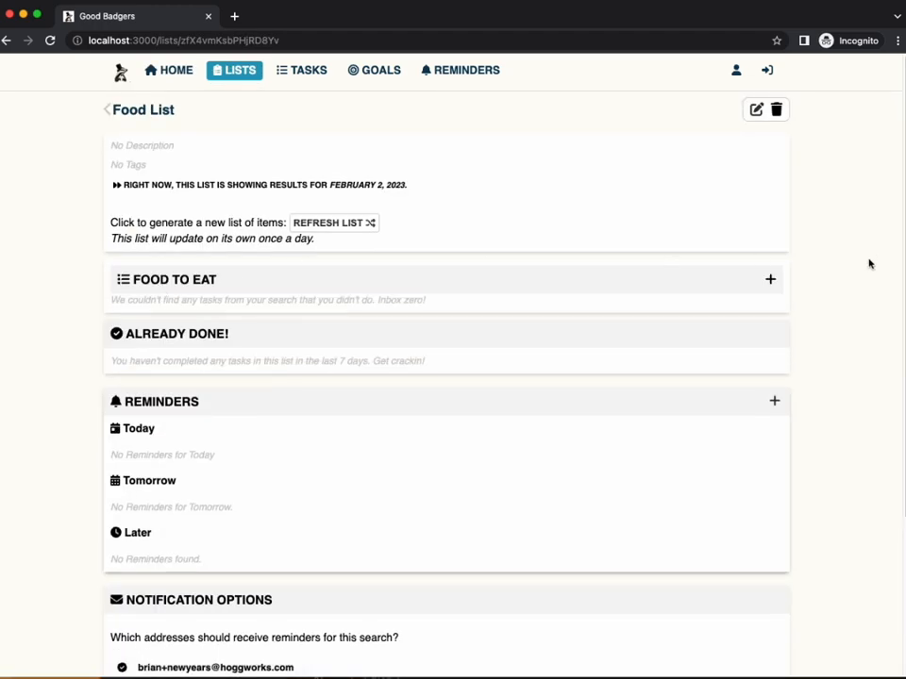
click(753, 113)
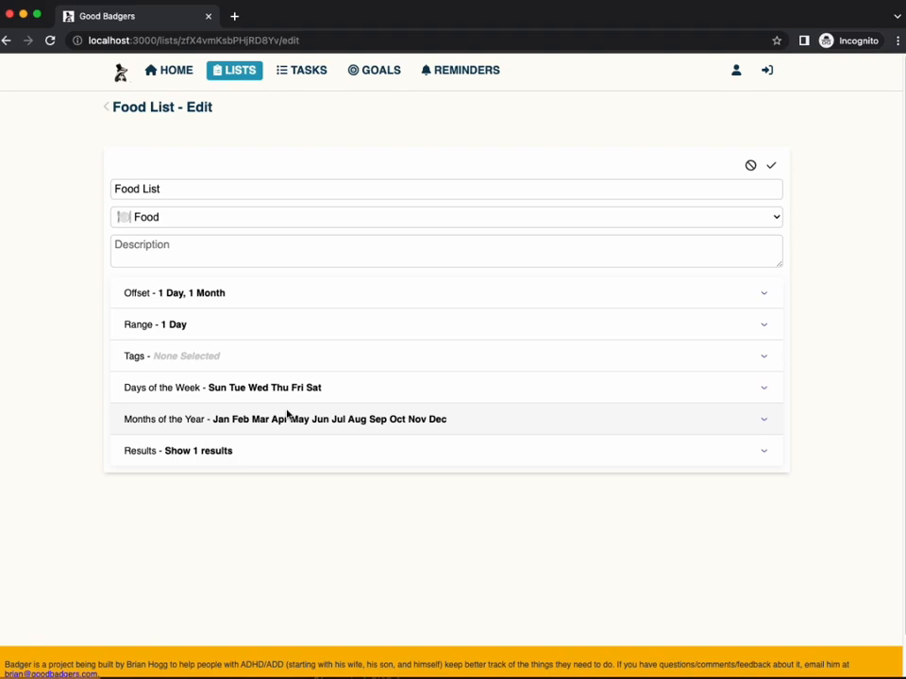
click(227, 293)
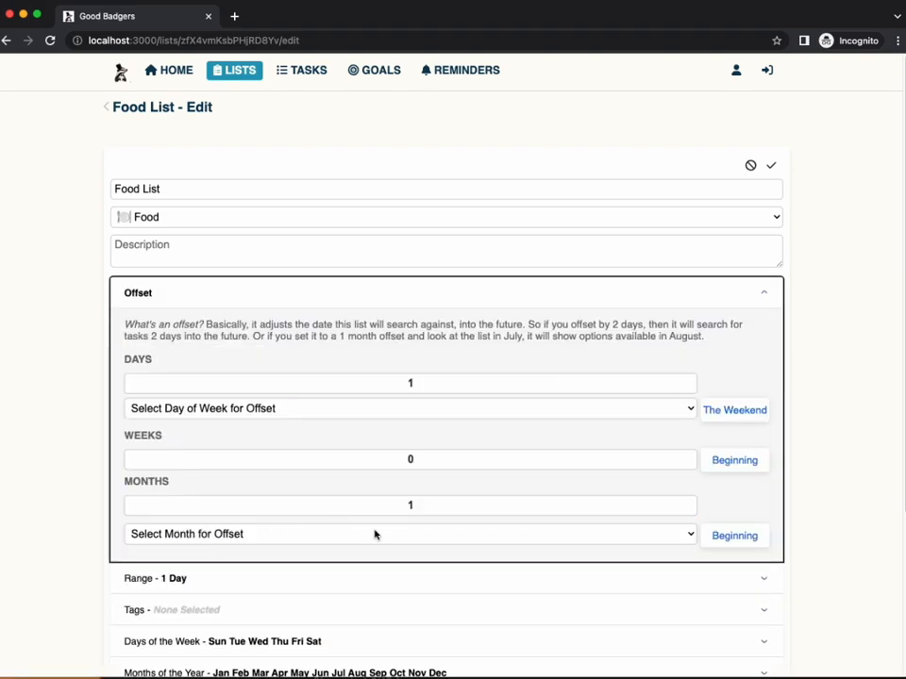
click(413, 506)
click(473, 495)
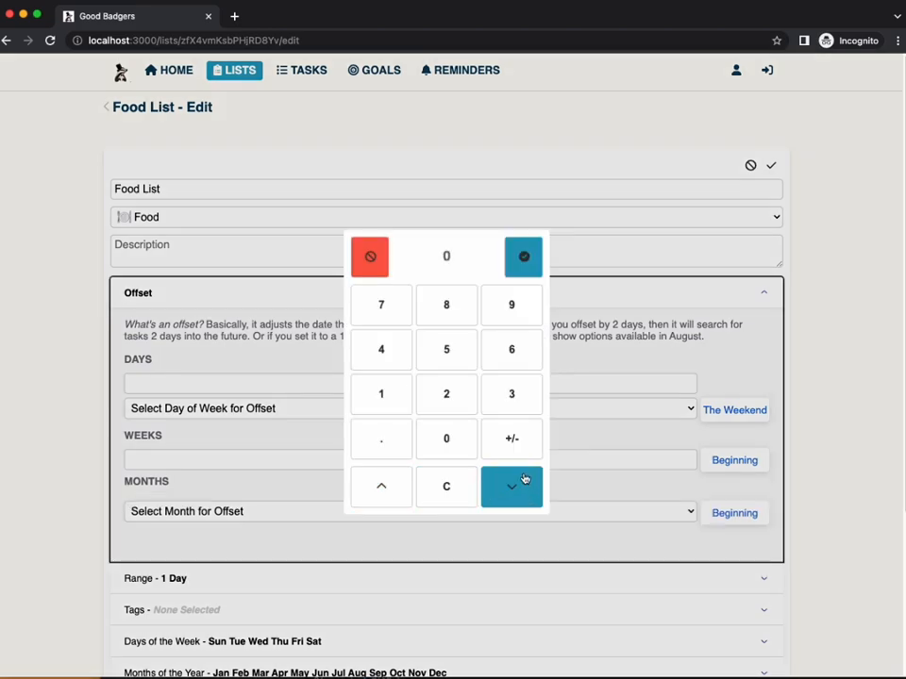
click(530, 269)
click(770, 168)
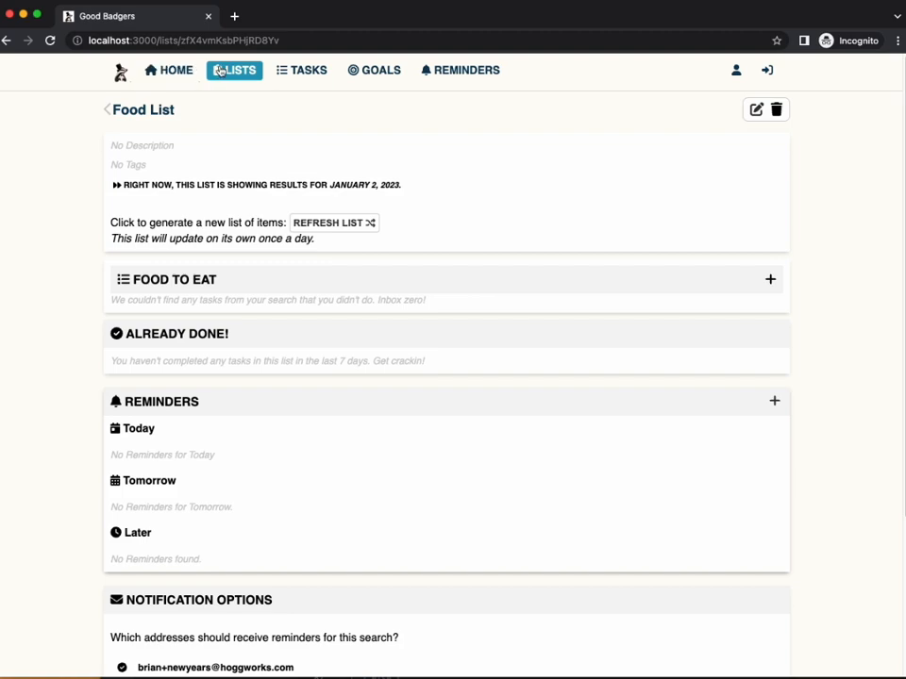
Step: Refresh the home page, then examine the Today, Tomorrow and Later groups in the full lists overview and return home
click(172, 70)
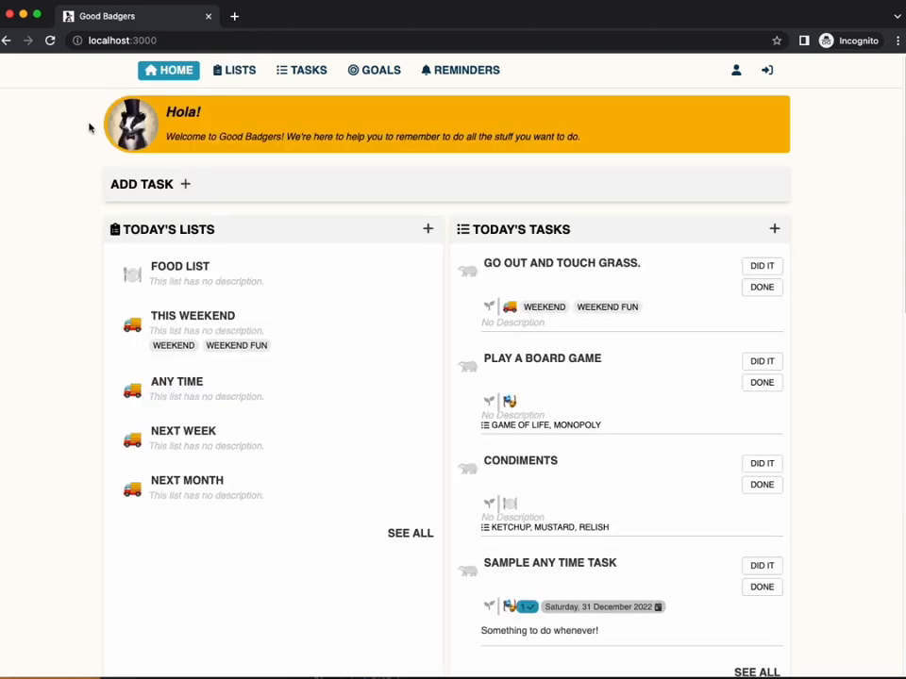
click(50, 41)
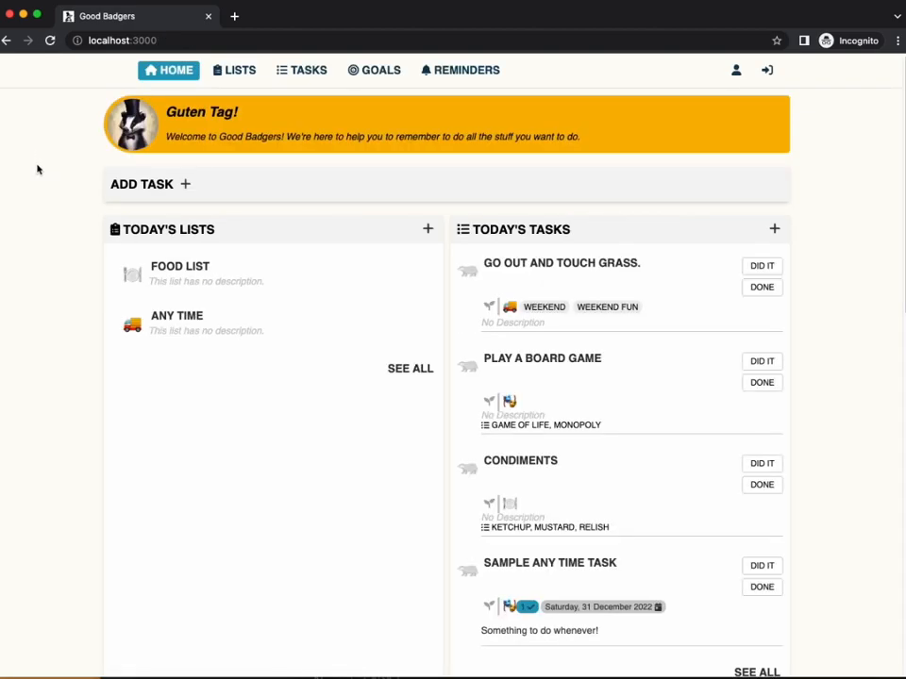
click(426, 377)
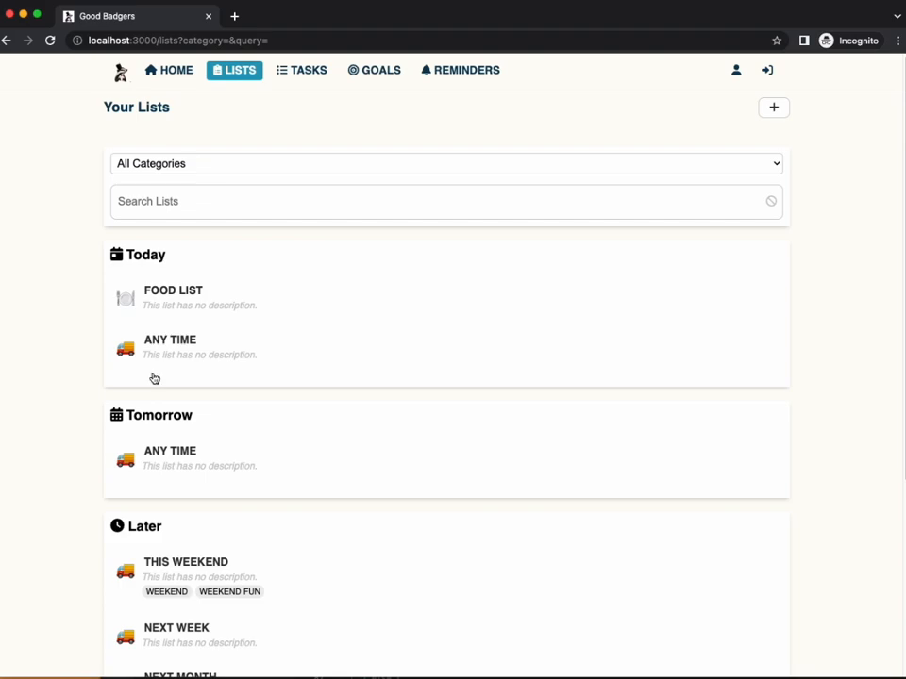
scroll(153, 378, down, 3)
scroll(153, 378, up, 2)
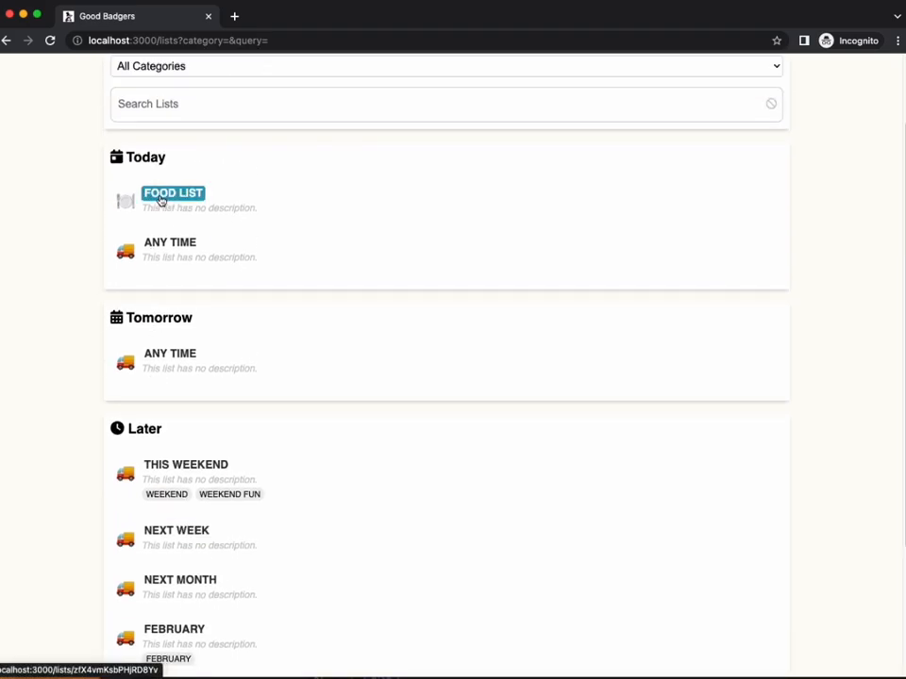
scroll(138, 87, up, 2)
click(158, 79)
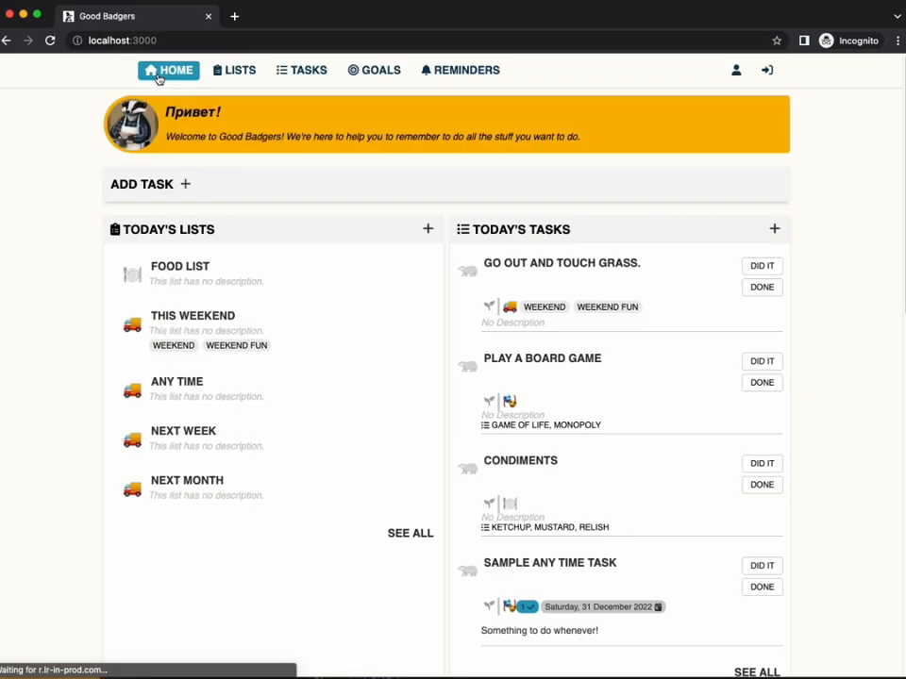
Step: Open the Food List and check the date its results are shown for
click(149, 267)
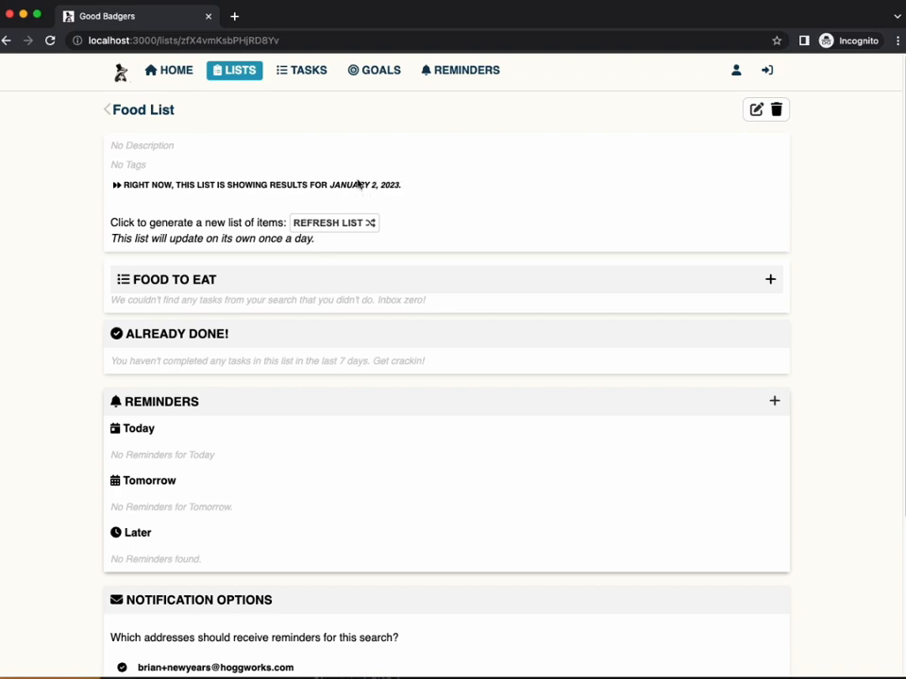
drag(286, 184, 406, 187)
click(405, 187)
click(755, 110)
click(230, 300)
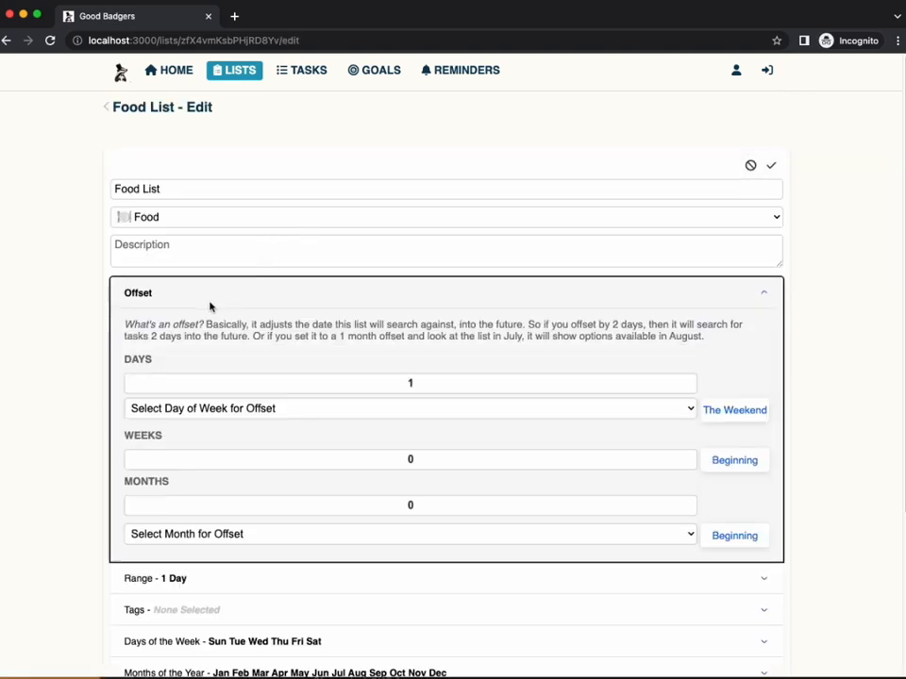
click(201, 392)
click(453, 498)
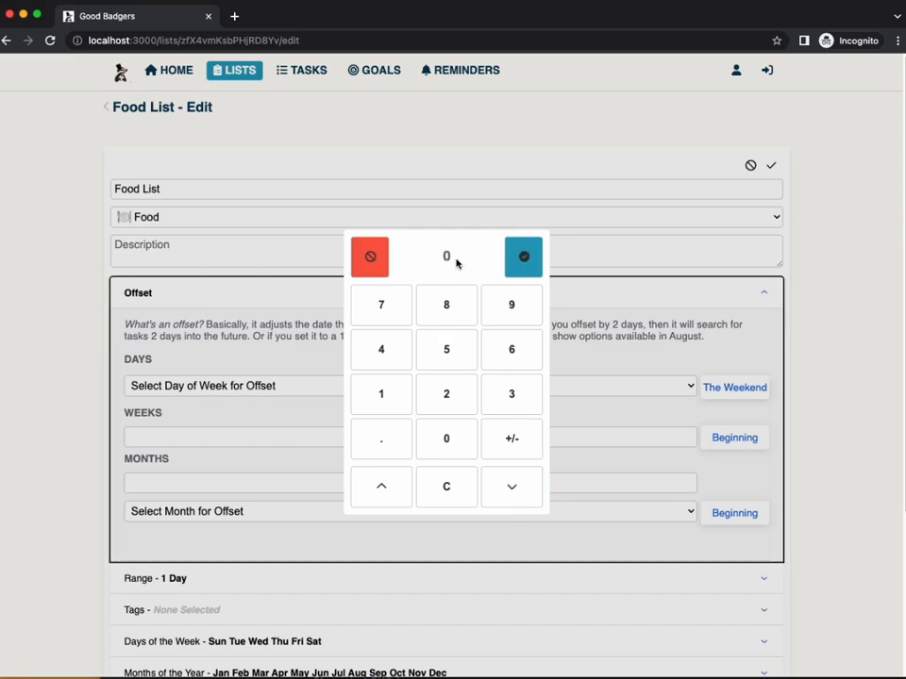
click(759, 194)
click(756, 169)
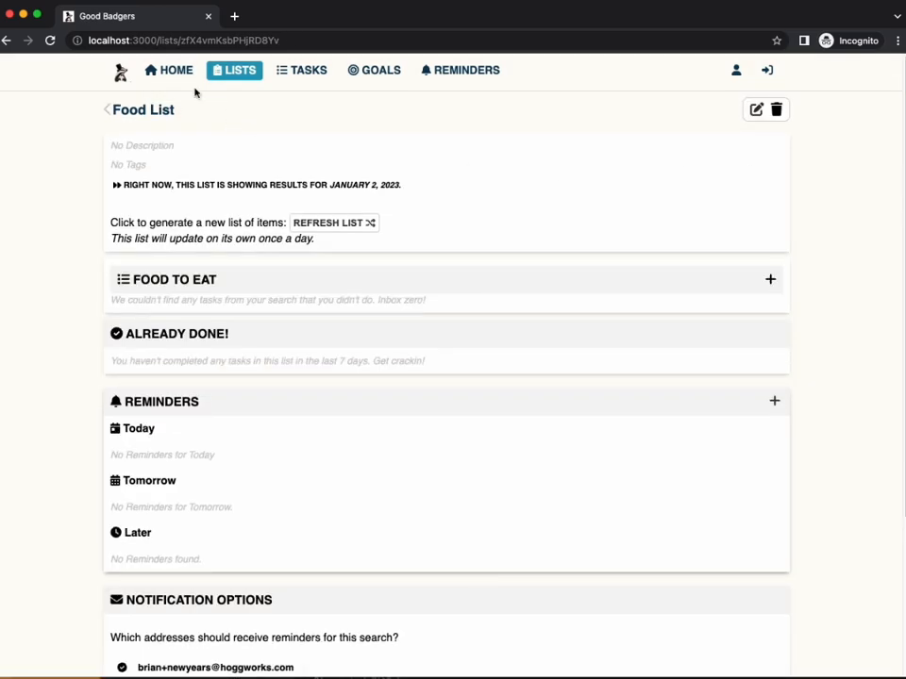
Step: Exclude Sunday and include Monday in the Food List's days of the week, and save the list
click(755, 111)
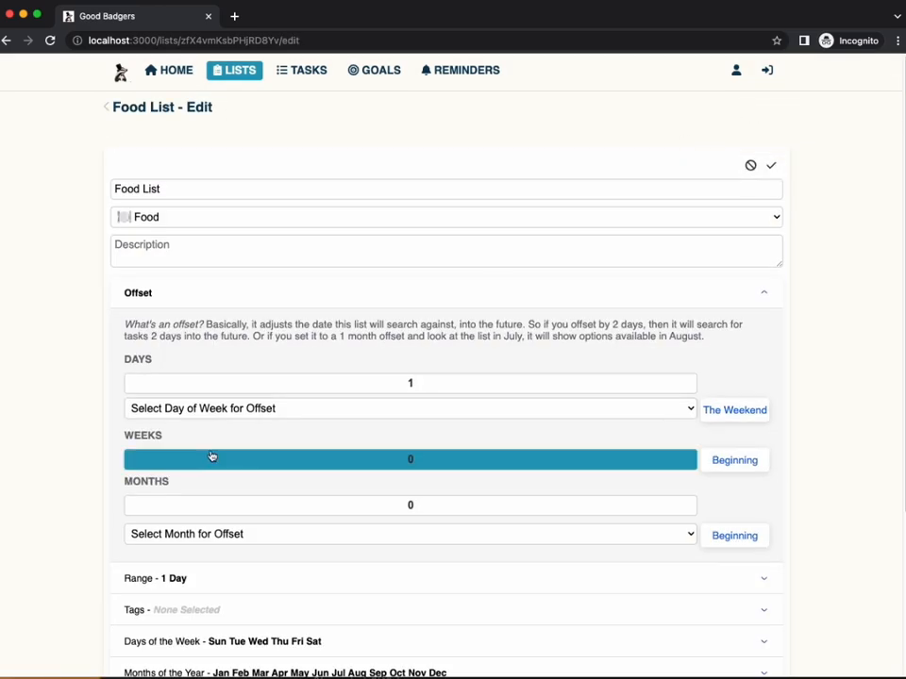
scroll(210, 572, down, 1)
click(225, 615)
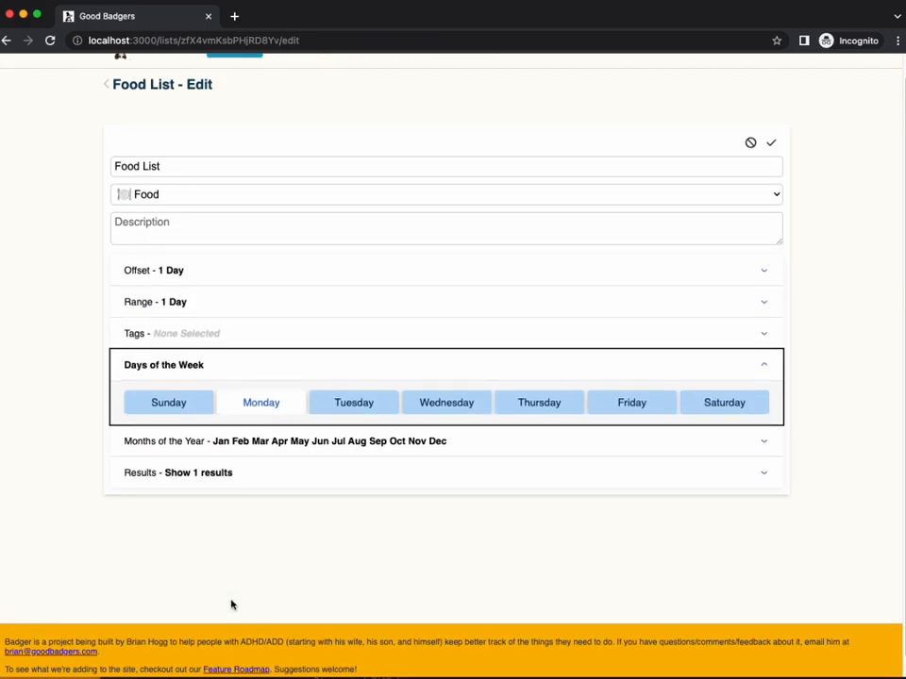
click(168, 403)
click(240, 404)
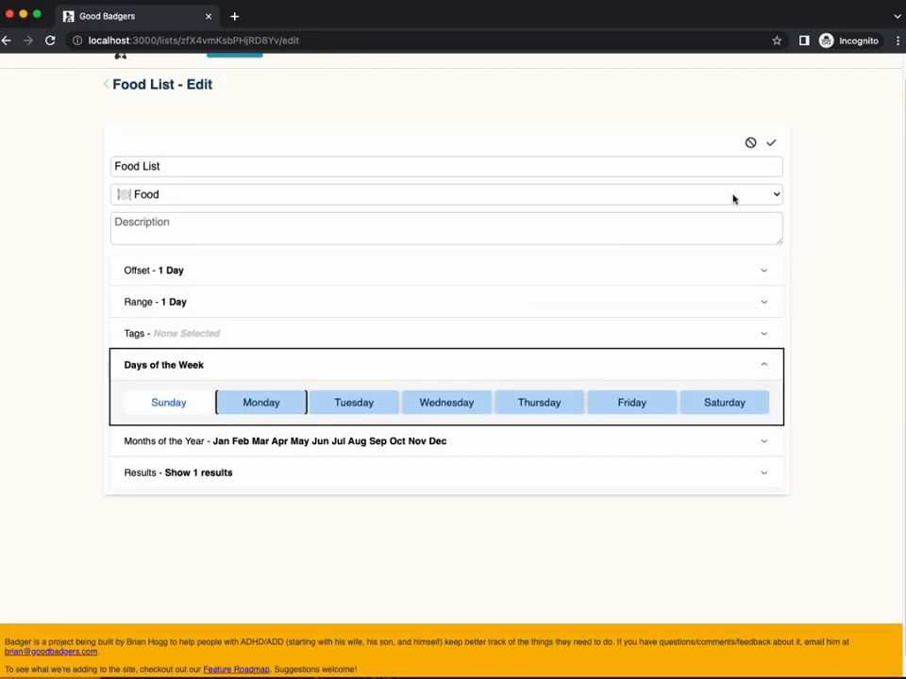
click(771, 143)
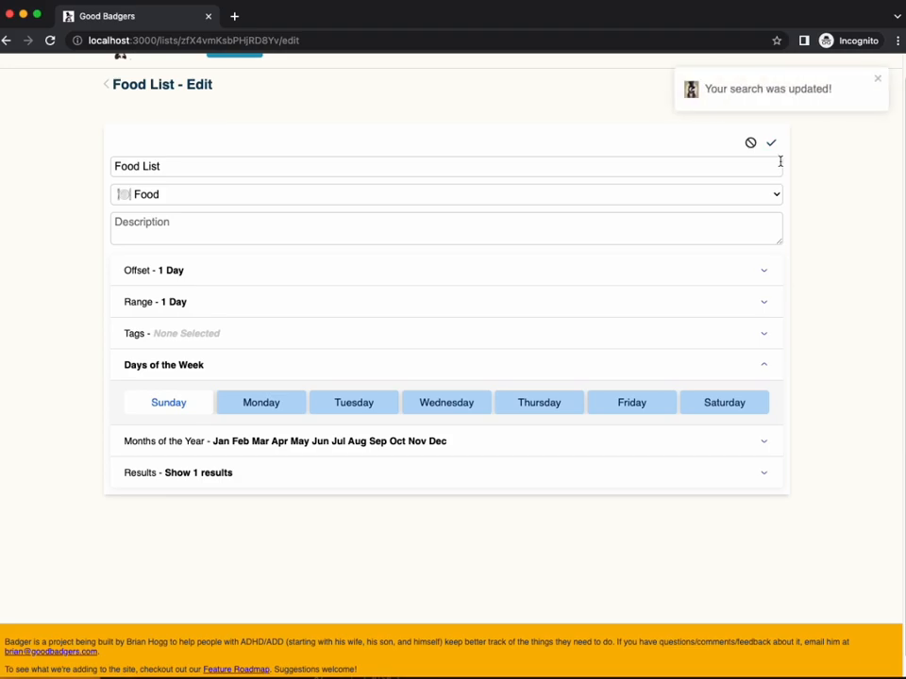
Step: Reload the home page and check today's lists and the lists overview for the Food List's new schedule
click(176, 72)
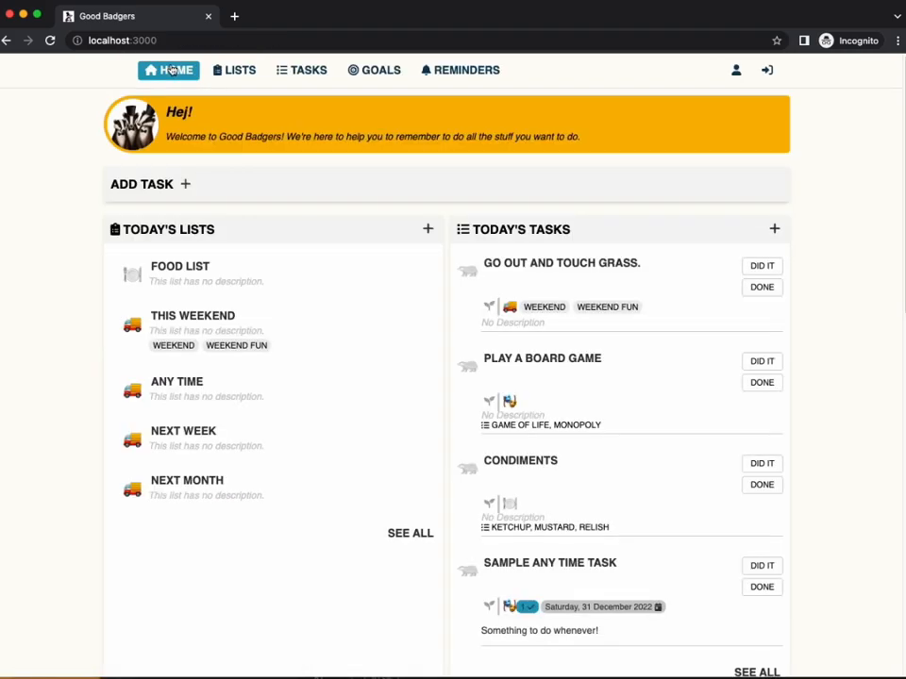
click(49, 42)
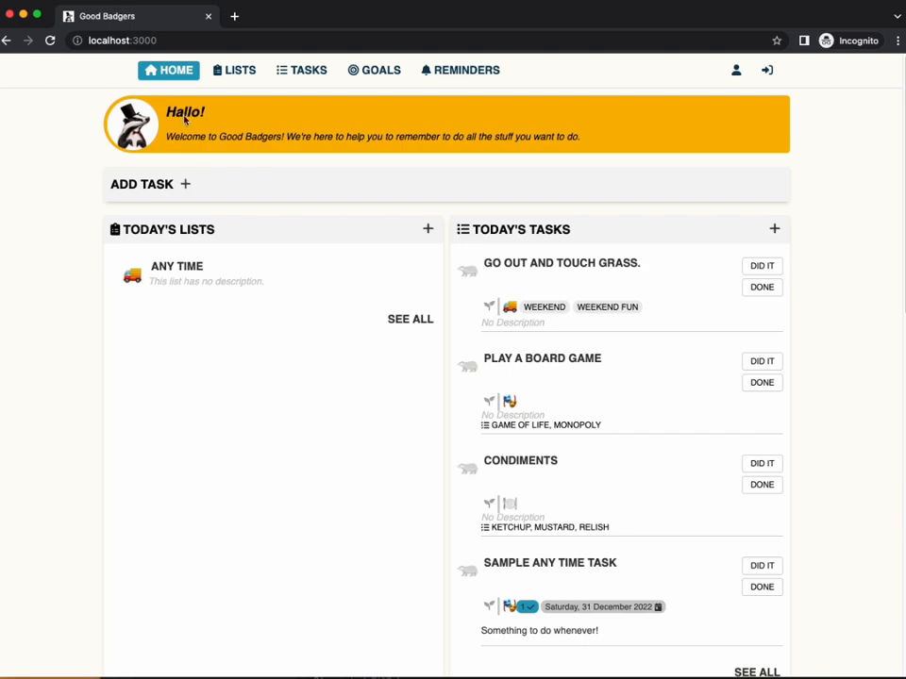
click(228, 71)
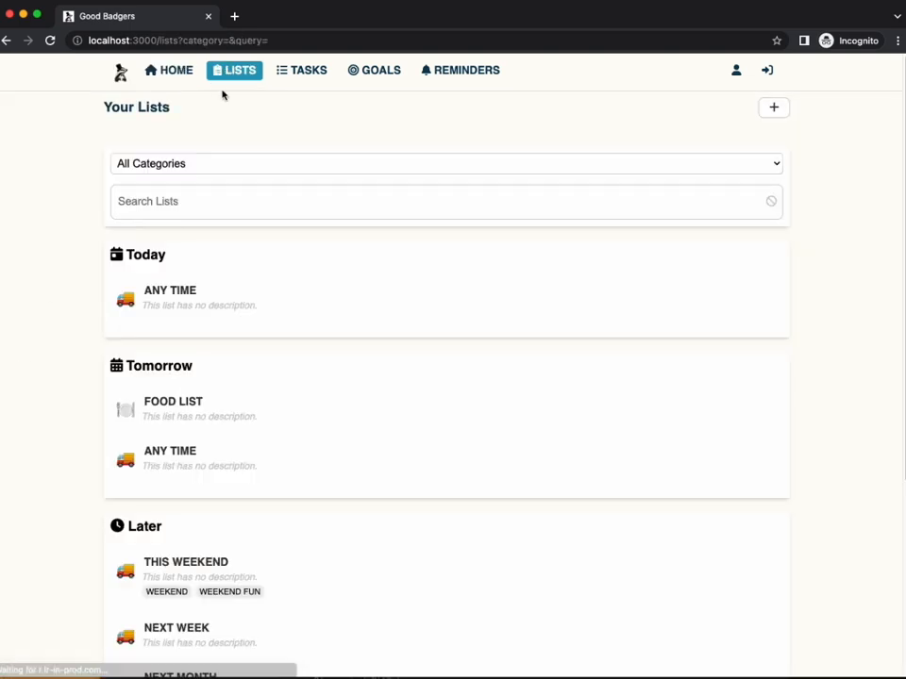
Step: Open the Any Time list and review its suggested task, reminders and daily update note
click(122, 457)
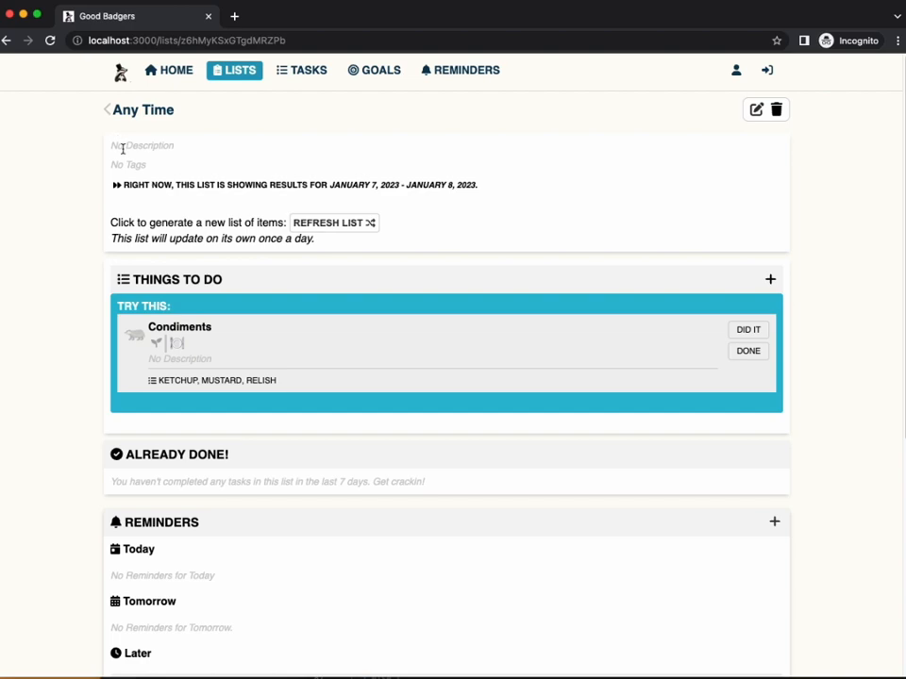
scroll(130, 166, down, 2)
scroll(138, 166, down, 2)
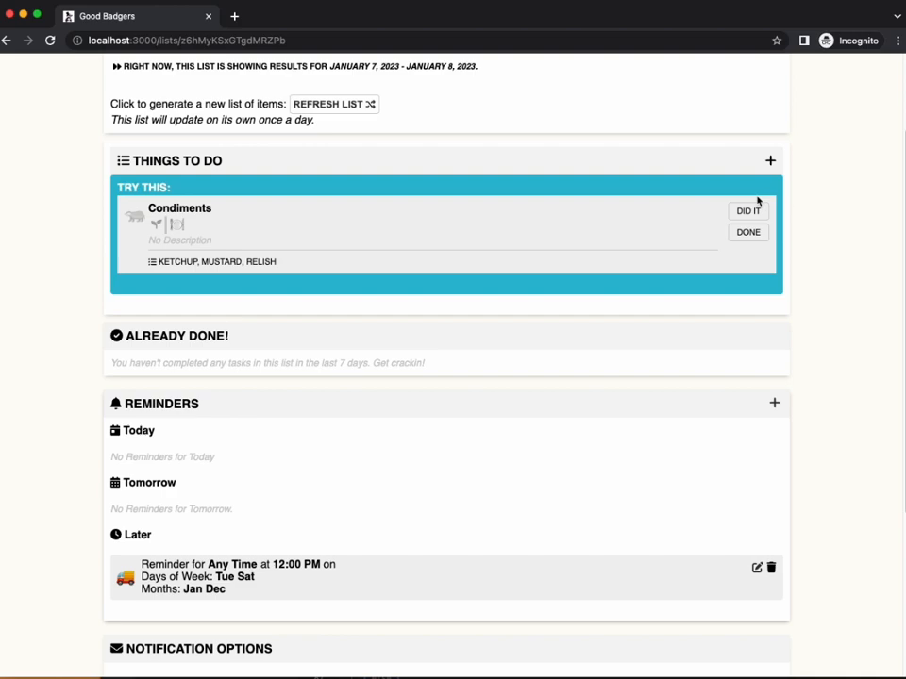
drag(126, 119, 263, 120)
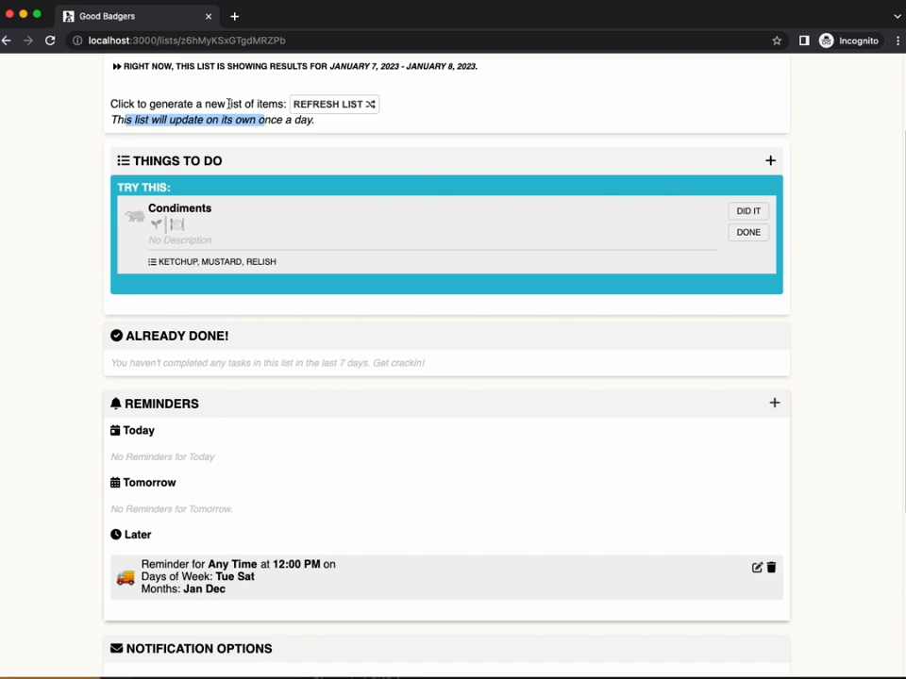
Step: Refresh the Any Time list to generate a new selection of items
click(314, 110)
click(314, 109)
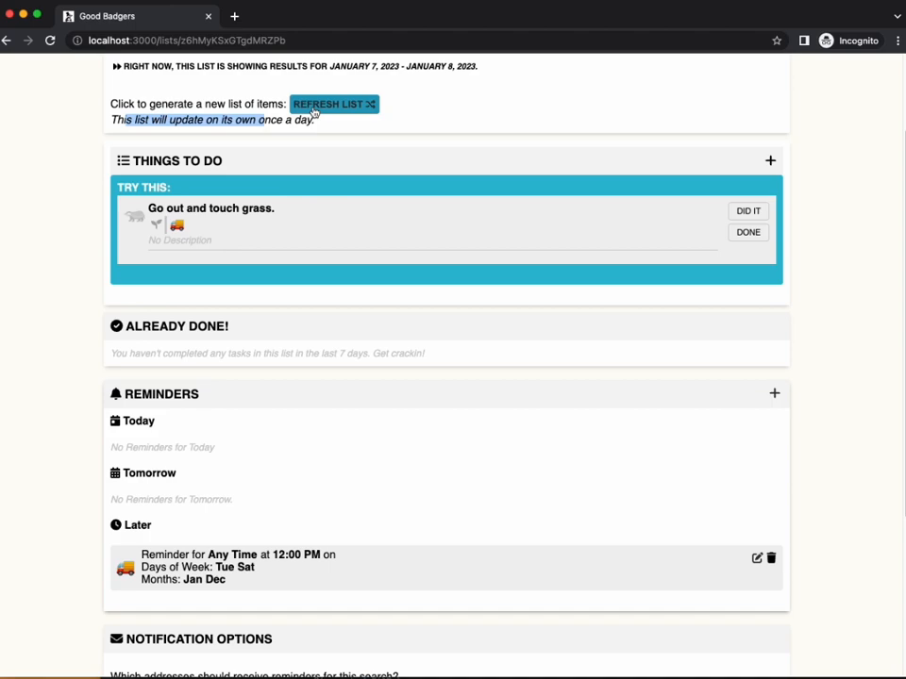
scroll(280, 189, up, 3)
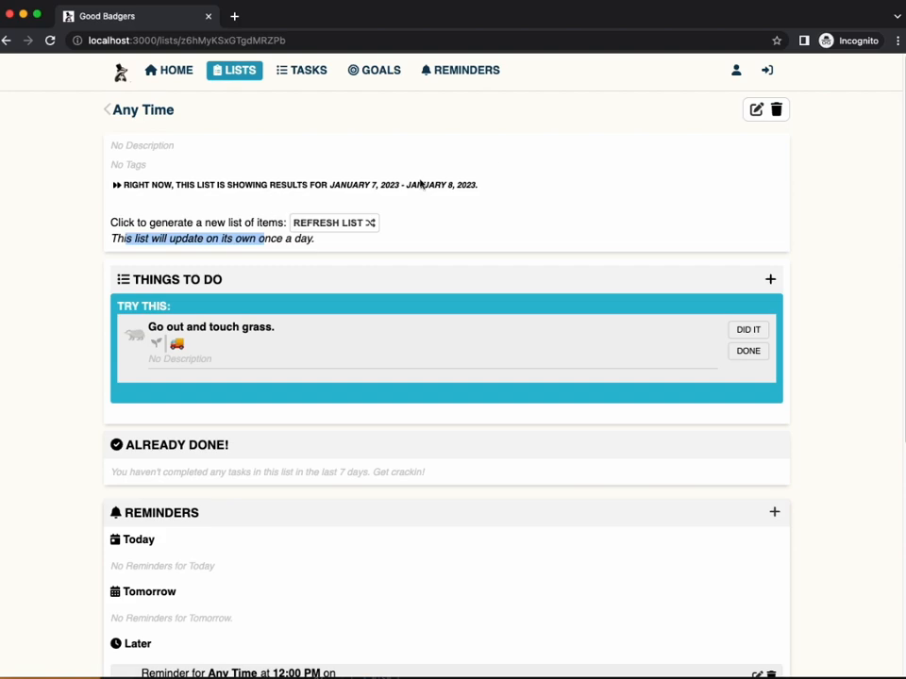
Step: Rename the Any Time list to Family Activities and save it
click(757, 117)
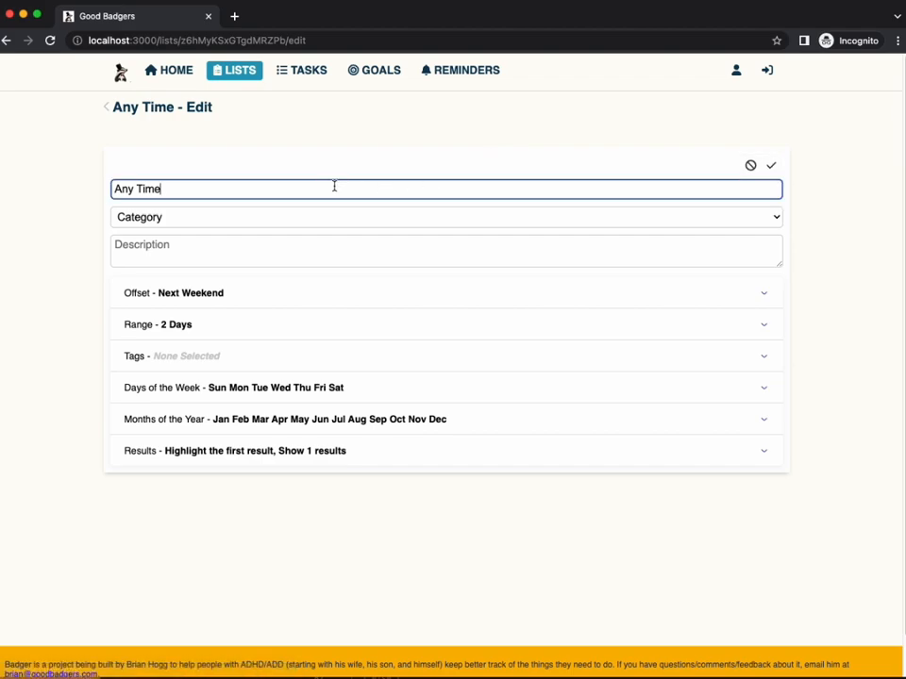
triple_click(333, 186)
text(Family Activites)
key(BackSpace)
key(BackSpace)
text(ies)
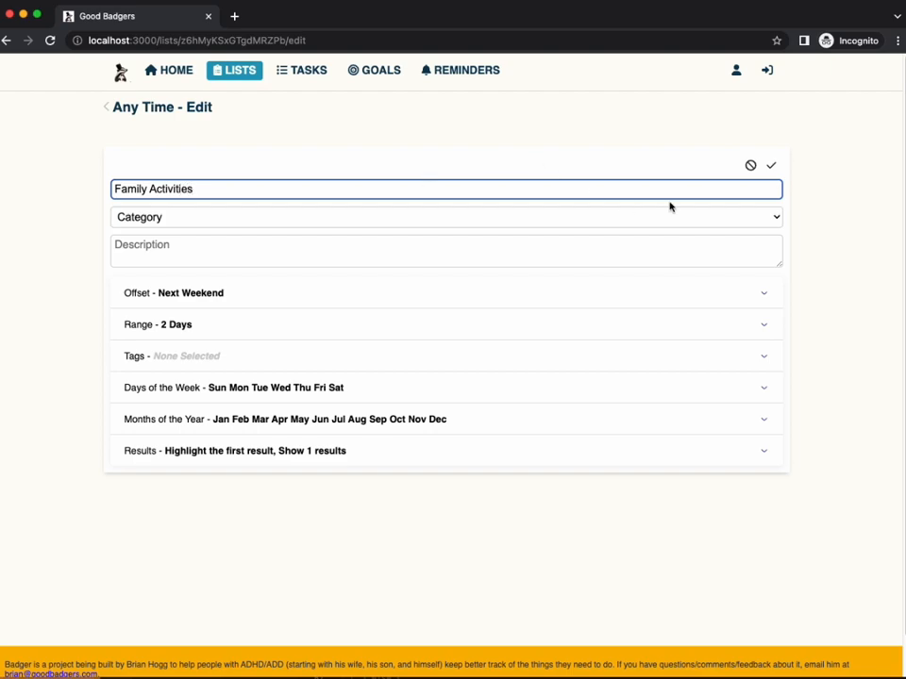
click(771, 166)
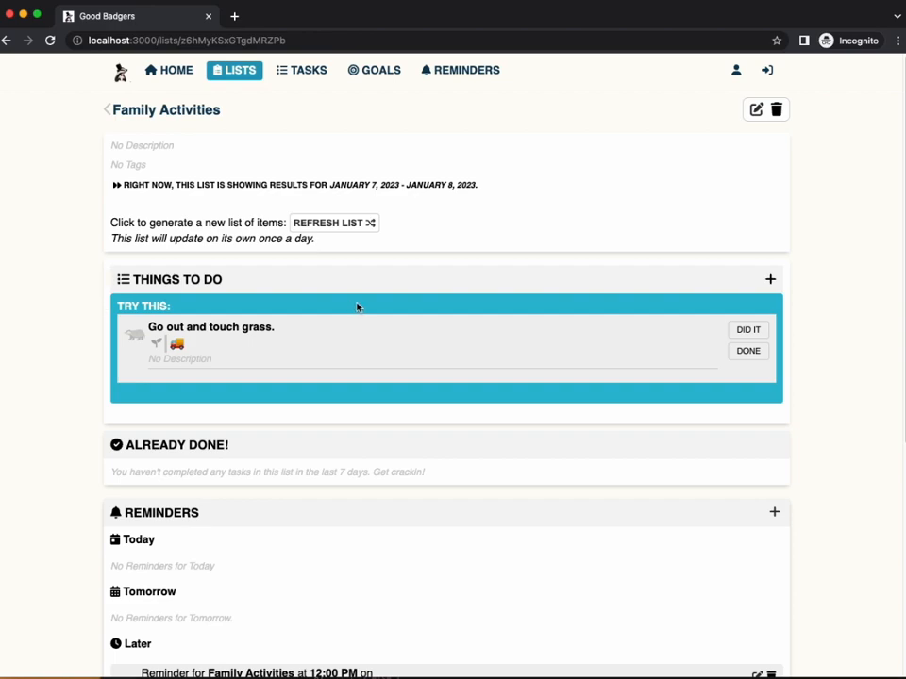
Step: Refresh the Family Activities list's suggestion, and add a task named Make Cookies to the list
click(336, 222)
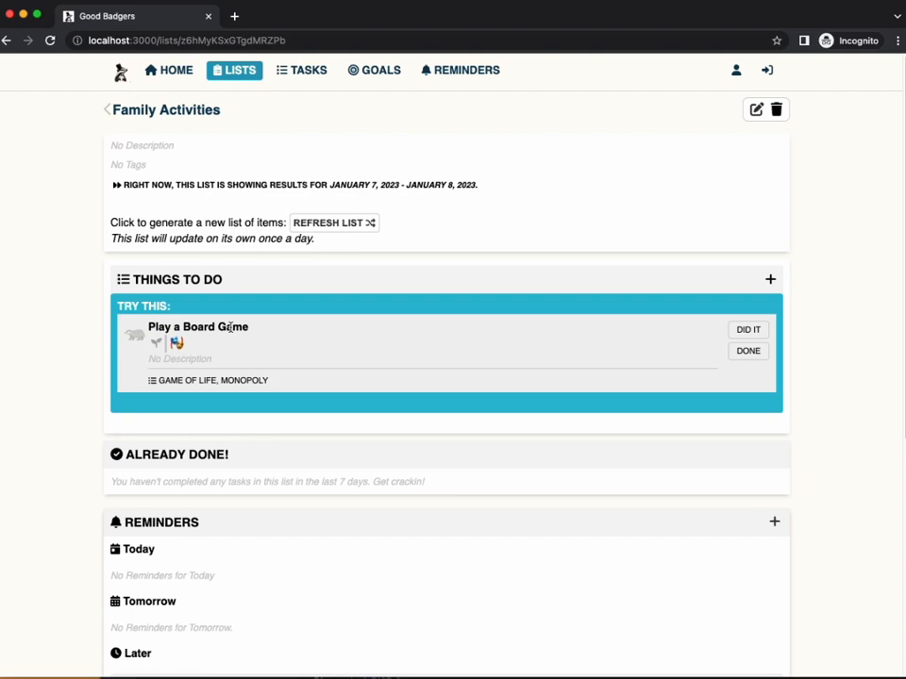
click(769, 279)
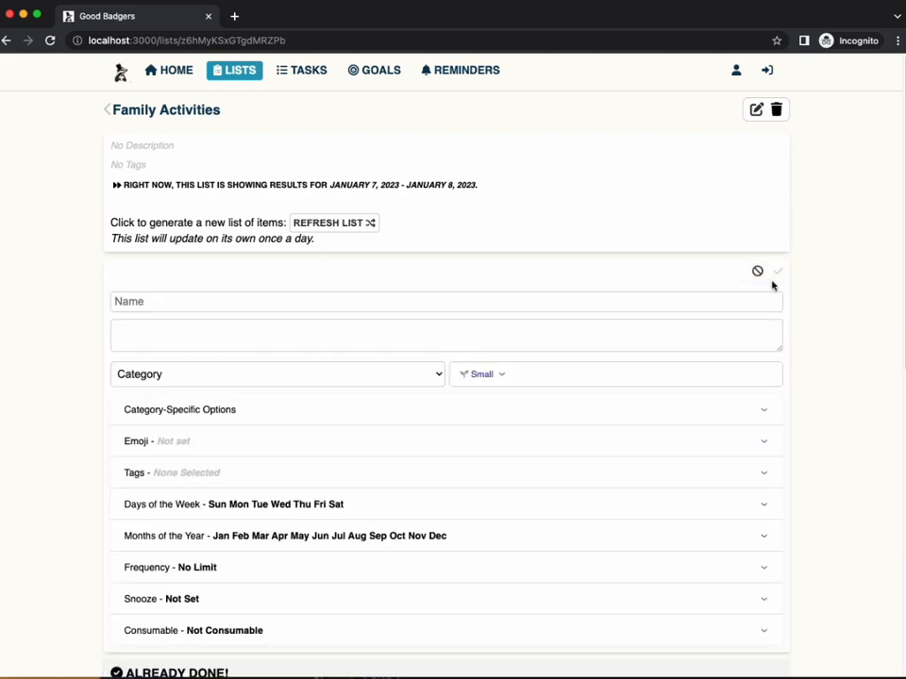
click(336, 302)
text(Make Cookie)
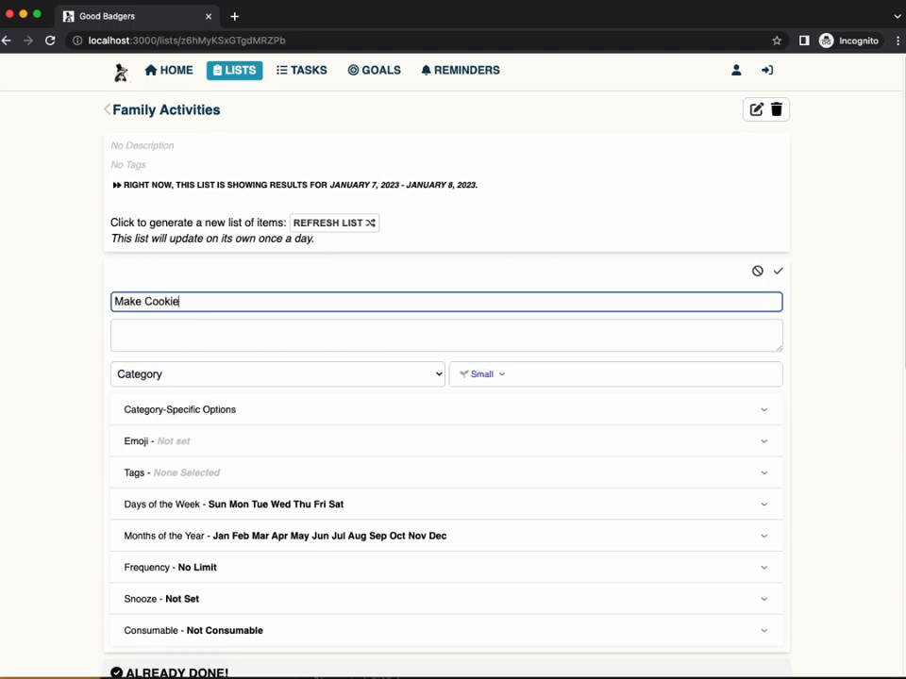
text(s)
click(779, 274)
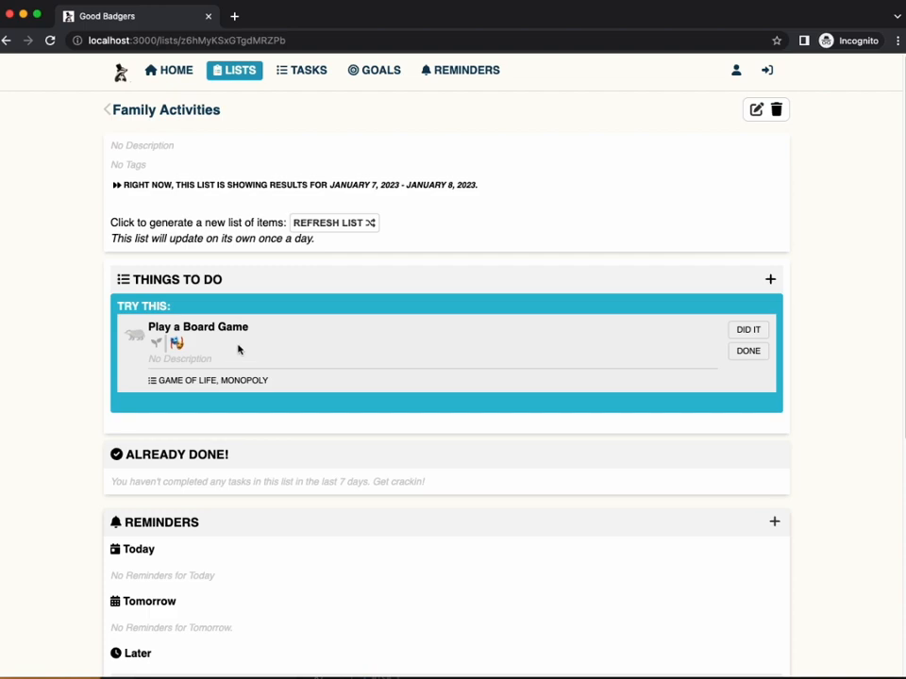
Step: Refresh the suggestions until "Go out and touch grass." is offered, and log that task with Did It
click(325, 226)
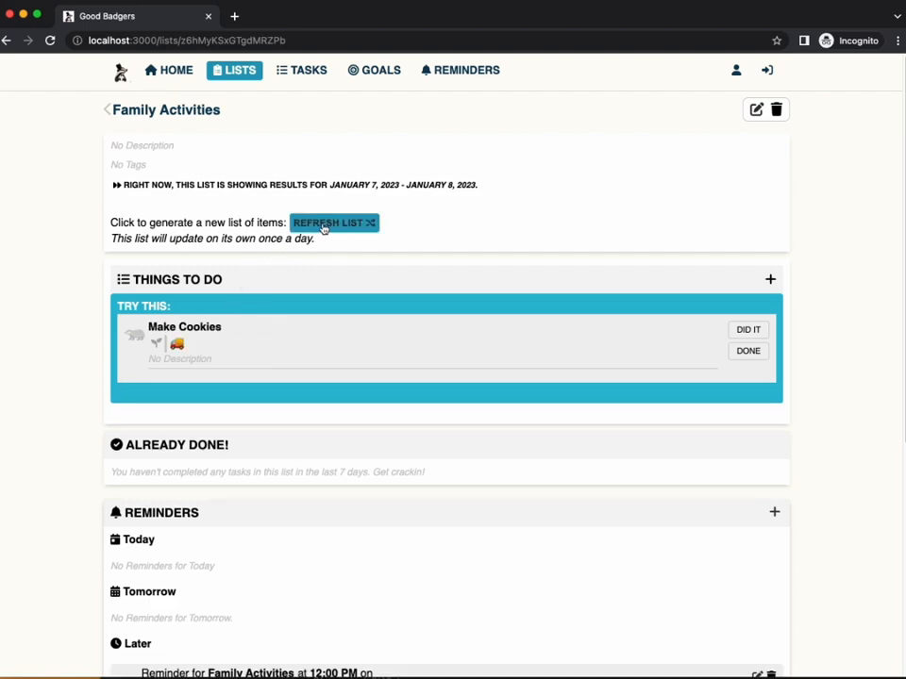
click(324, 226)
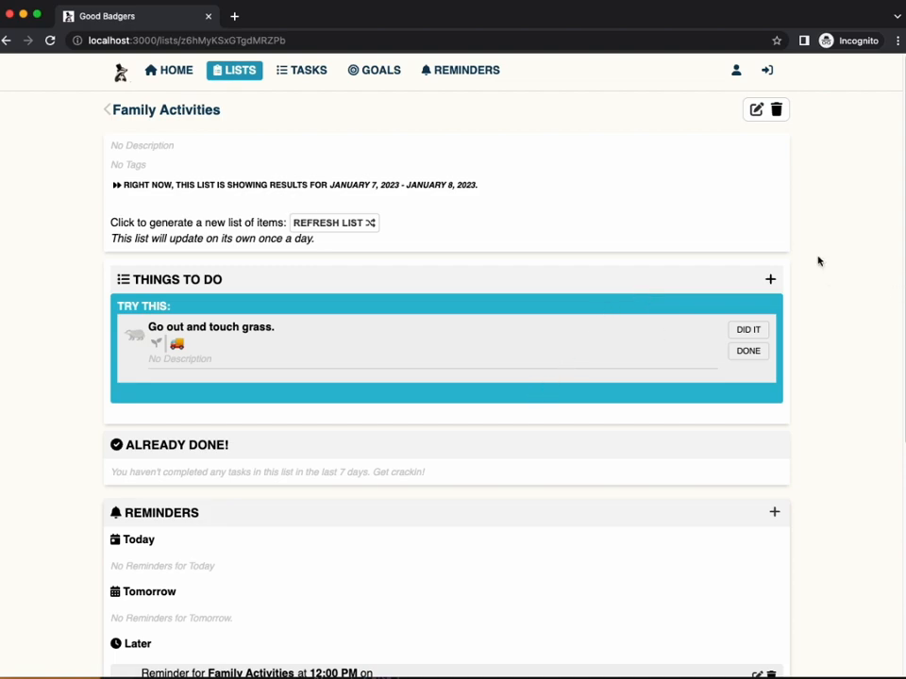
click(747, 329)
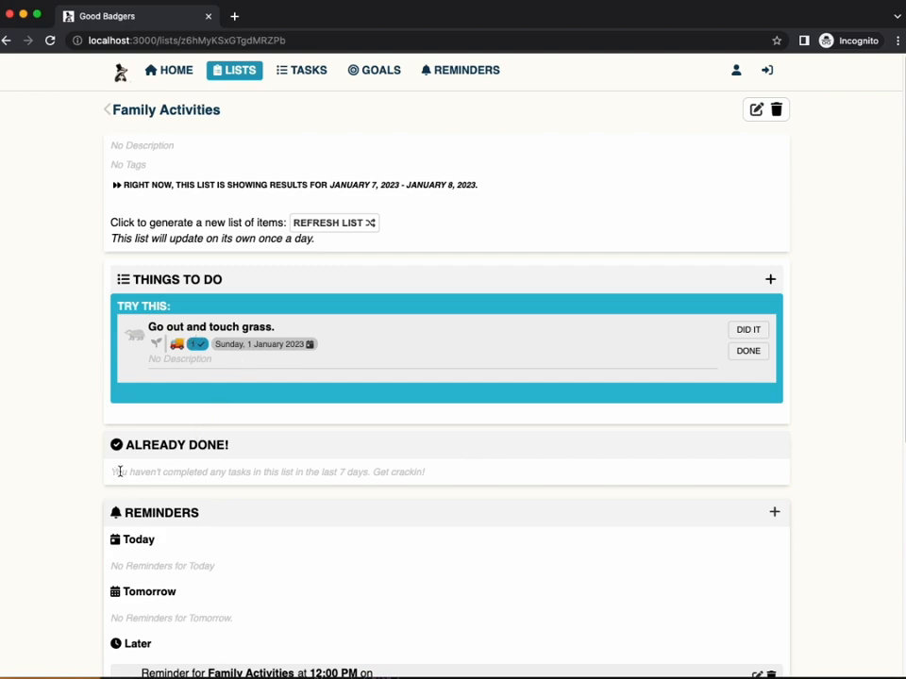
Step: Check the list's Already Done section and the home page's recent activity for the logged task
drag(126, 469, 380, 469)
click(215, 468)
scroll(104, 443, down, 3)
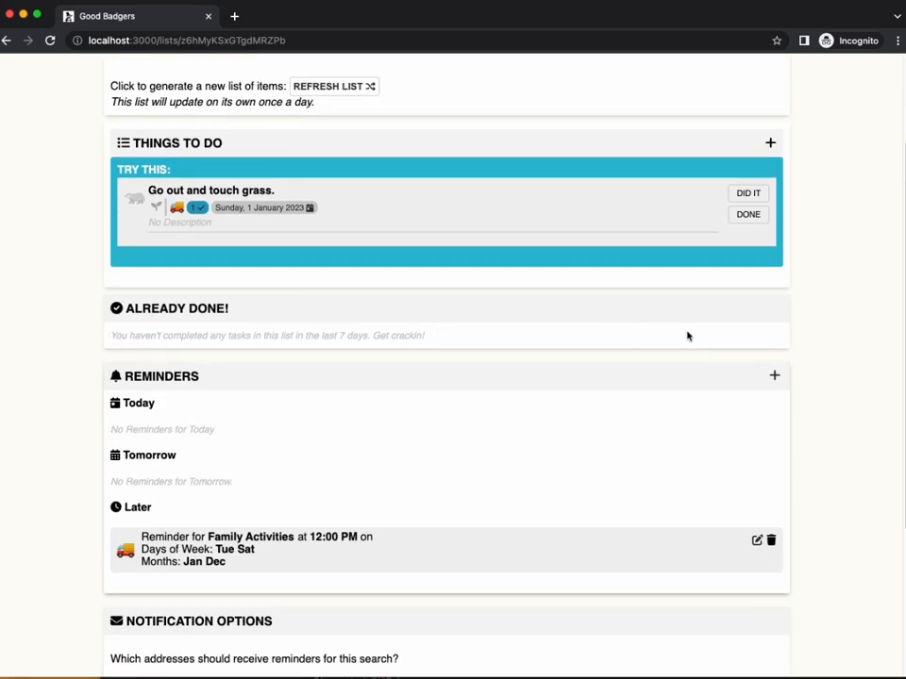
scroll(198, 274, up, 3)
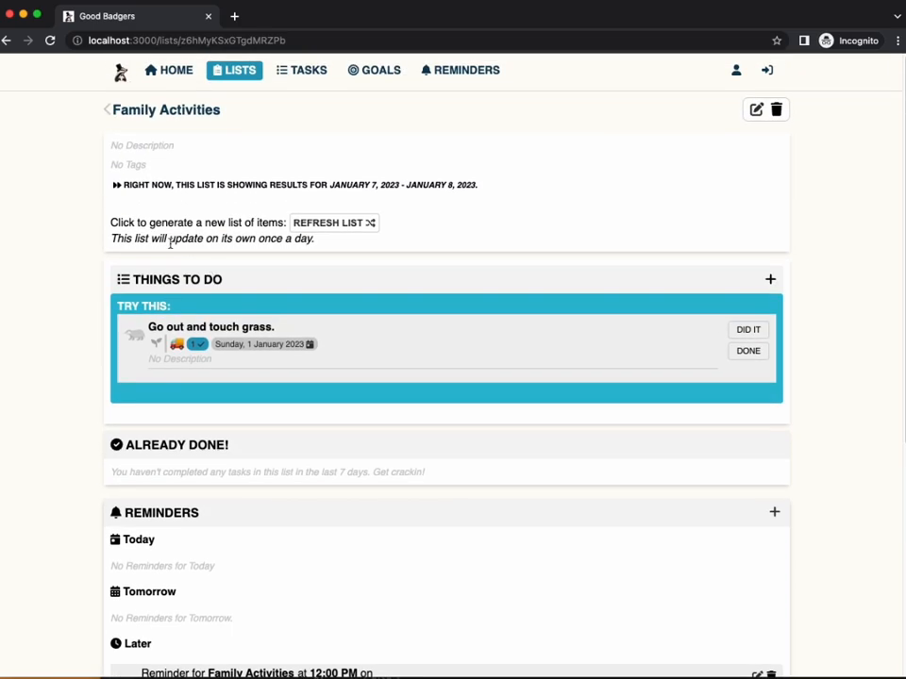
click(175, 68)
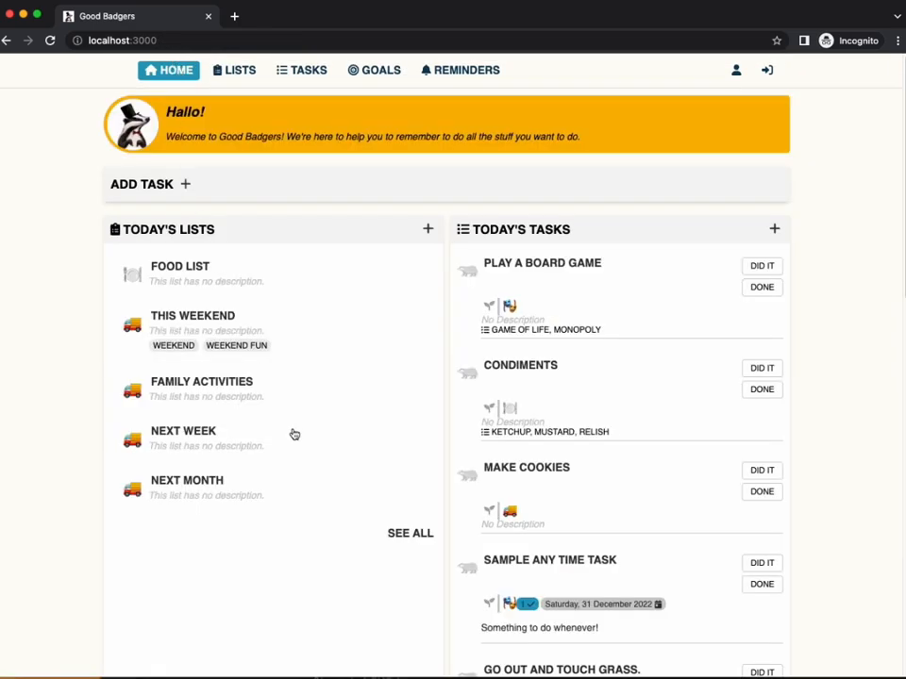
scroll(294, 433, down, 8)
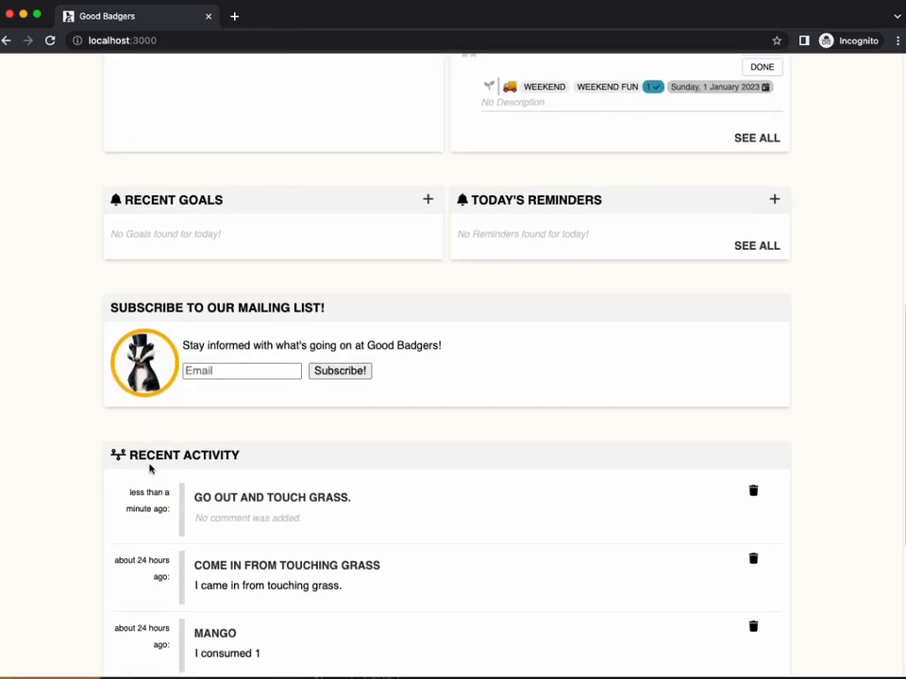
scroll(283, 500, up, 10)
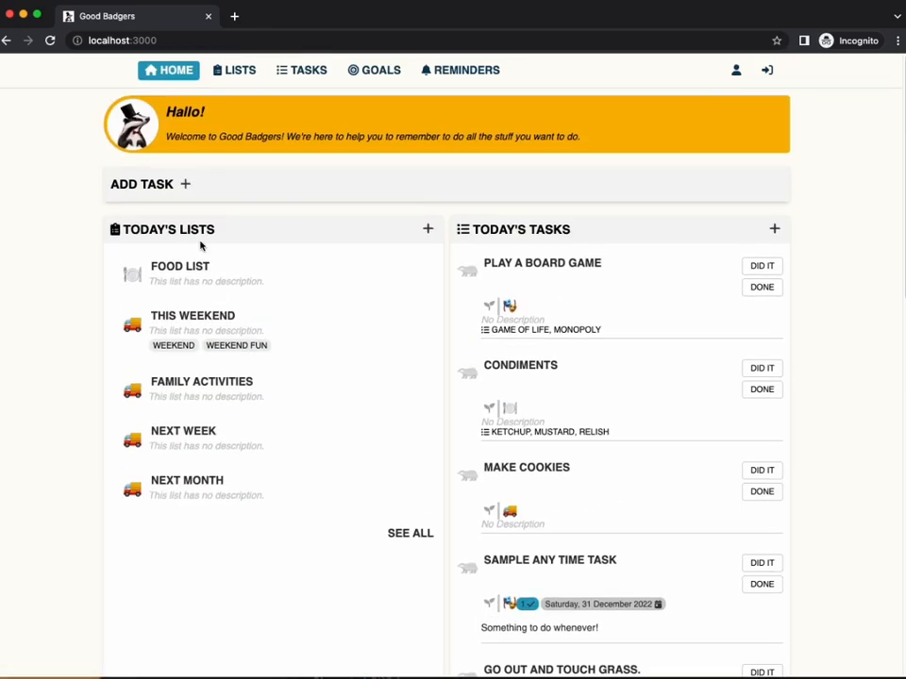
Step: Return to the Family Activities list and review its Already Done section, reminders and notification options
click(8, 39)
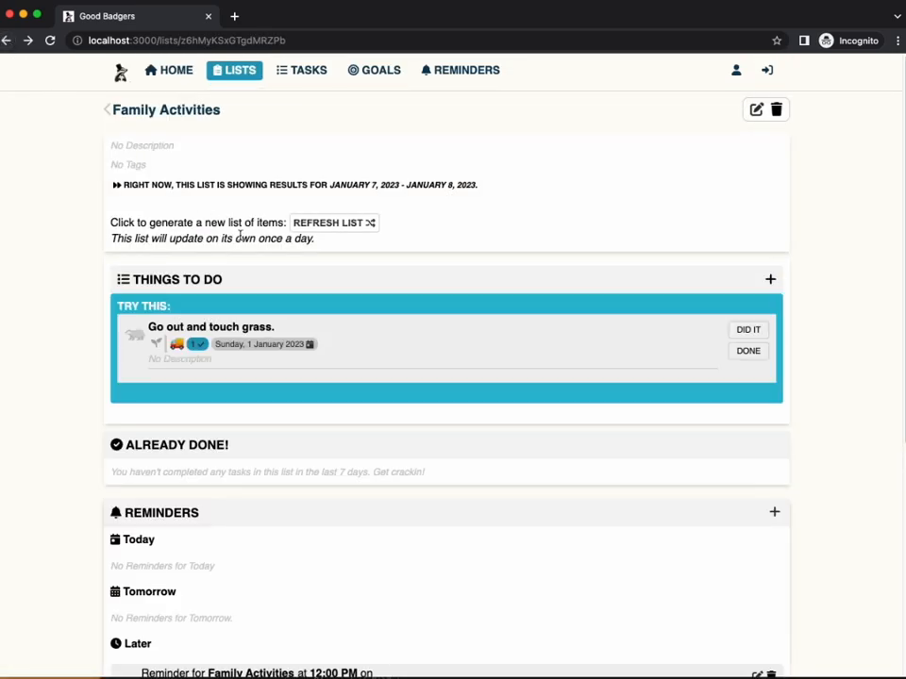
drag(116, 472, 607, 471)
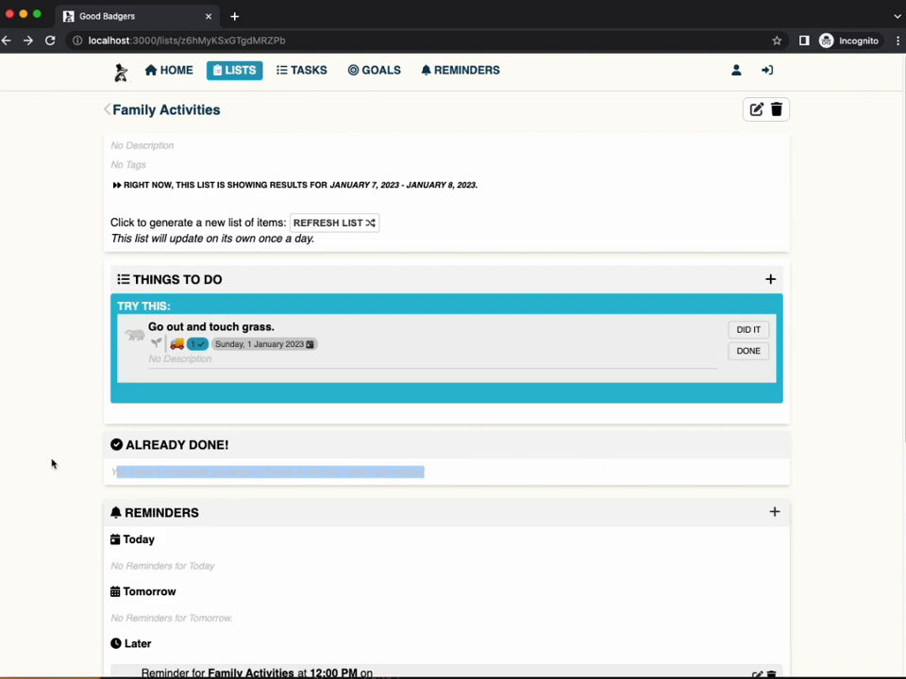
click(316, 488)
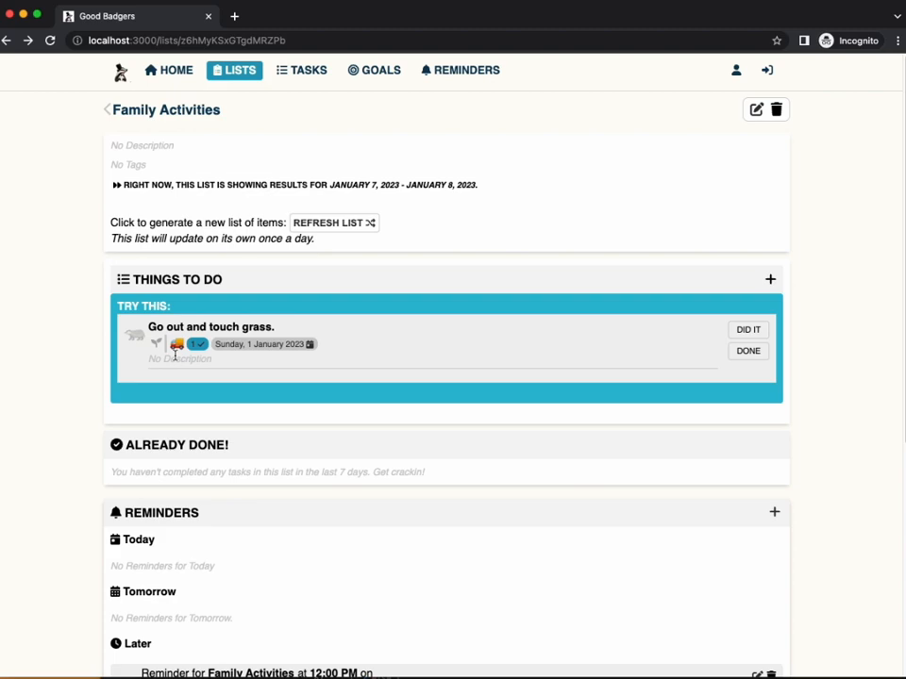
scroll(74, 399, down, 2)
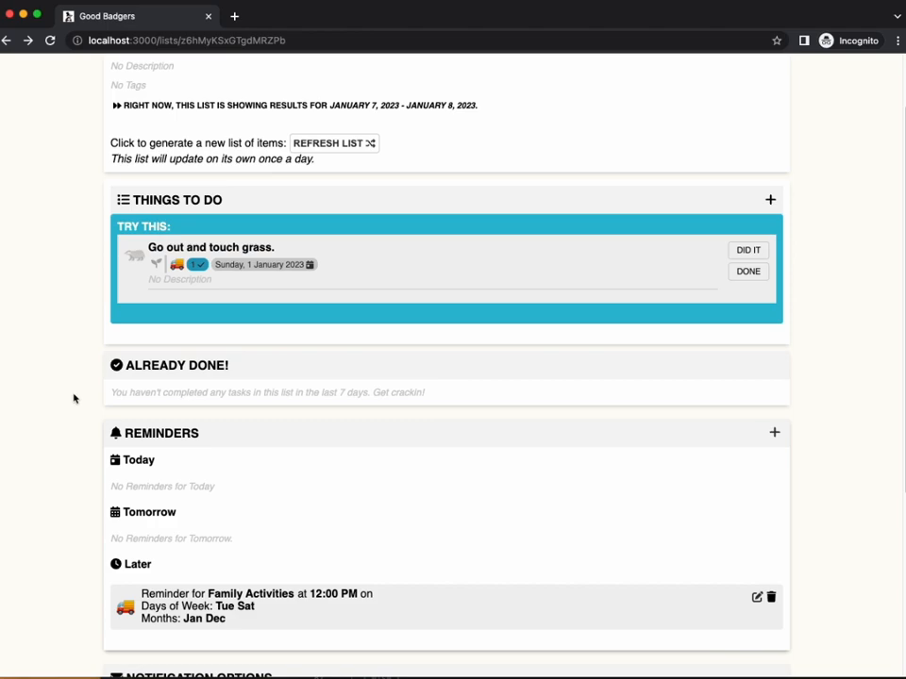
scroll(293, 596, down, 4)
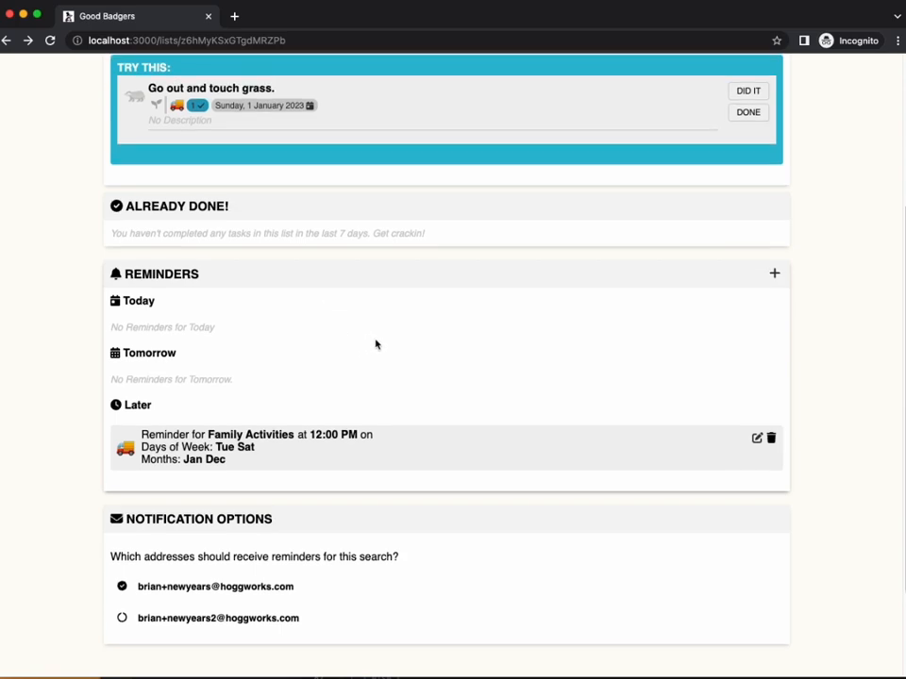
scroll(375, 344, up, 5)
scroll(376, 344, up, 1)
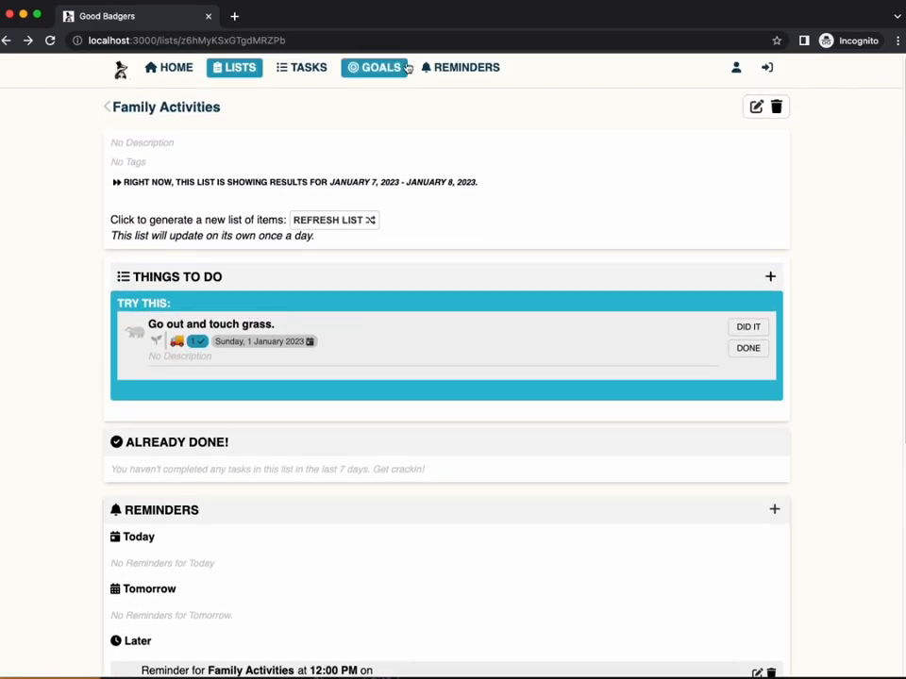
Step: Start a new reminder for the Family Activities list and set its day of month to the 5th
click(443, 69)
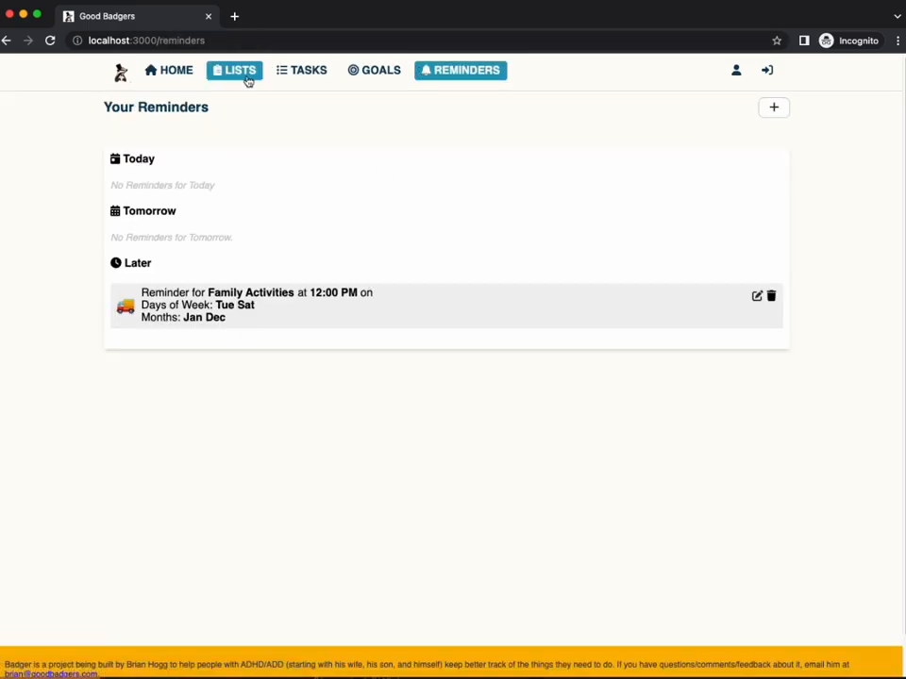
click(774, 109)
click(138, 195)
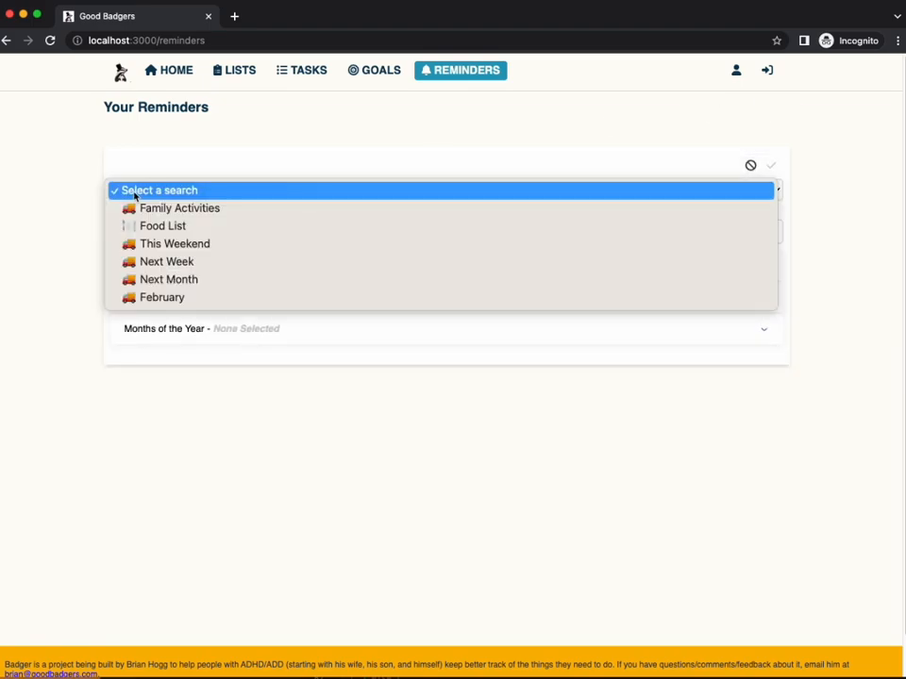
click(138, 208)
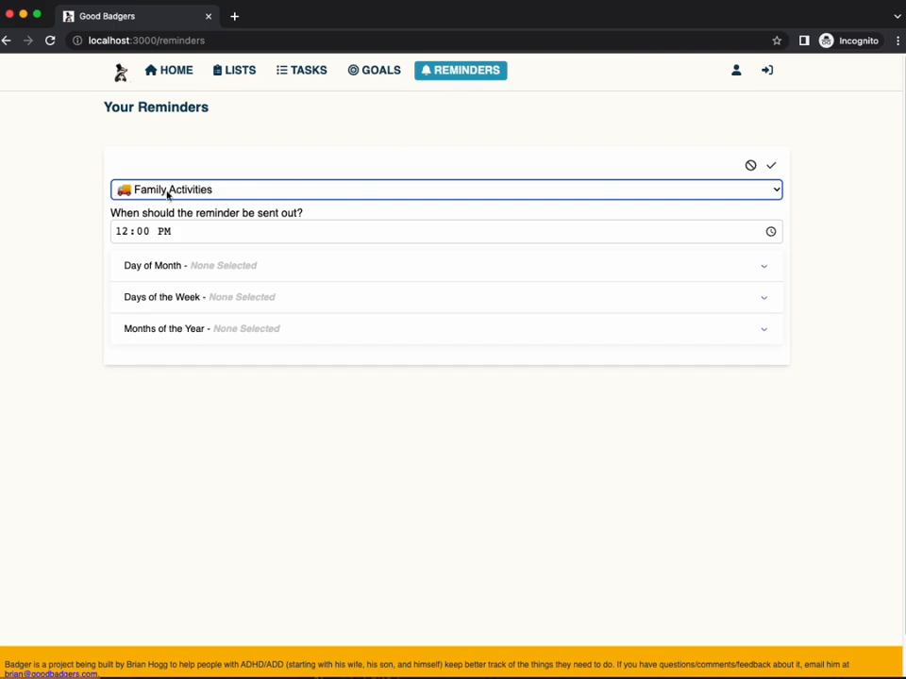
click(245, 277)
click(189, 303)
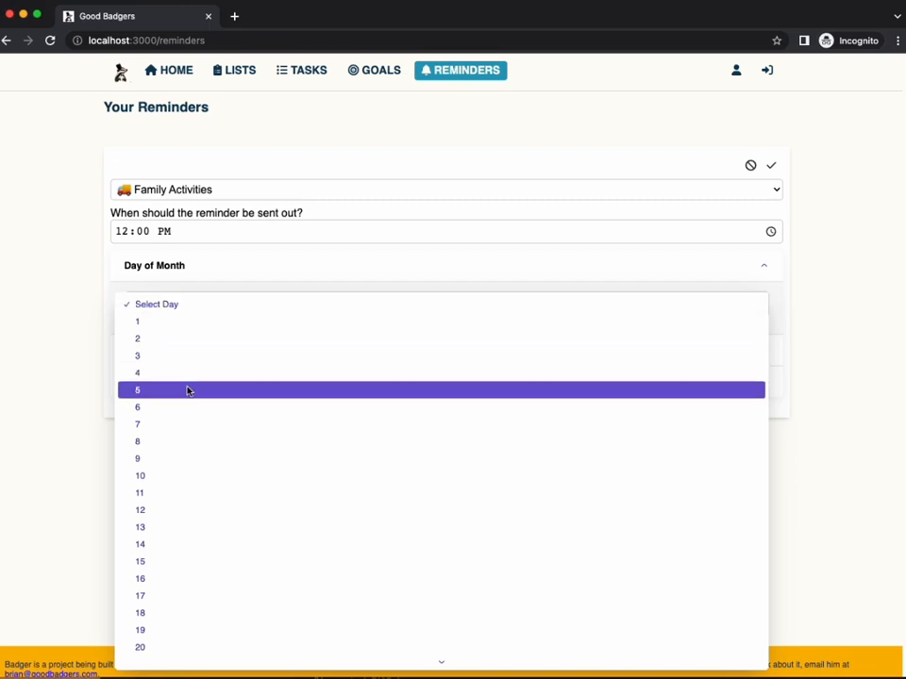
click(188, 390)
Step: Set the reminder's days of the week to Thursday only
click(308, 355)
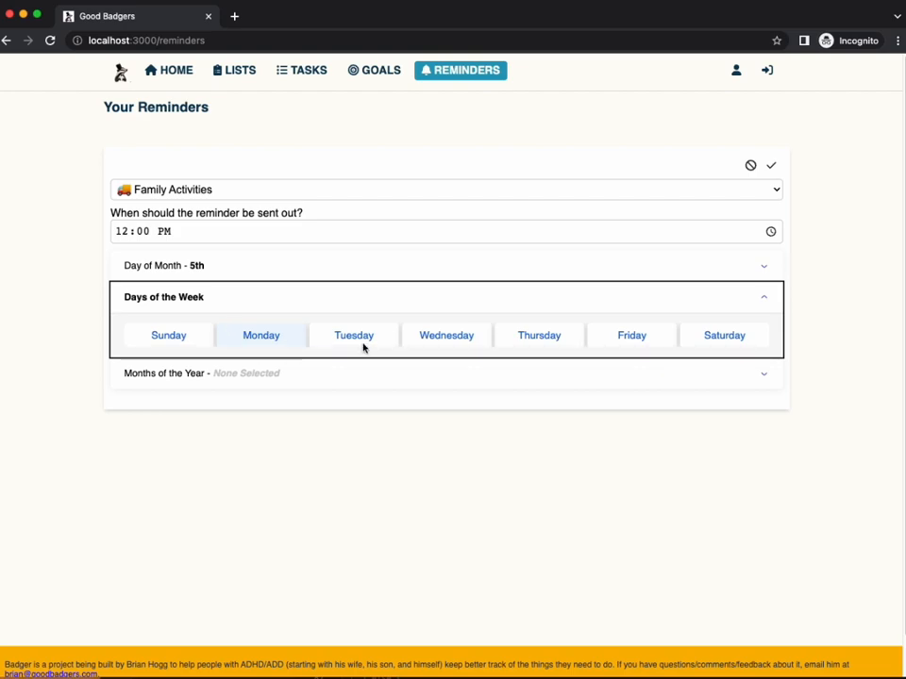
click(685, 343)
click(647, 342)
click(520, 337)
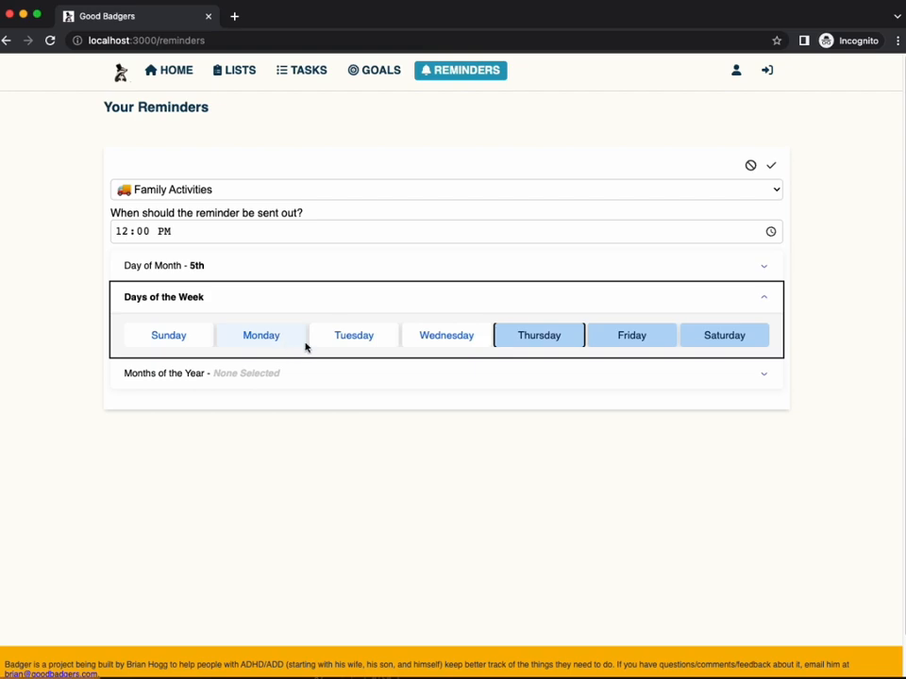
click(683, 344)
click(593, 339)
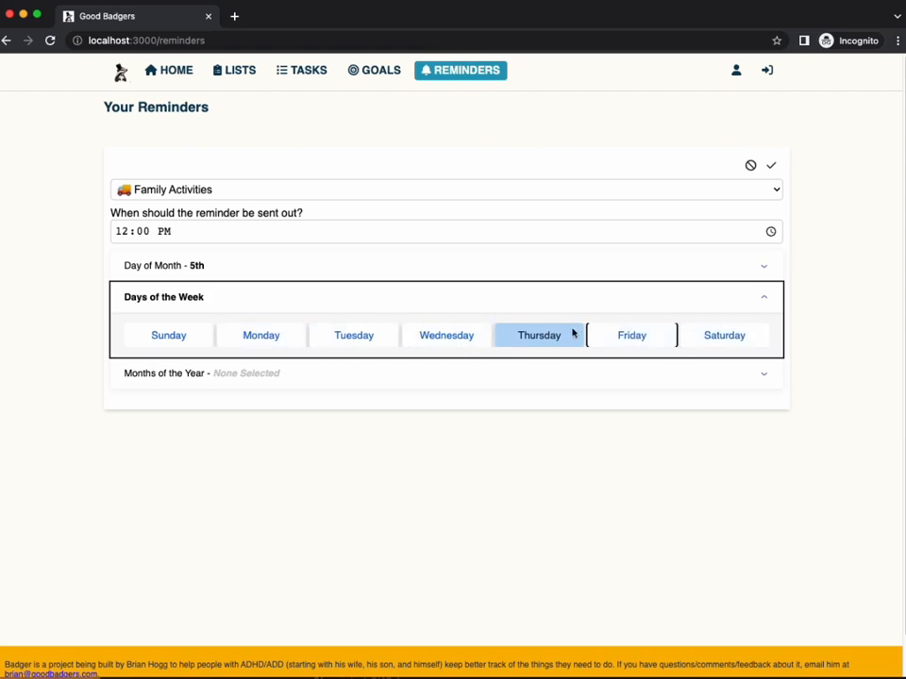
Step: Set the reminder's months to January and February, and save the reminder
click(293, 379)
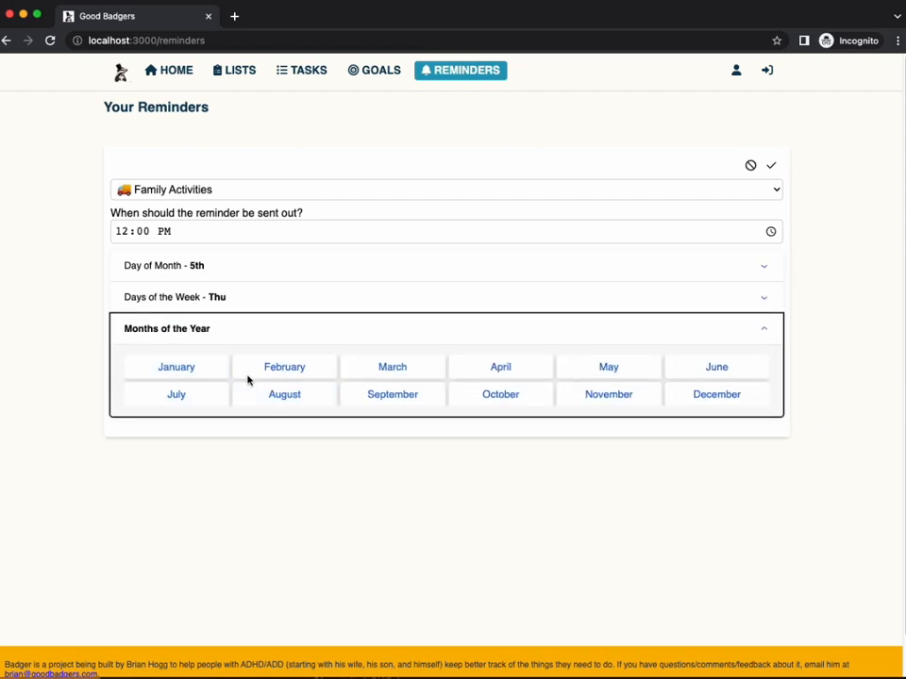
click(262, 376)
click(205, 376)
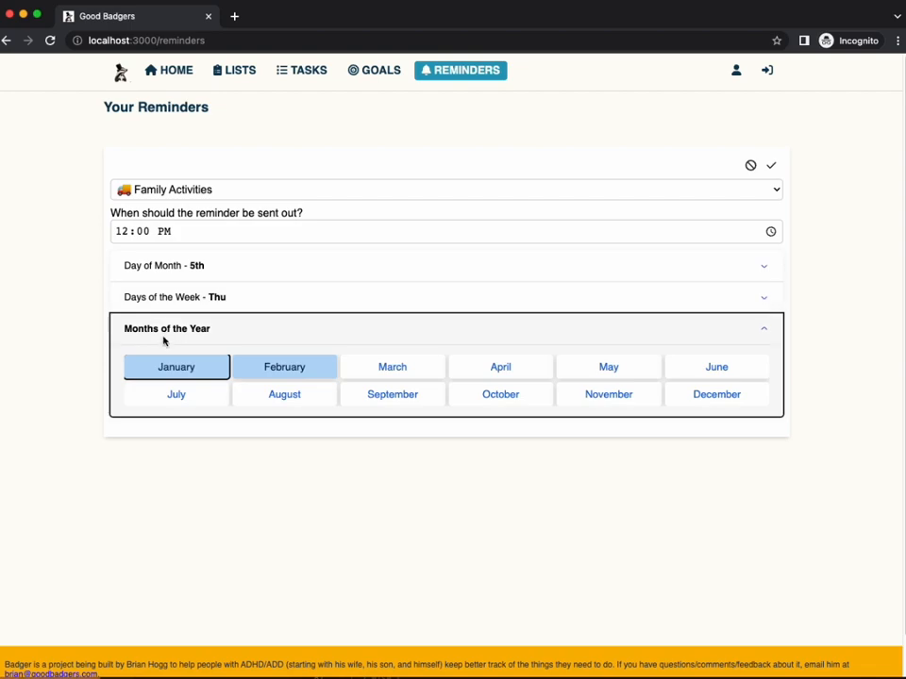
click(771, 170)
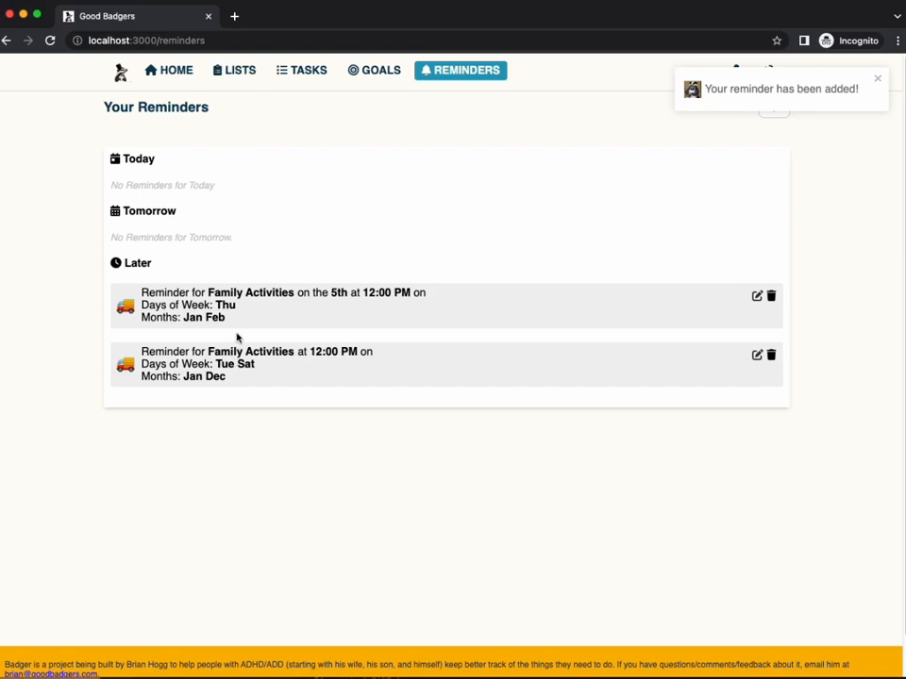
Step: Open the Family Activities list from its new reminder on the reminders page and review the list's reminders
click(256, 294)
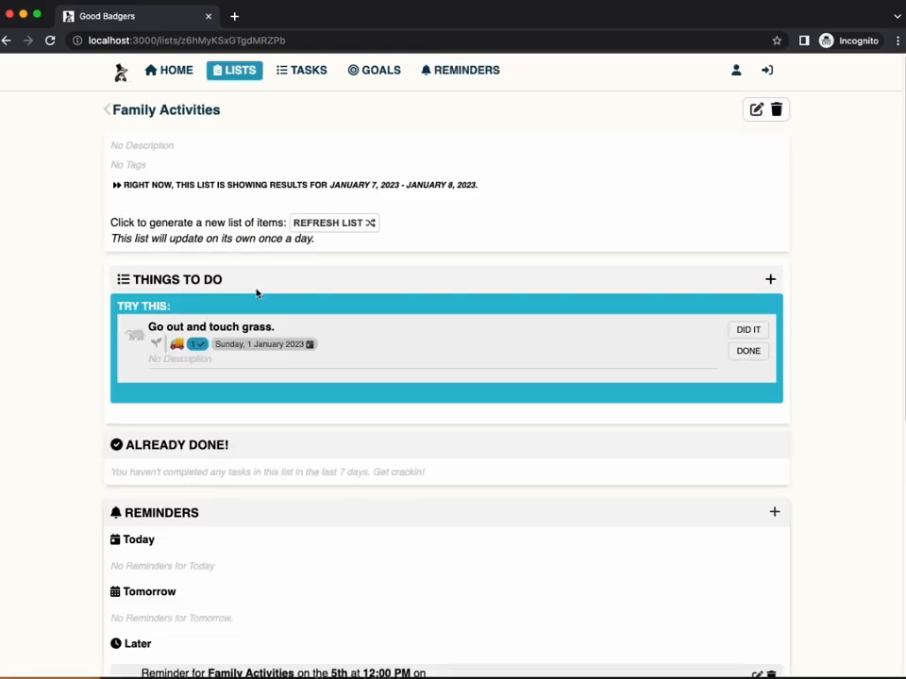
click(467, 72)
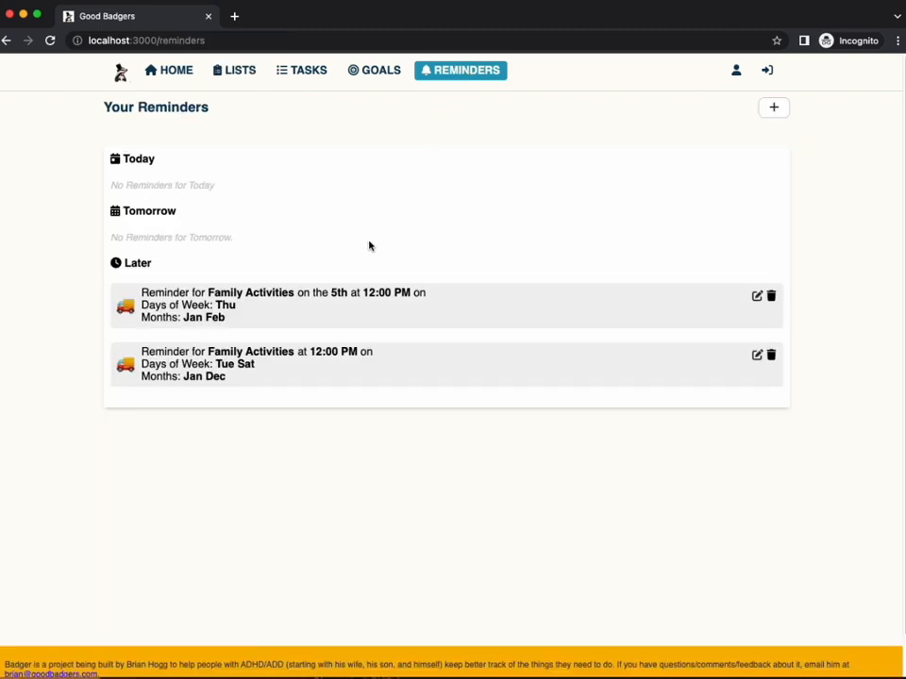
click(256, 295)
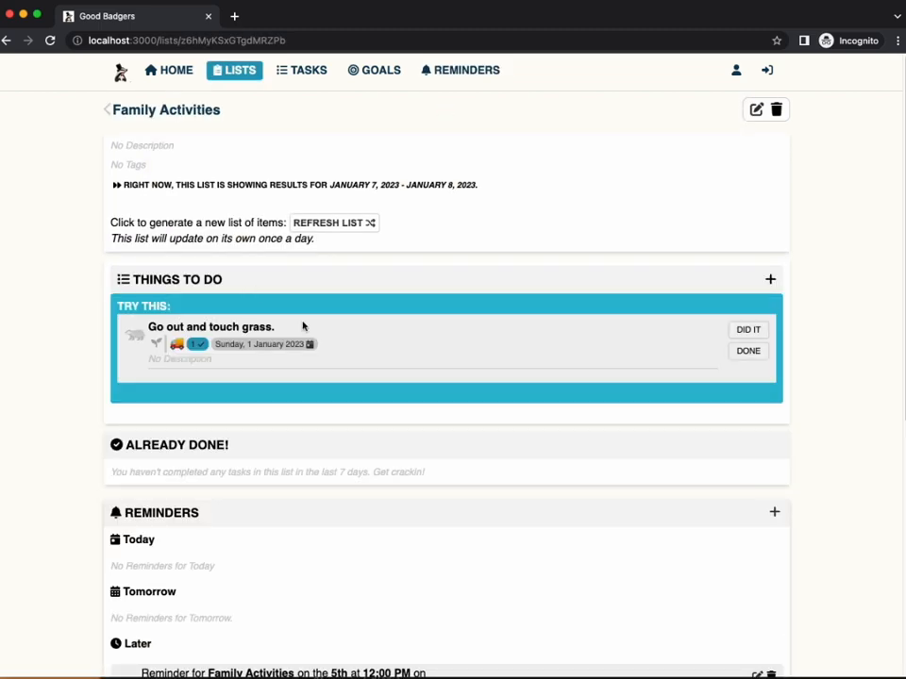
scroll(210, 235, down, 5)
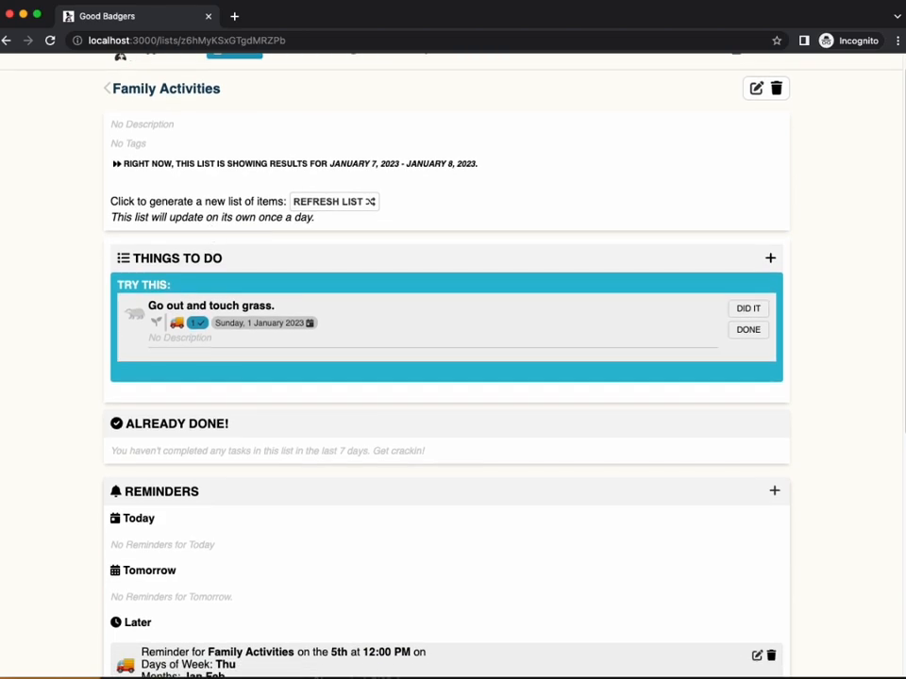
Step: Review the Family Activities list's reminders and the notification options that decide which addresses receive them
scroll(212, 240, up, 5)
scroll(213, 242, down, 5)
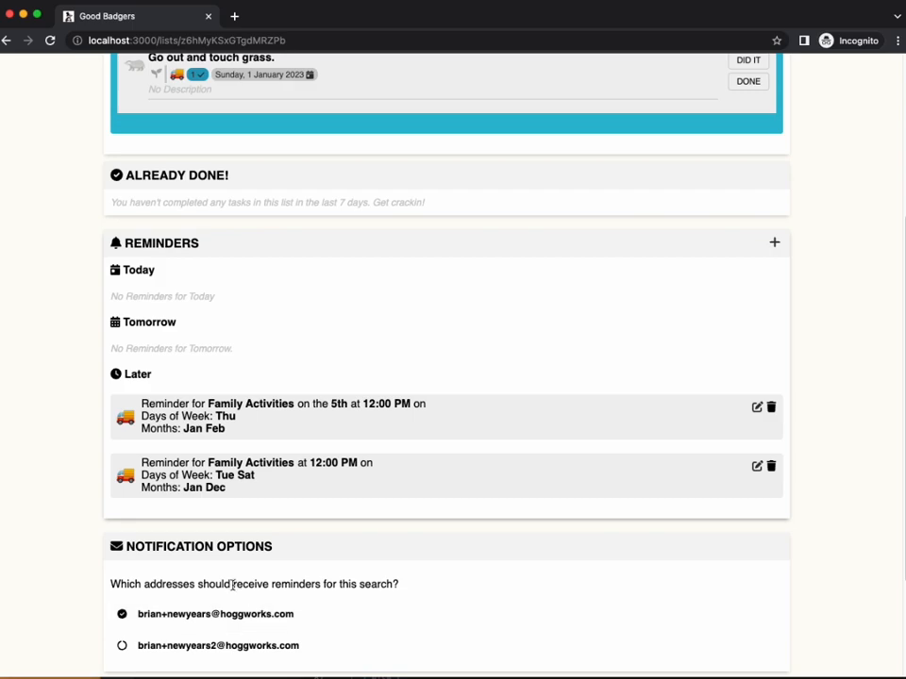
scroll(228, 584, down, 2)
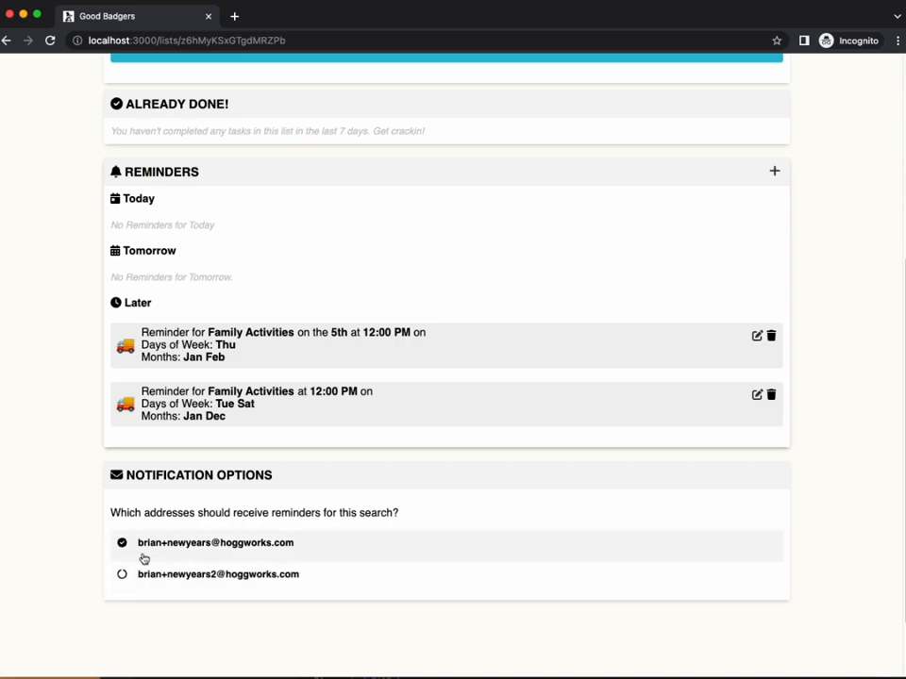
scroll(115, 461, up, 5)
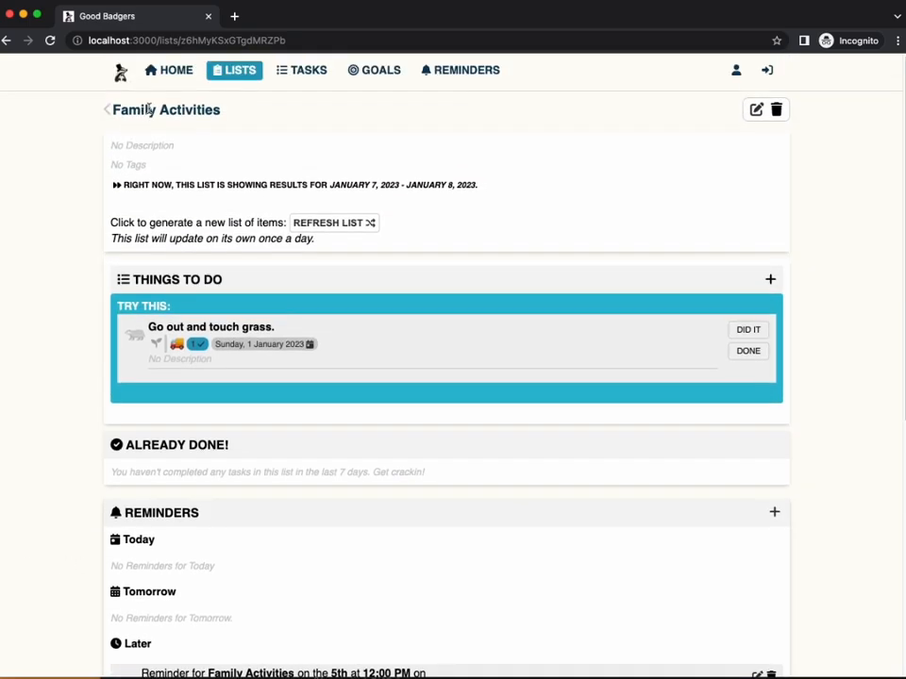
Step: Open the Food List and turn off reminder notifications for both e-mail addresses
click(234, 69)
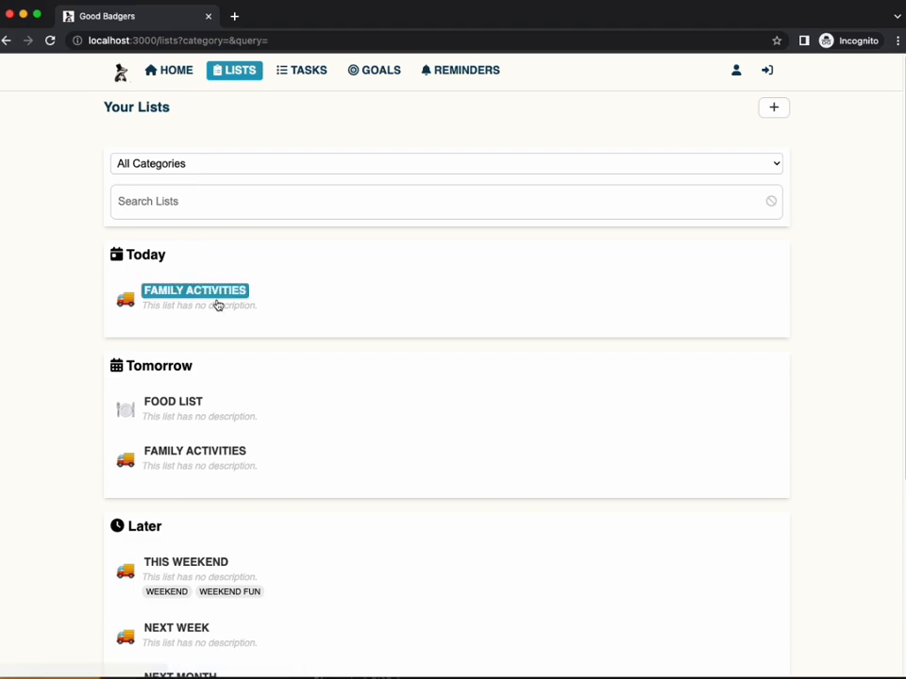
click(174, 406)
scroll(174, 402, down, 10)
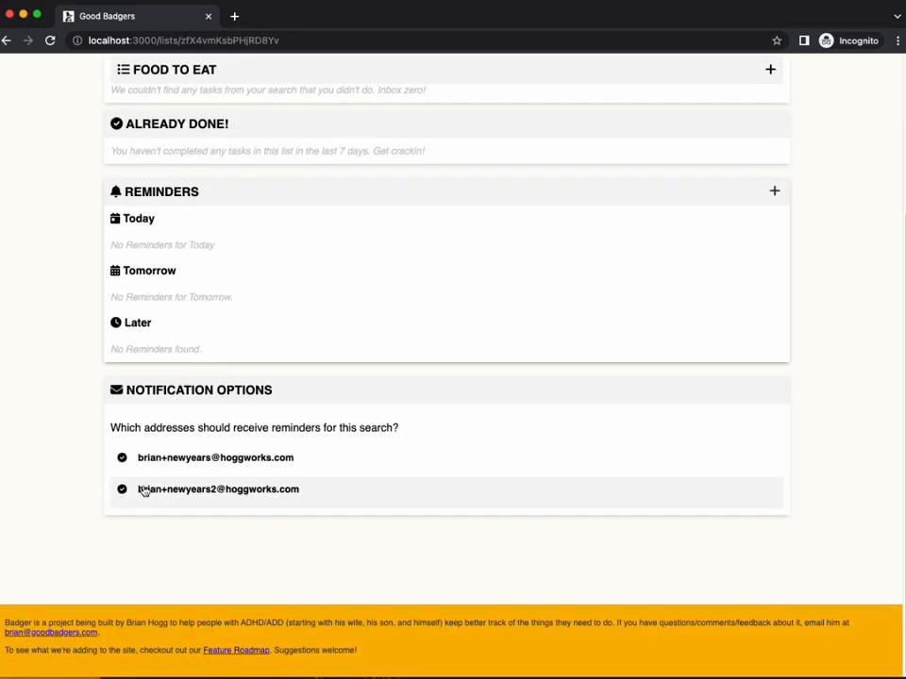
click(122, 457)
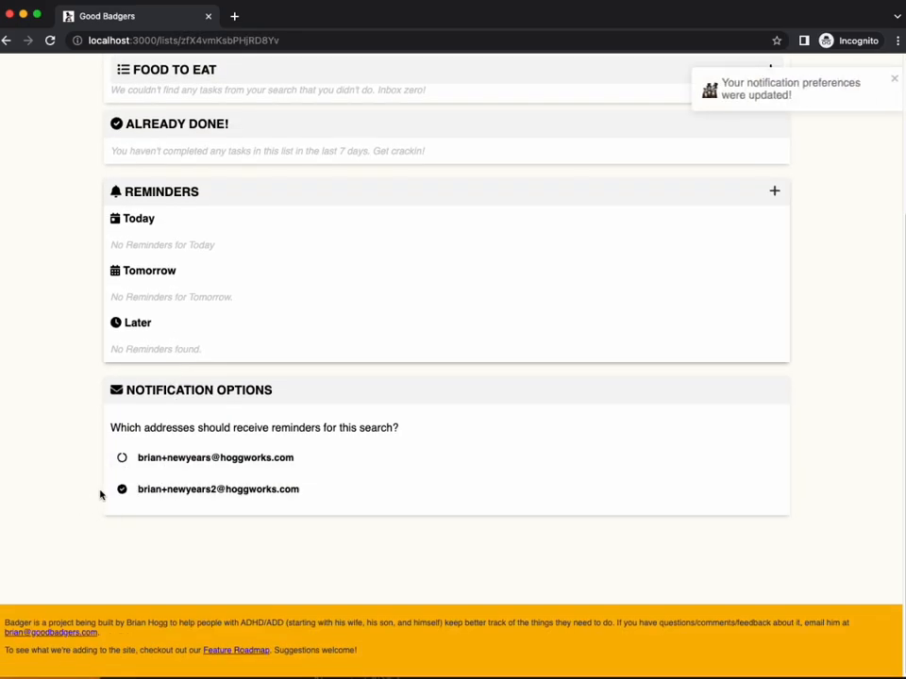
click(126, 492)
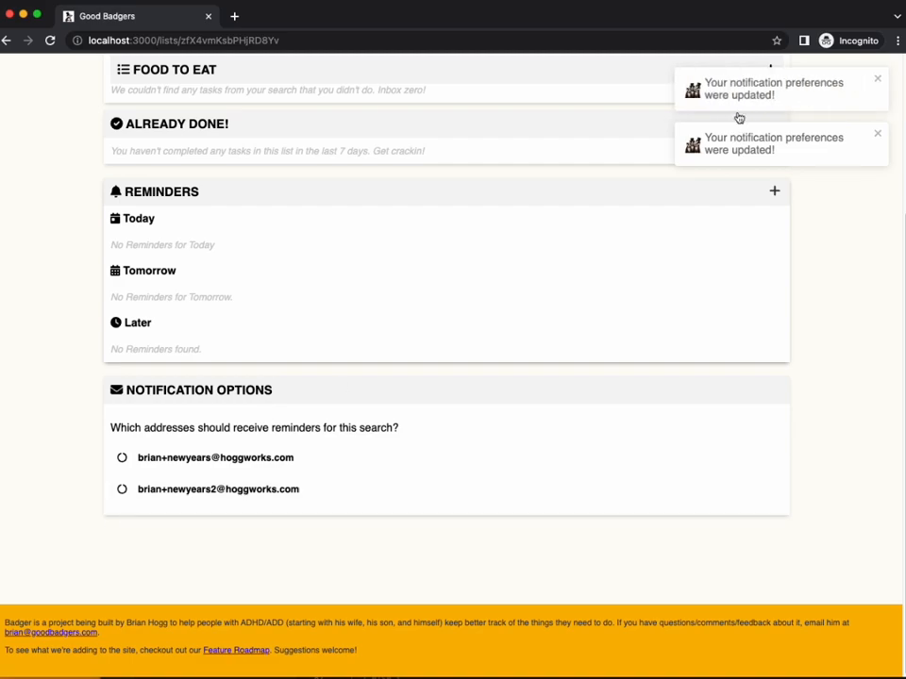
scroll(295, 245, up, 3)
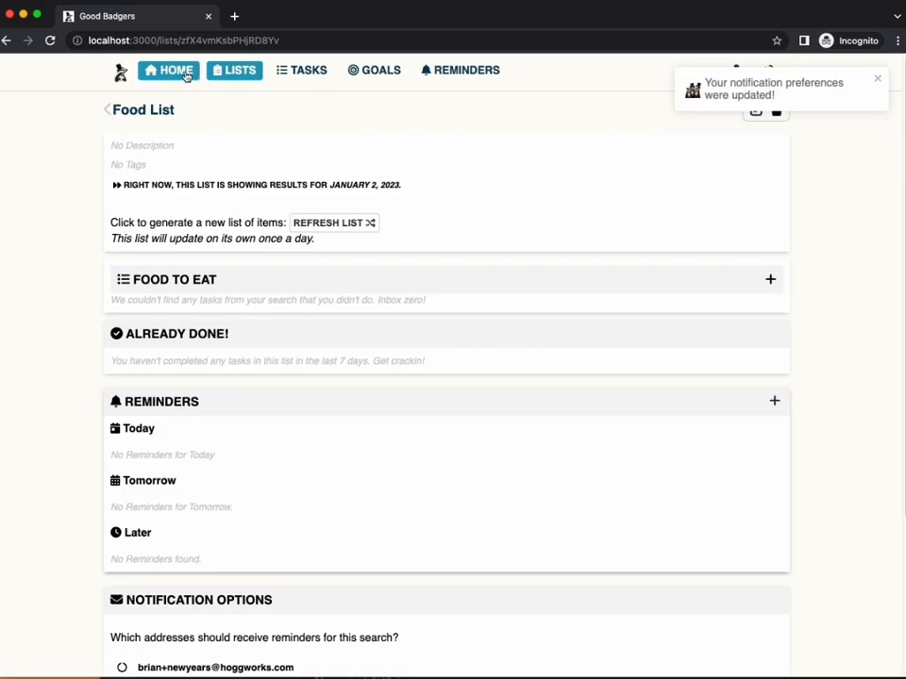
Step: Reopen the Family Activities list and compare its notification recipients, suggested task and reminder scheduled for the 5th
click(252, 72)
click(180, 293)
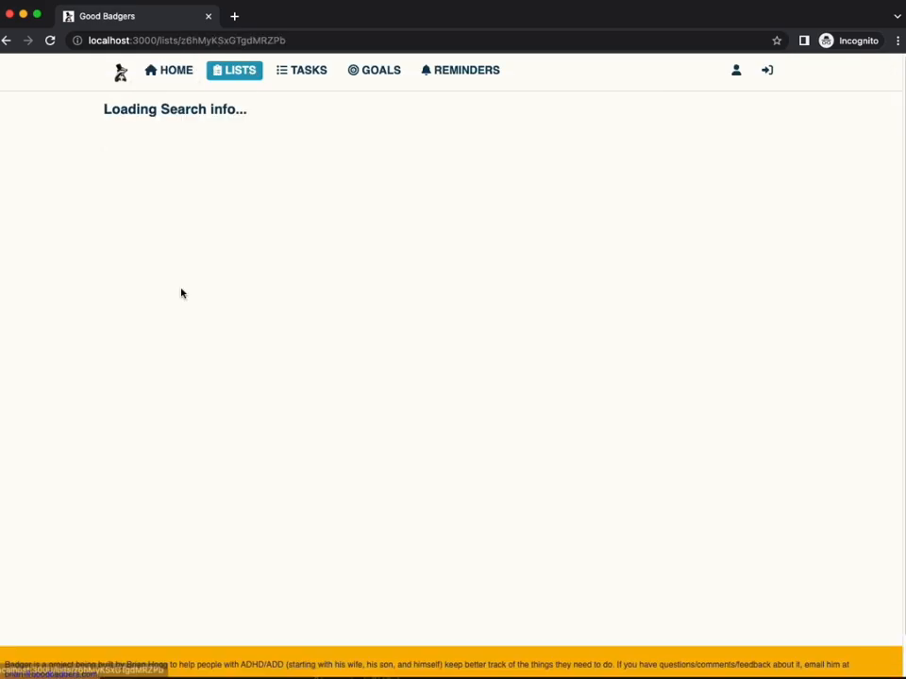
scroll(183, 351, down, 2)
scroll(114, 574, down, 3)
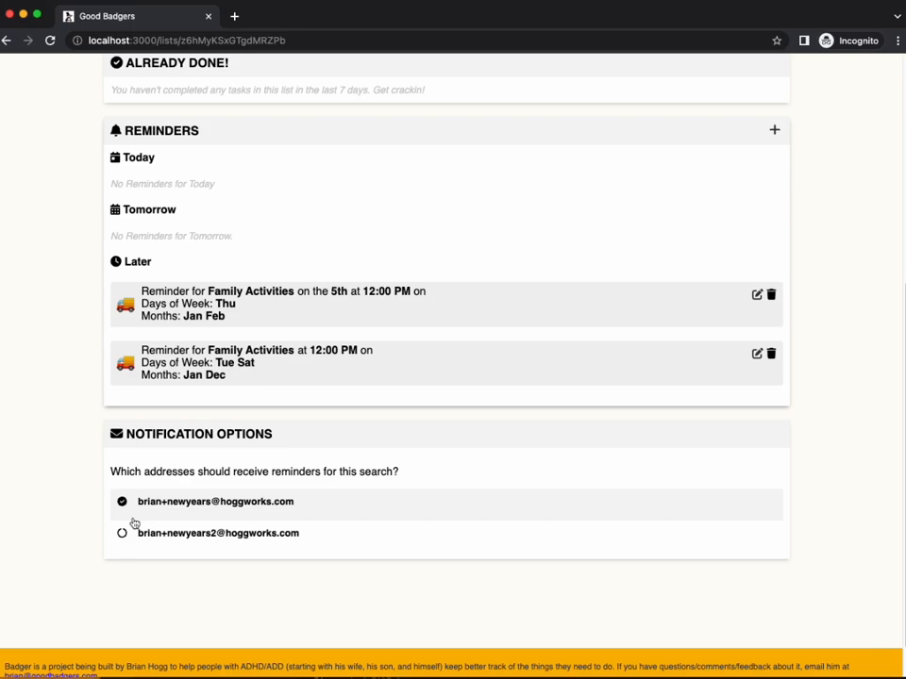
scroll(66, 397, up, 6)
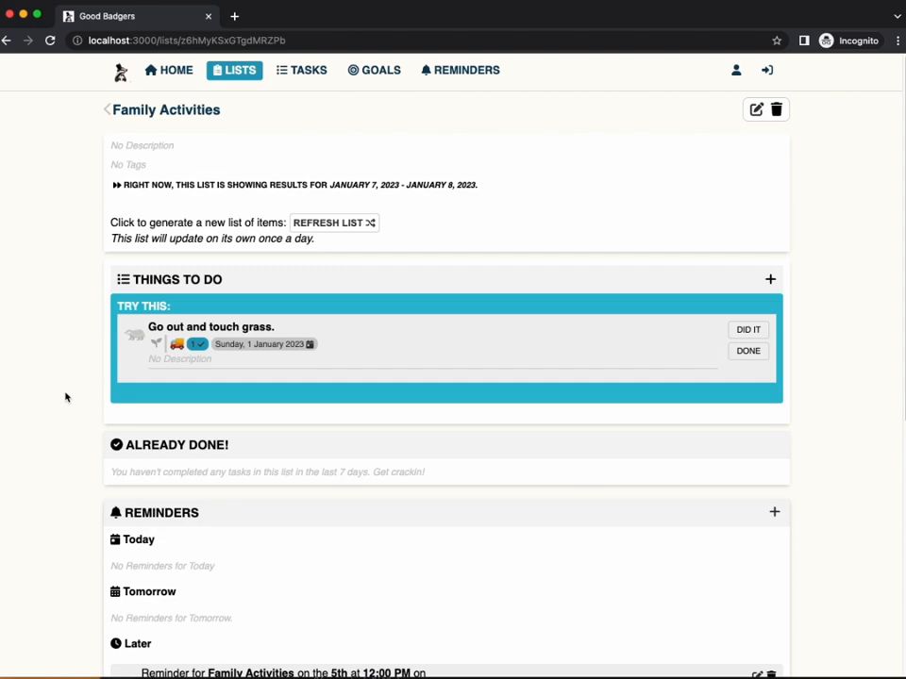
scroll(65, 397, down, 5)
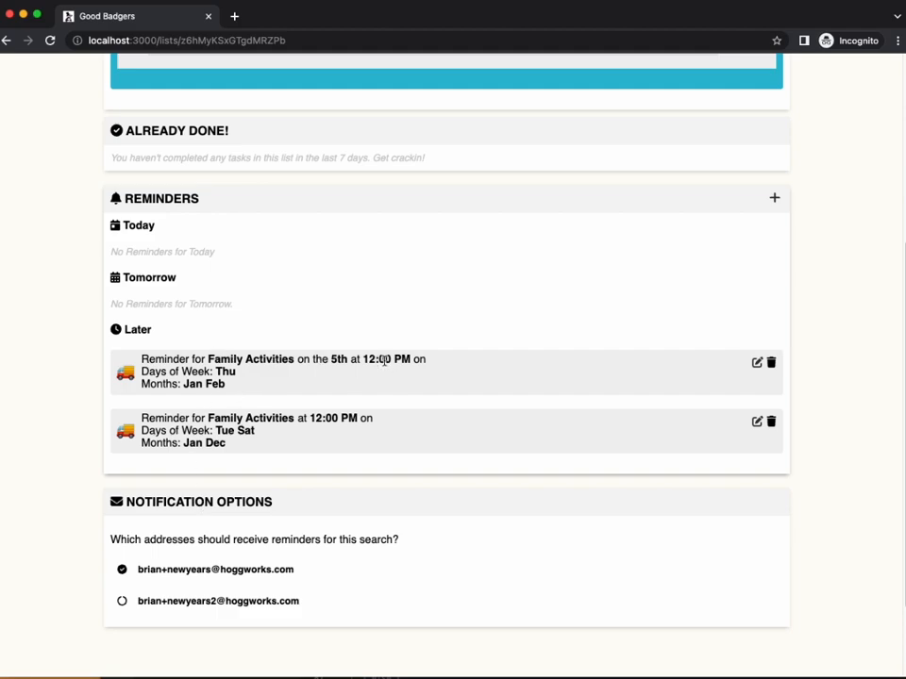
drag(210, 360, 330, 374)
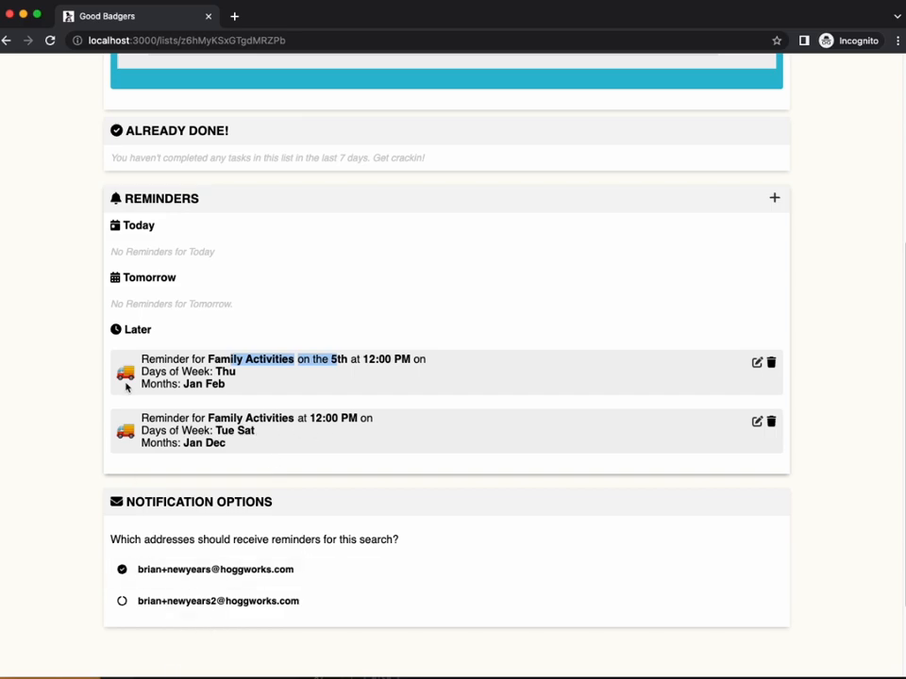
scroll(115, 394, up, 3)
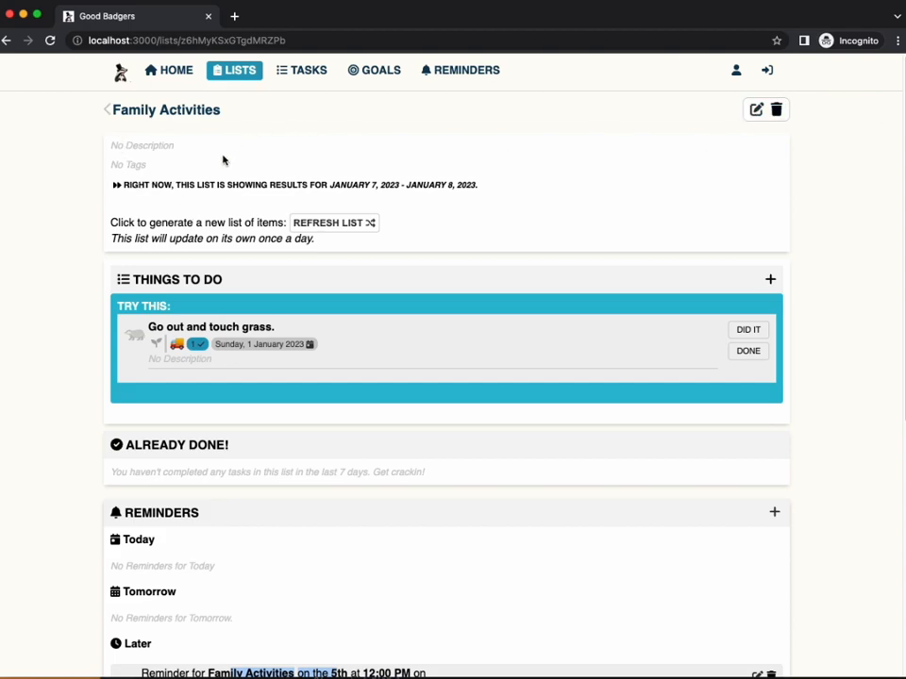
Step: Open the Family Activities list for editing and set its category to Activity
click(758, 111)
click(134, 223)
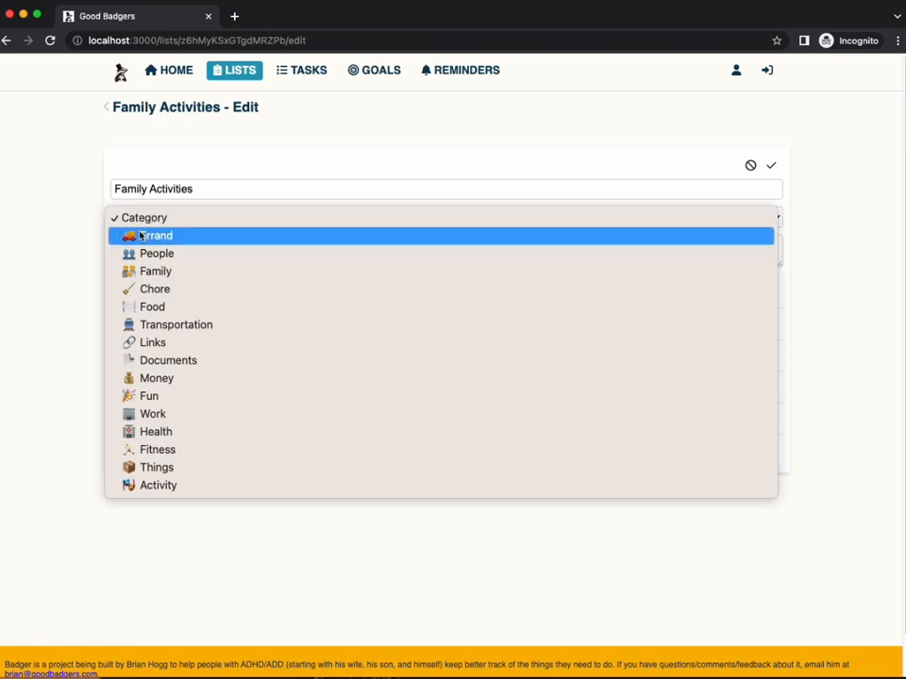
click(128, 190)
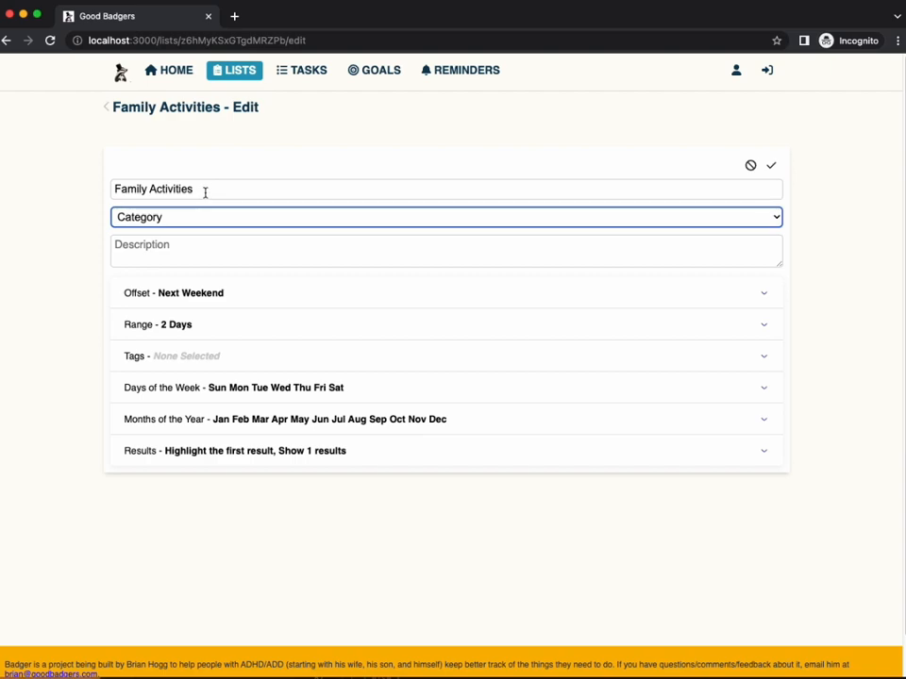
drag(207, 192, 183, 189)
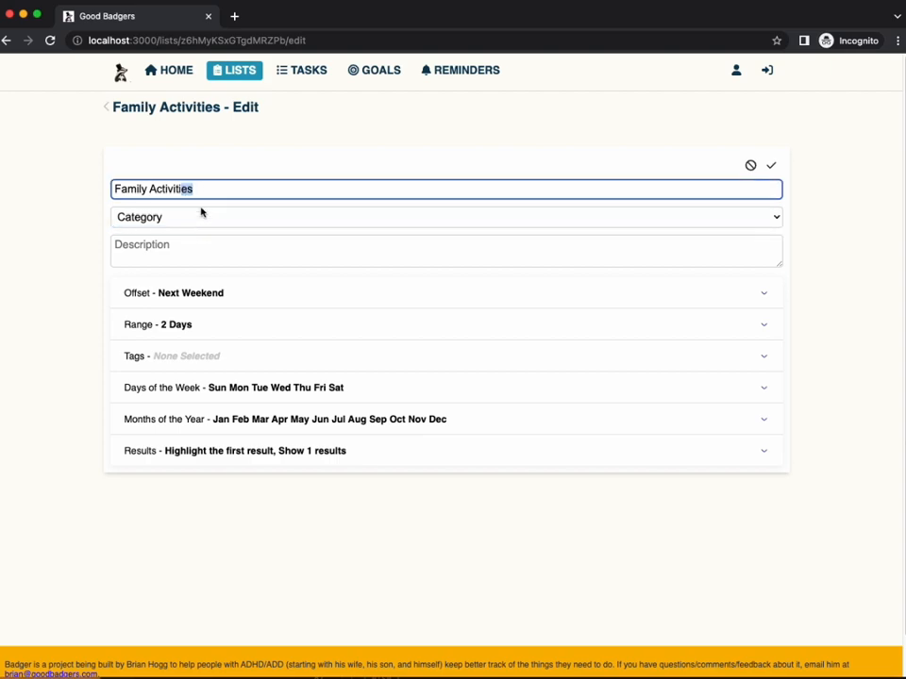
click(201, 213)
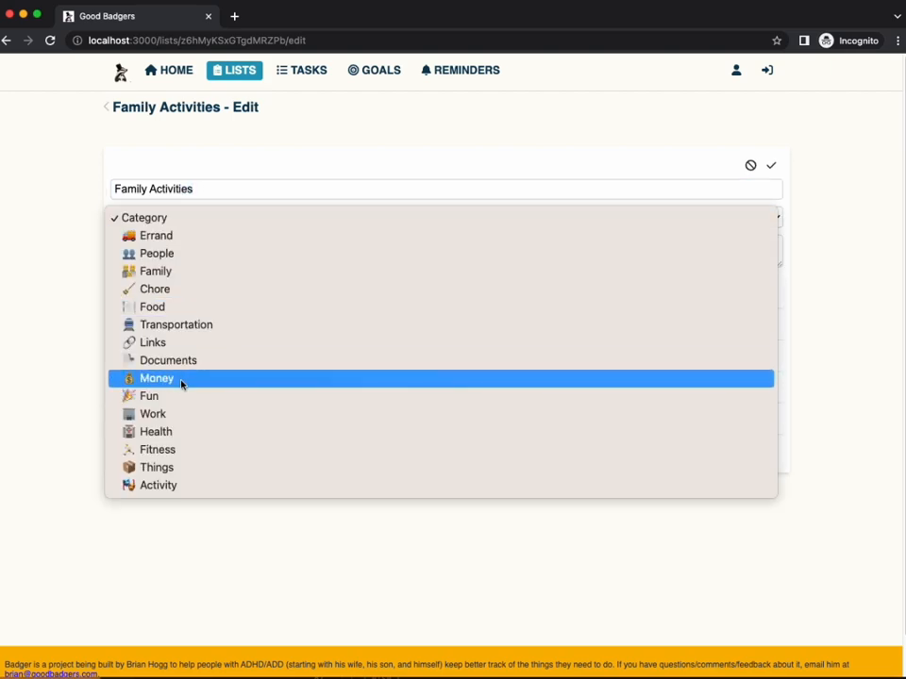
key(Escape)
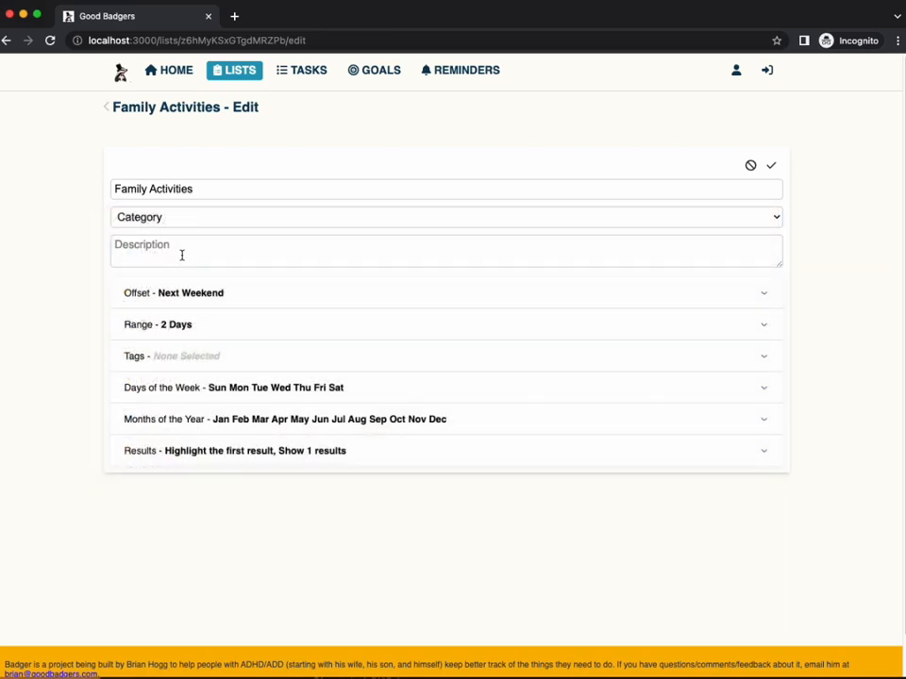
Step: Enter the list description "This is fun stuff to do with the family!" and save the list
click(181, 255)
text(This i)
text(s fun stuff to do)
text(w i)
text( witht e)
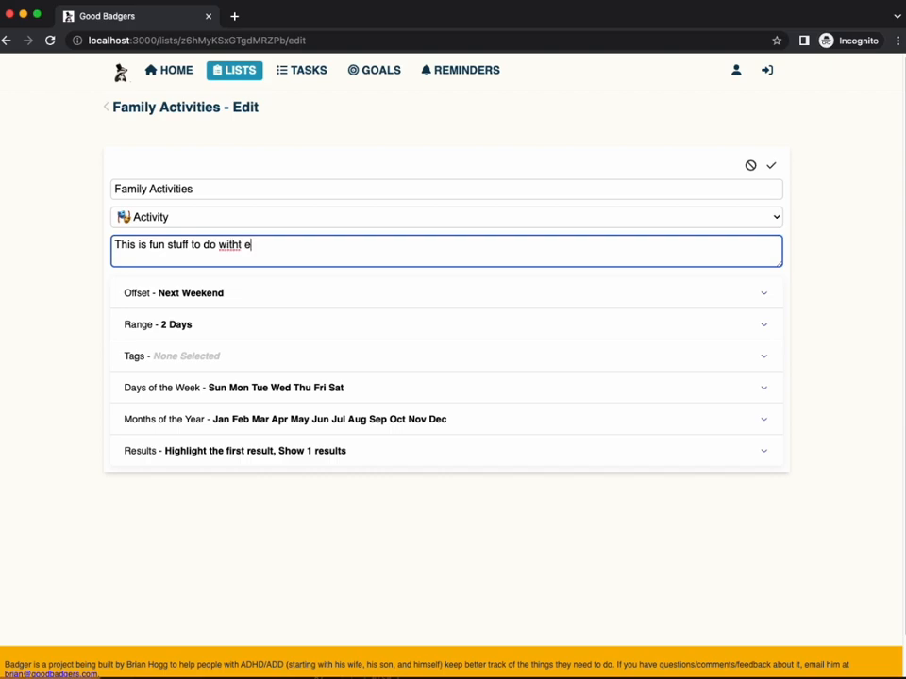
key(BackSpace)
text(the familye)
click(772, 168)
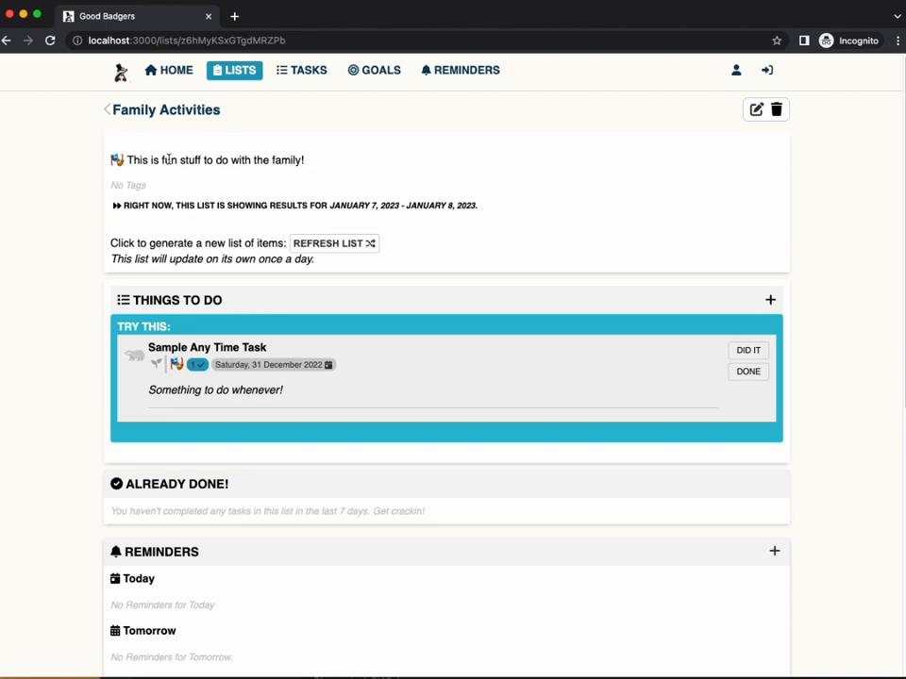
Step: Edit the Family Activities list again to add the tag "fun", and save it
click(756, 109)
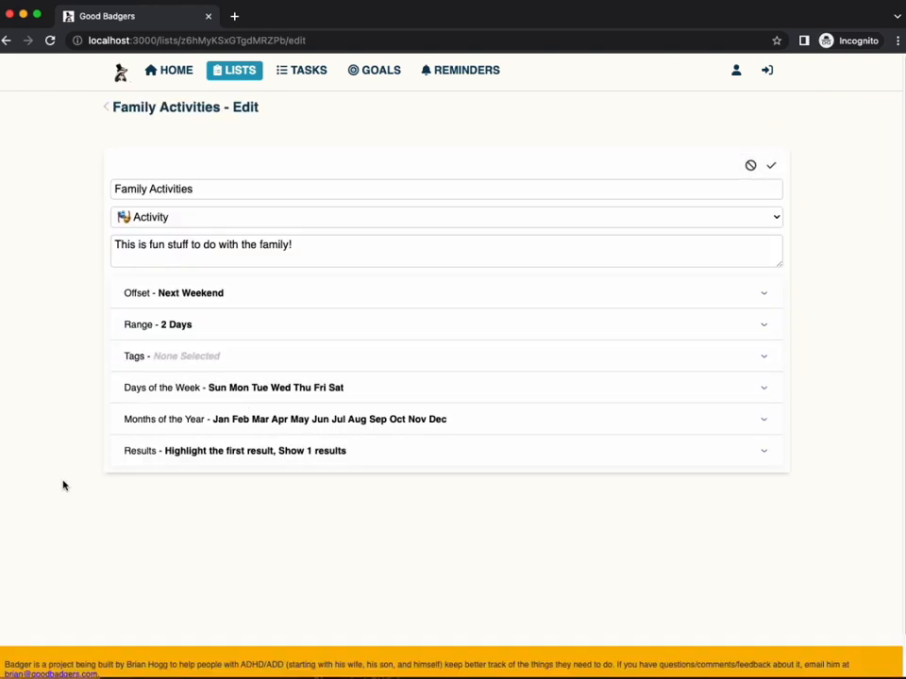
click(177, 356)
click(184, 394)
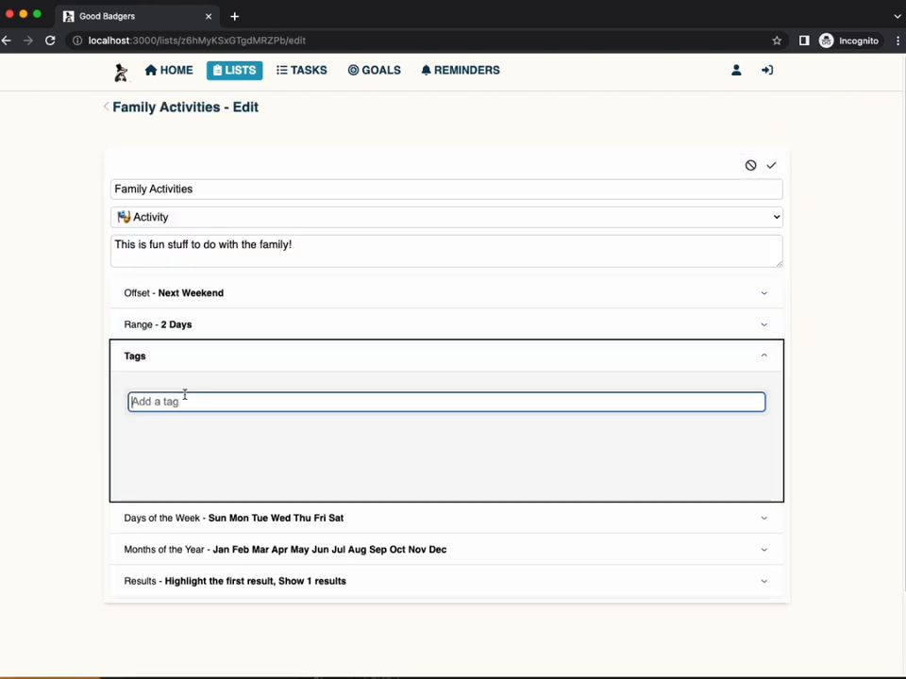
text(fun)
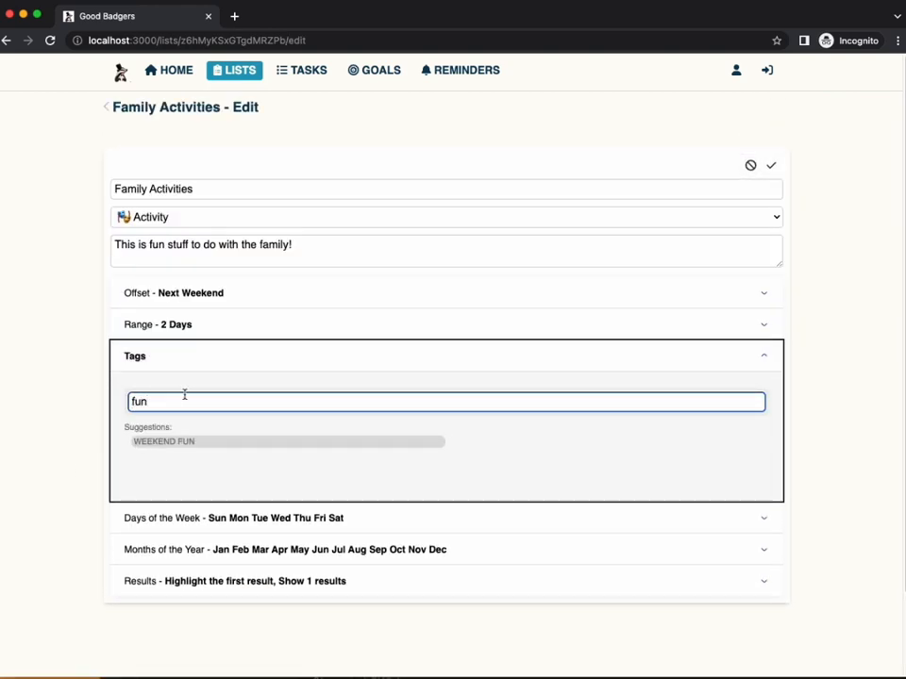
key(Return)
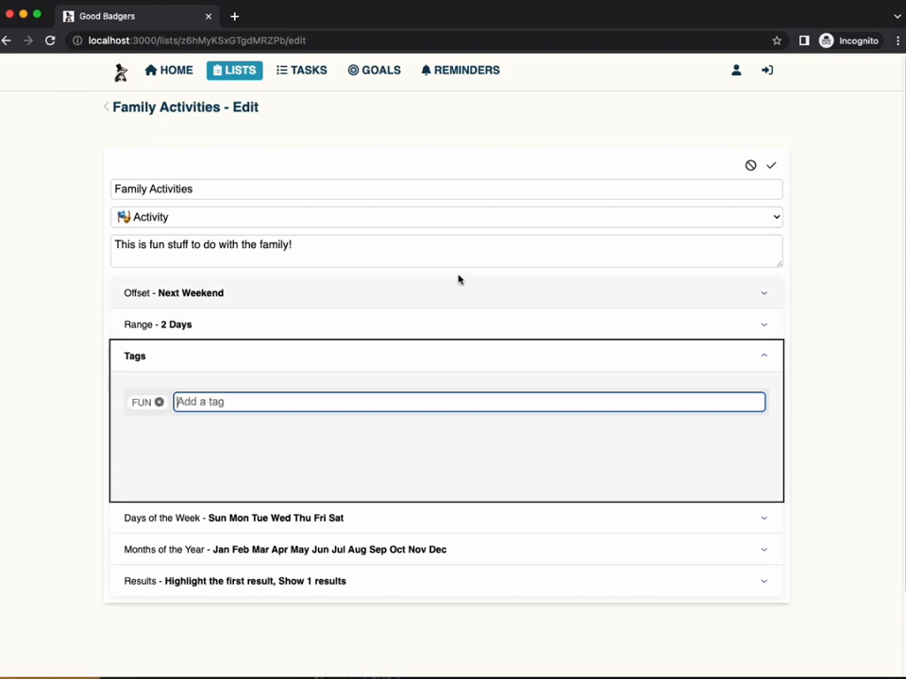
click(772, 165)
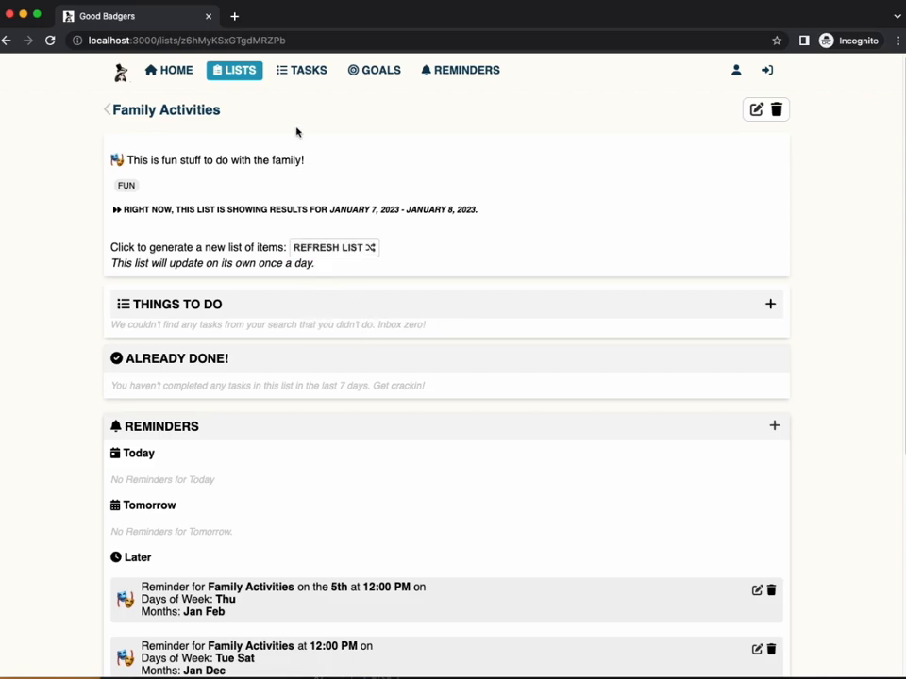
Step: Look over the active tasks, and return to the Family Activities list through the lists overview
click(274, 76)
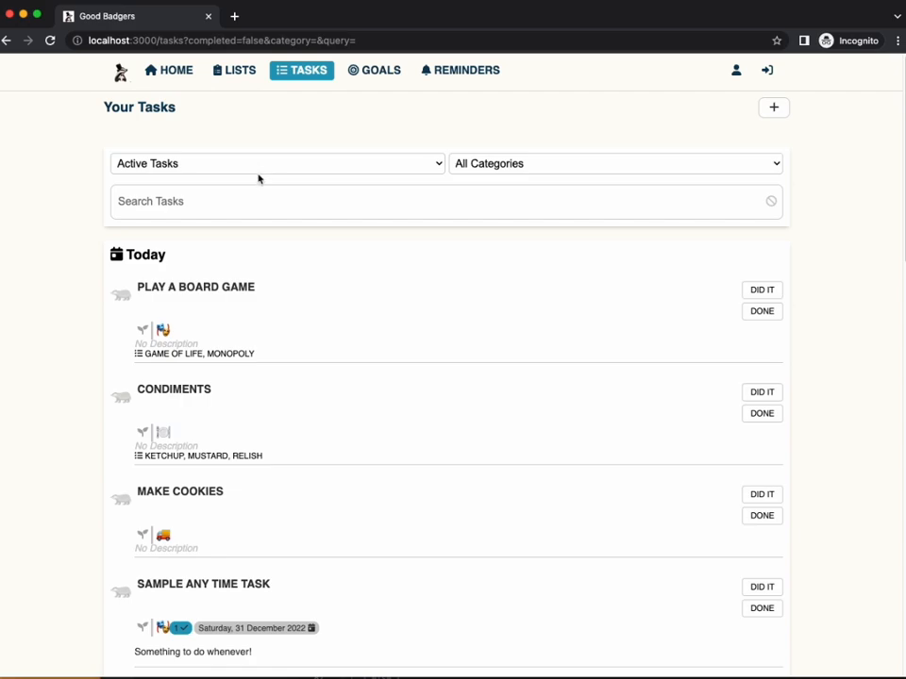
click(249, 73)
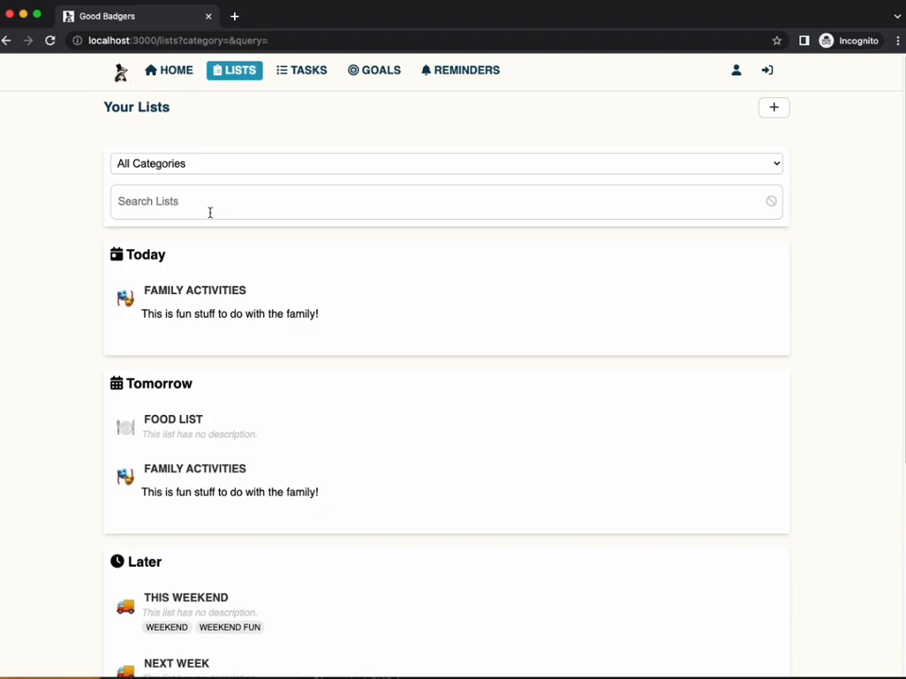
click(172, 292)
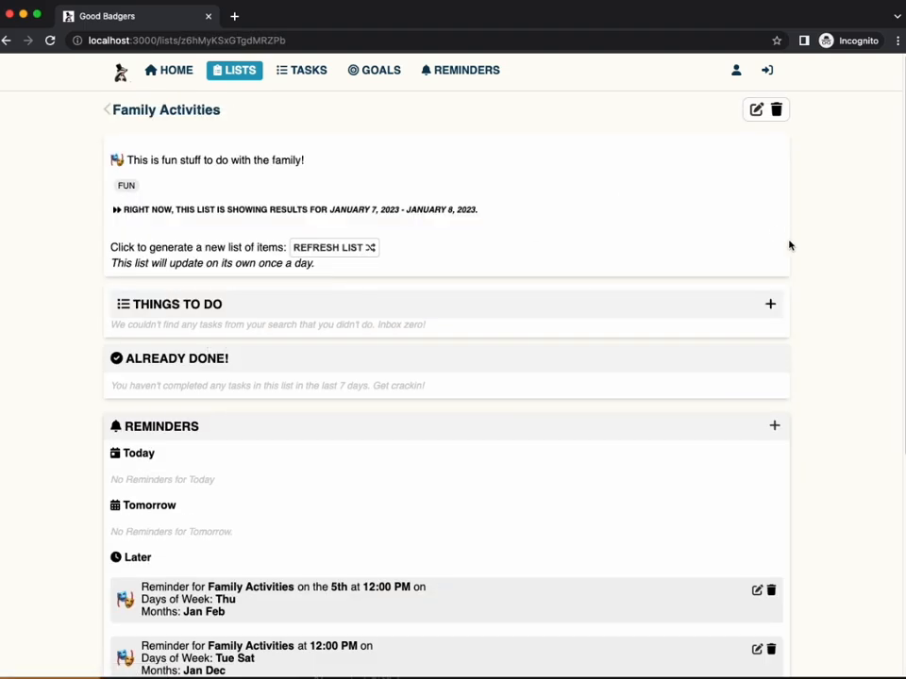
Step: Start a new task in the Family Activities list's things to do and name it "Have a Deep and Meaningful Chat"
click(770, 306)
click(388, 332)
text(T)
key(BackSpace)
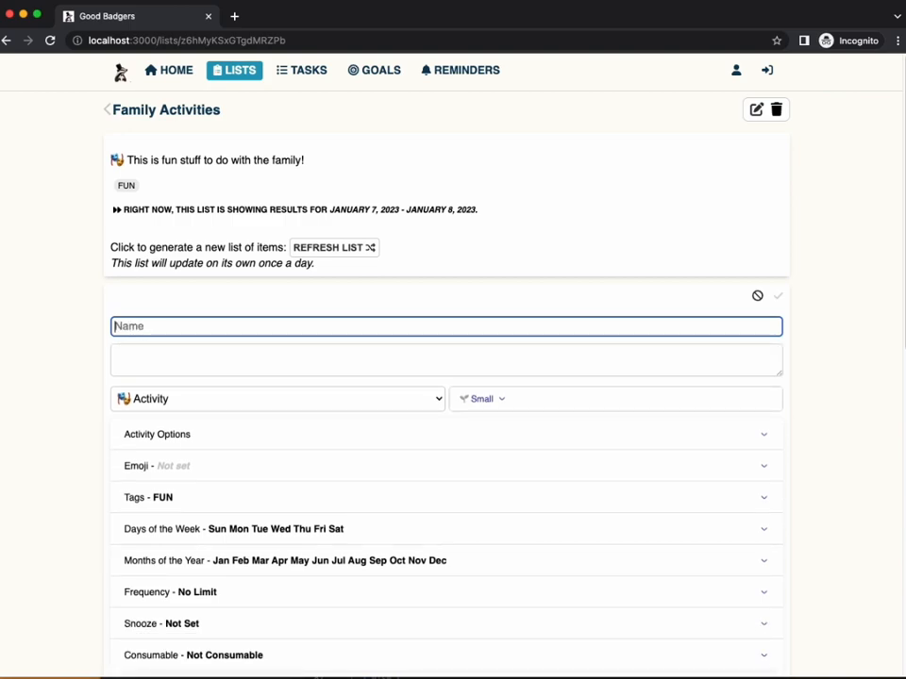
text(H)
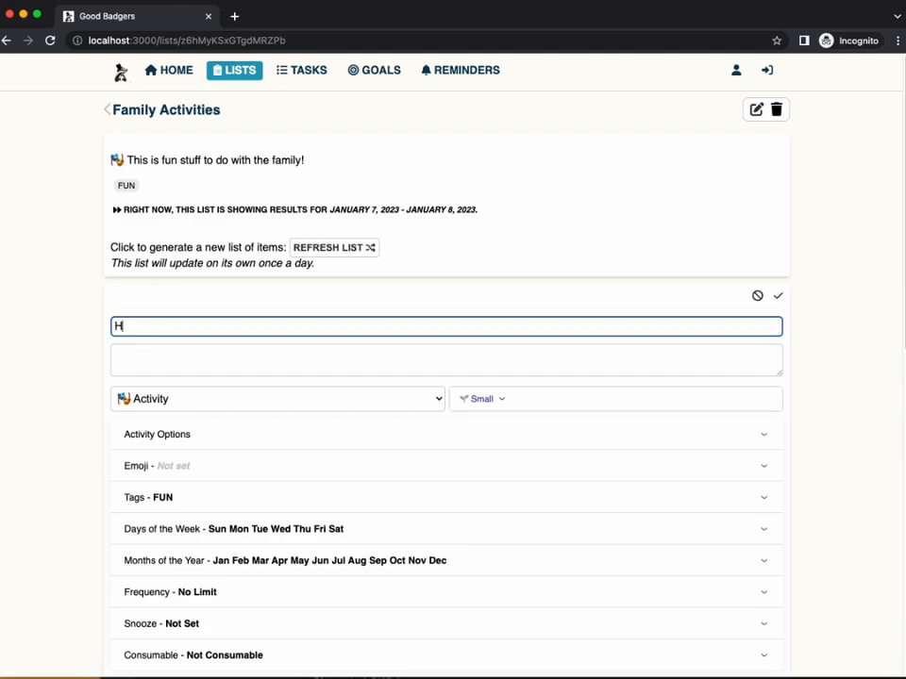
text(ave a Deep and Meaningful Chat)
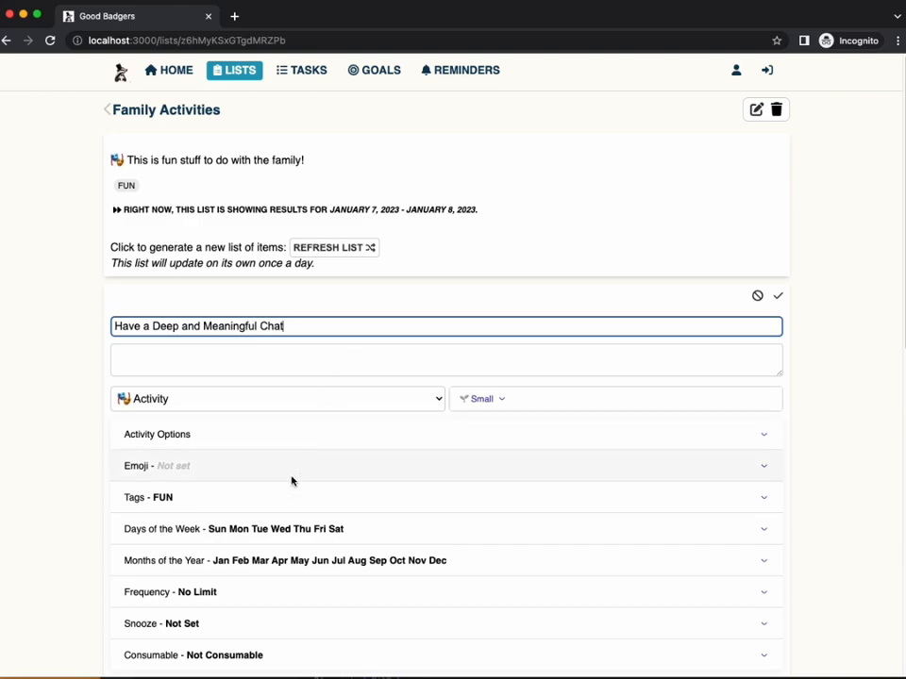
Step: Expand the new task's tags and review its category, tags and scheduling options
click(208, 502)
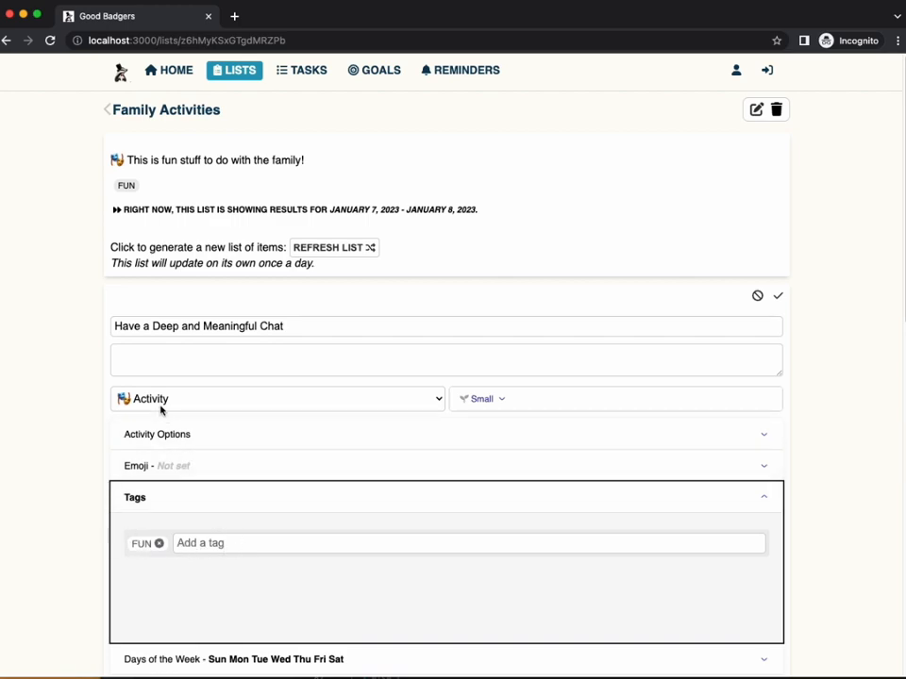
scroll(203, 402, down, 5)
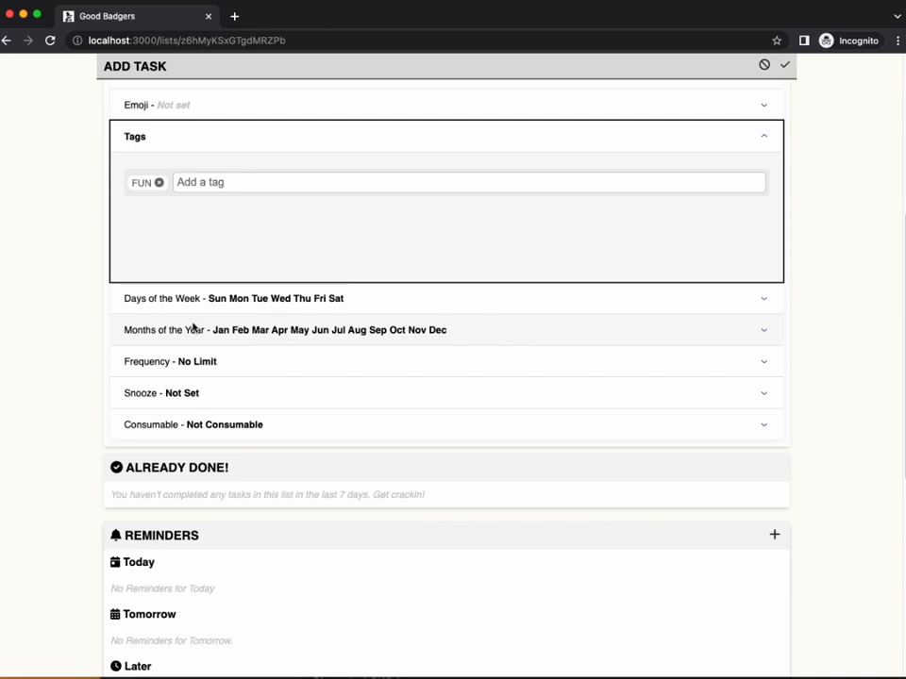
scroll(373, 271, up, 4)
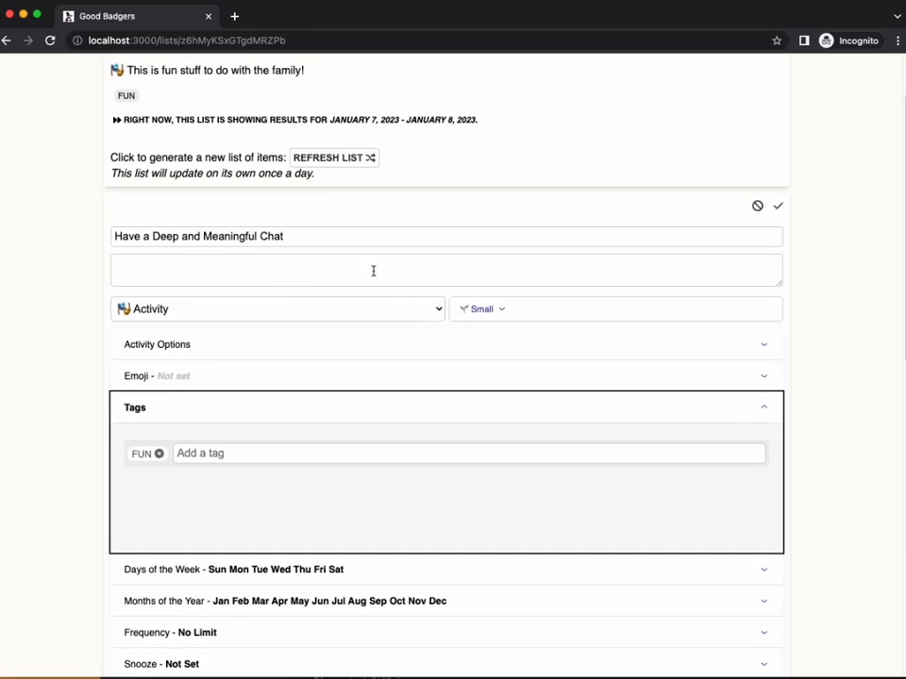
Step: Save the new task and refresh the Family Activities list to generate its items
click(776, 229)
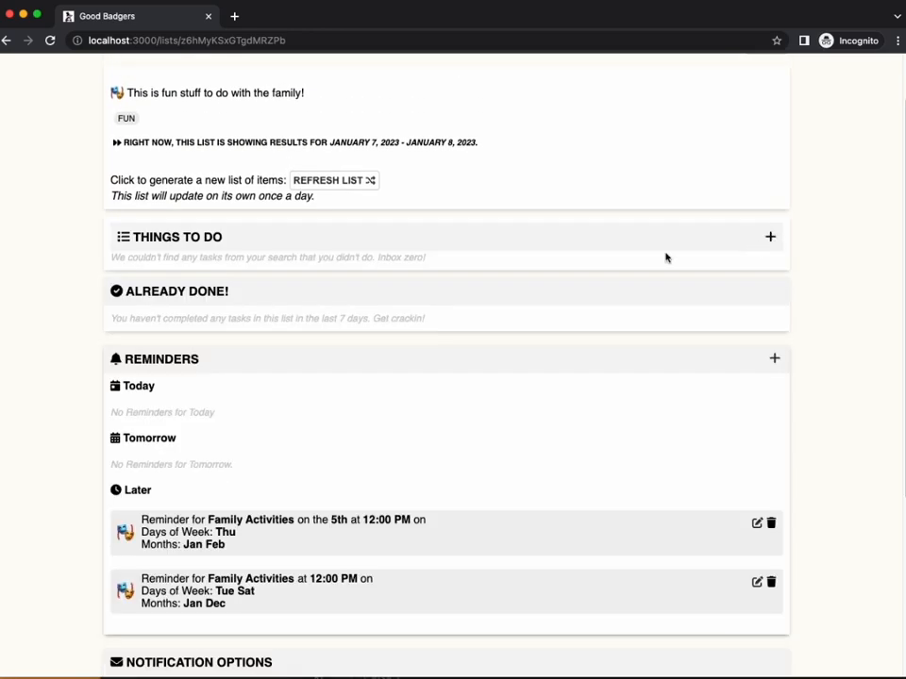
click(323, 184)
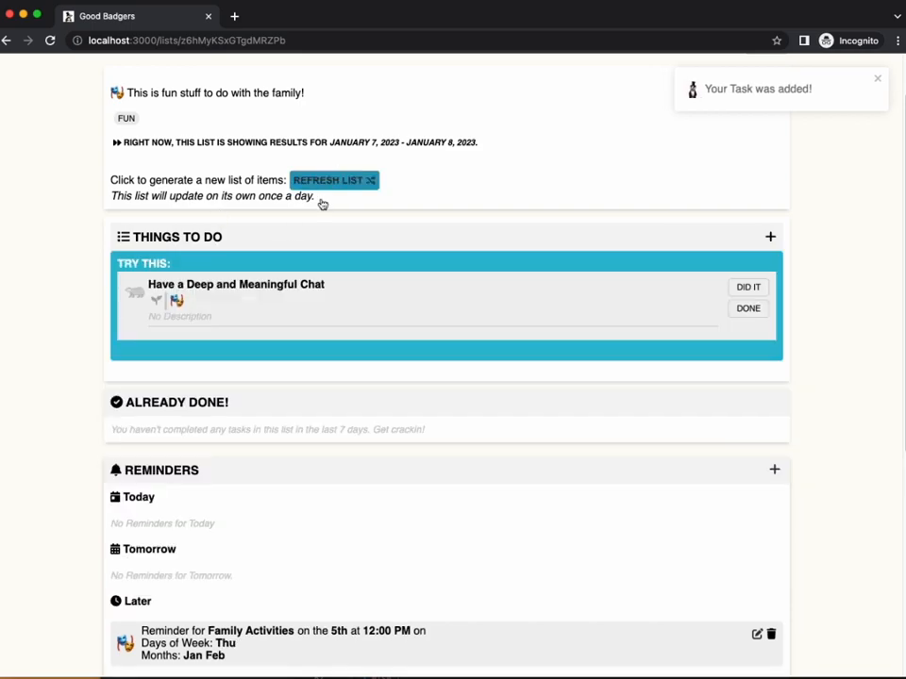
scroll(331, 255, up, 2)
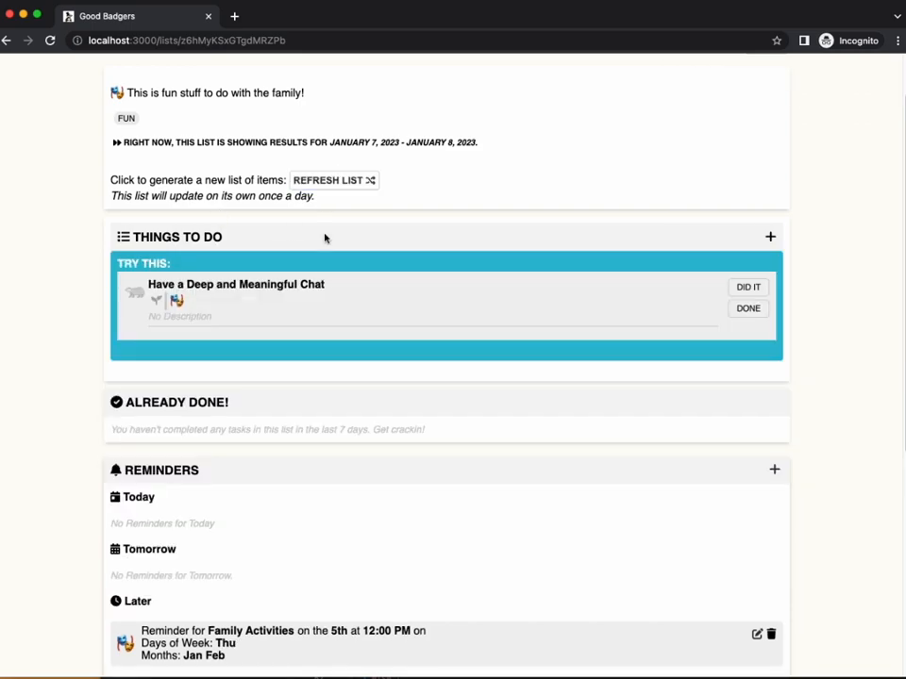
Step: Search the active tasks for "week" and open the "Go out and touch grass." task for editing
click(306, 77)
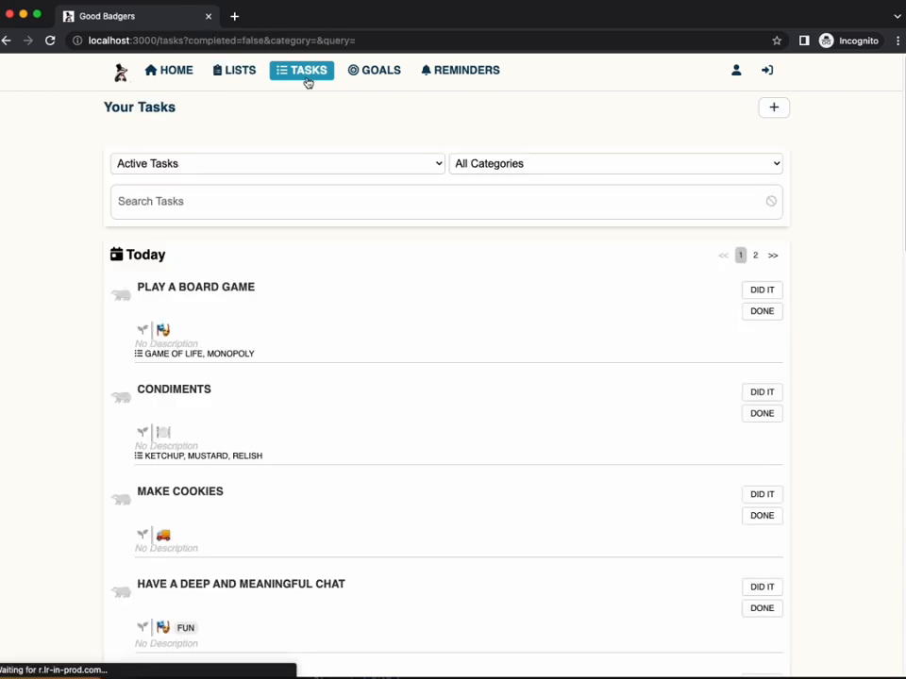
click(256, 190)
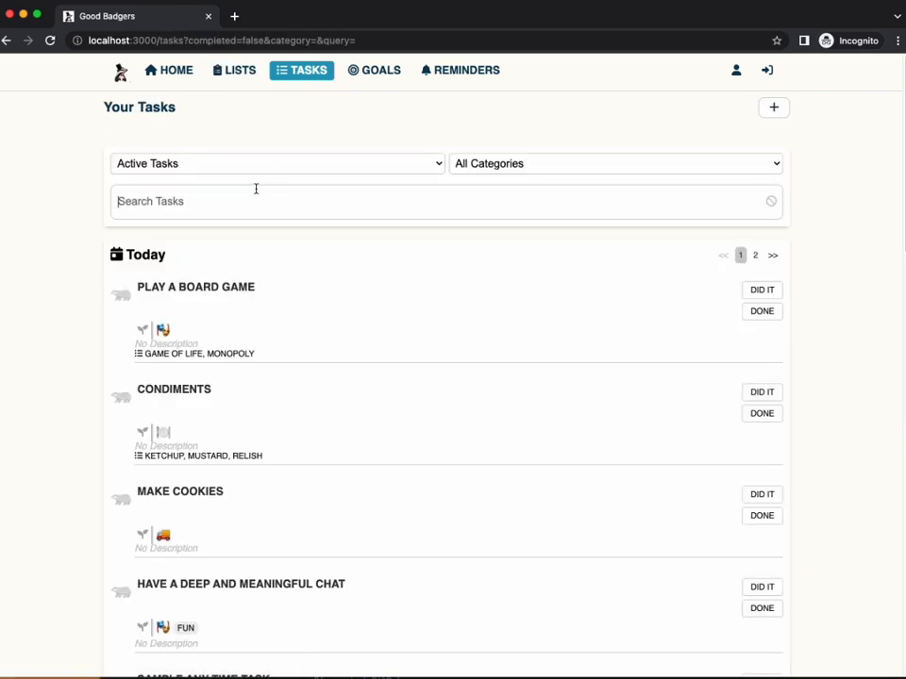
text(week)
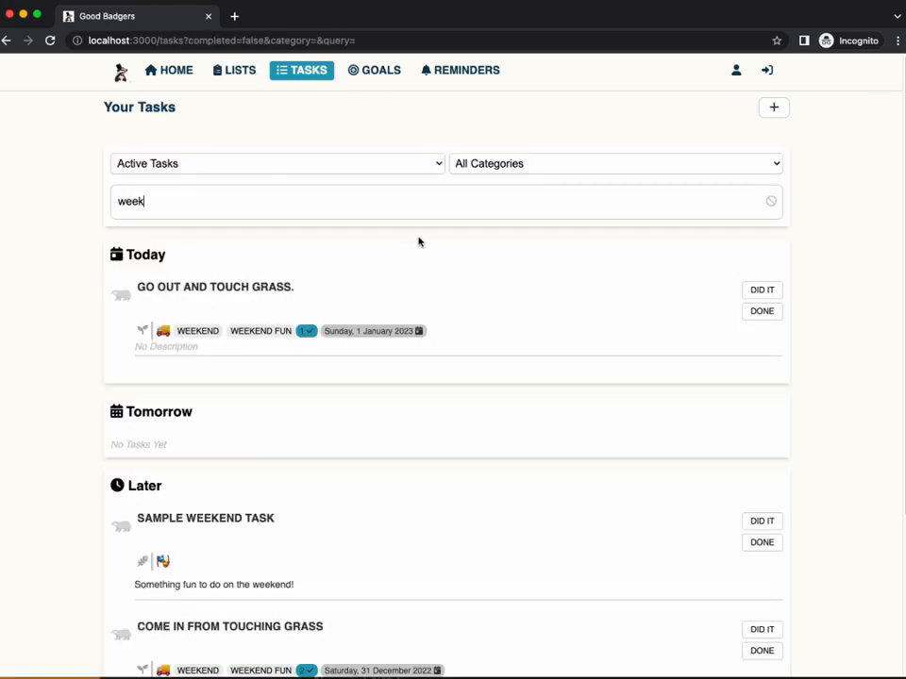
click(208, 288)
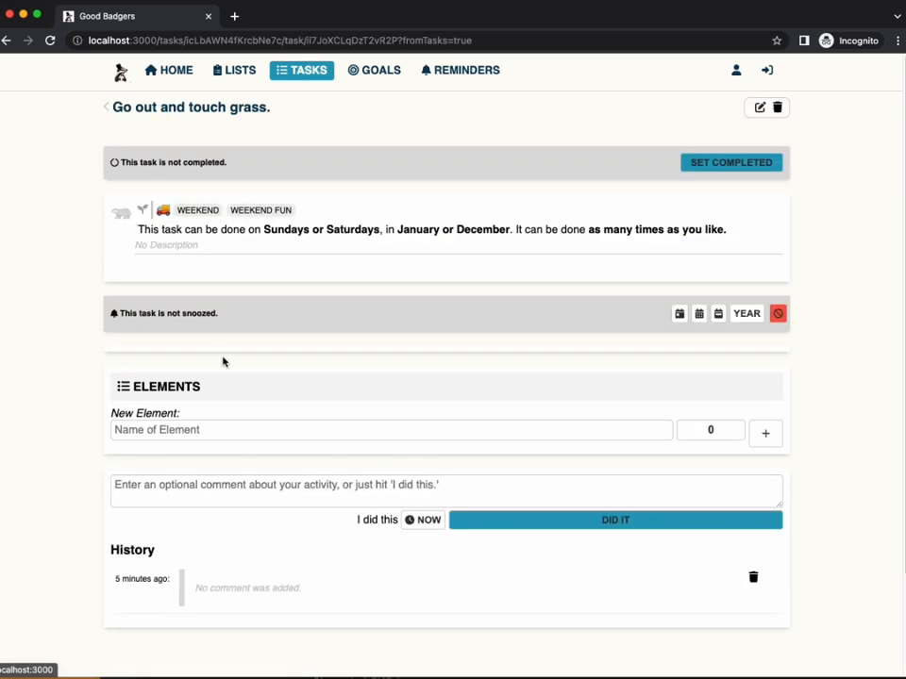
click(760, 107)
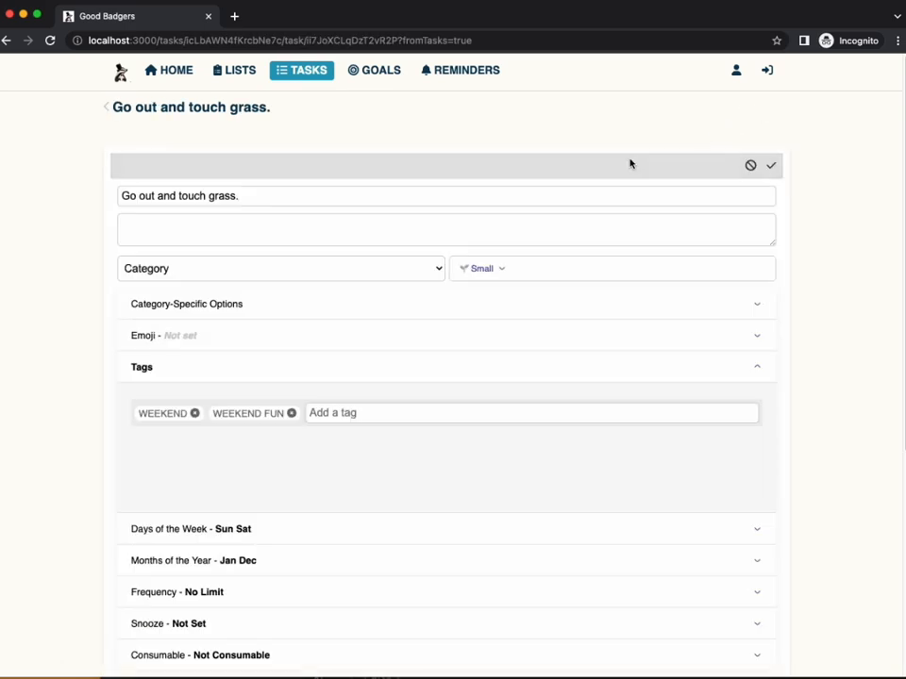
Step: Set the task's category to Activity, add the tag "fun", and save it
click(164, 281)
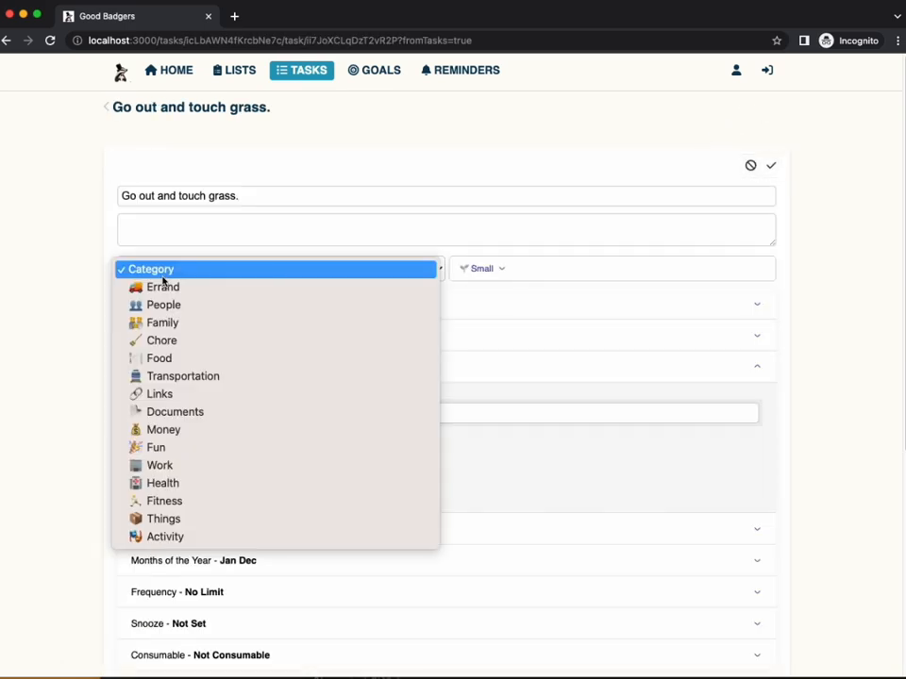
click(155, 537)
click(360, 413)
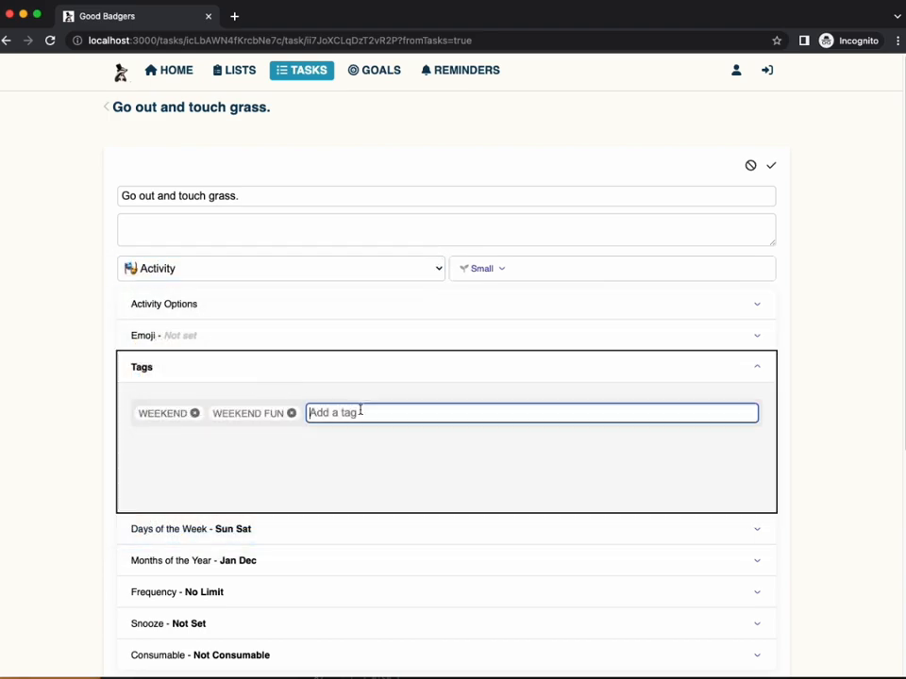
text(fun)
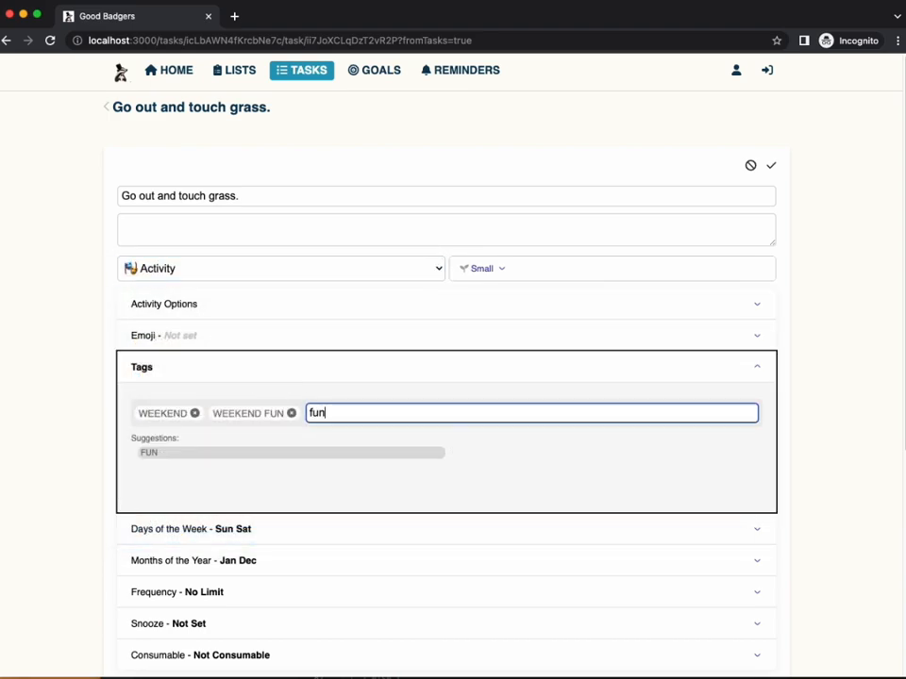
click(351, 459)
click(777, 167)
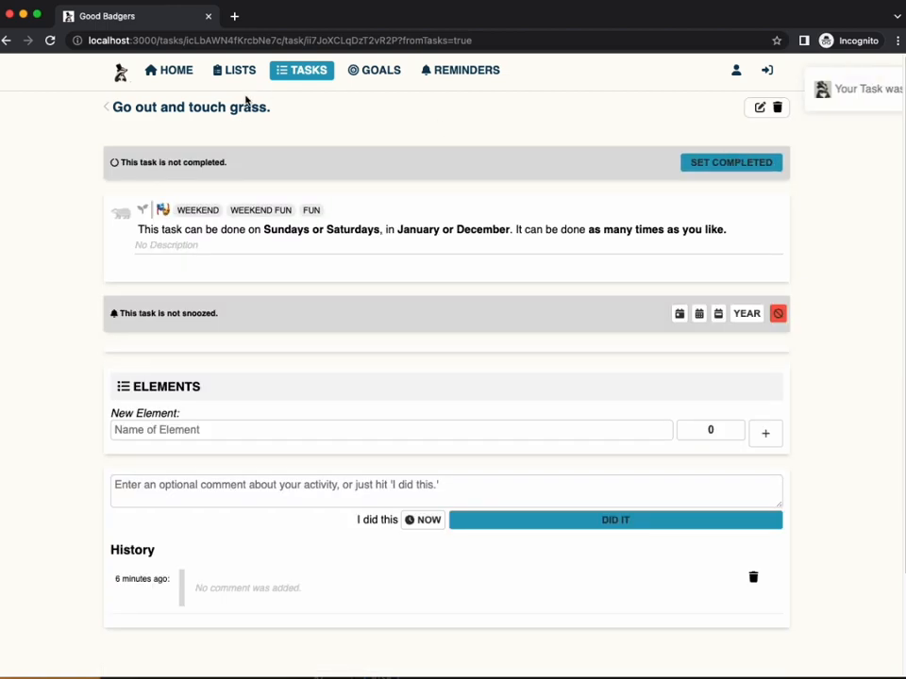
Step: Return to the Family Activities list, generate a new set of items, and highlight the date range it covers
click(233, 78)
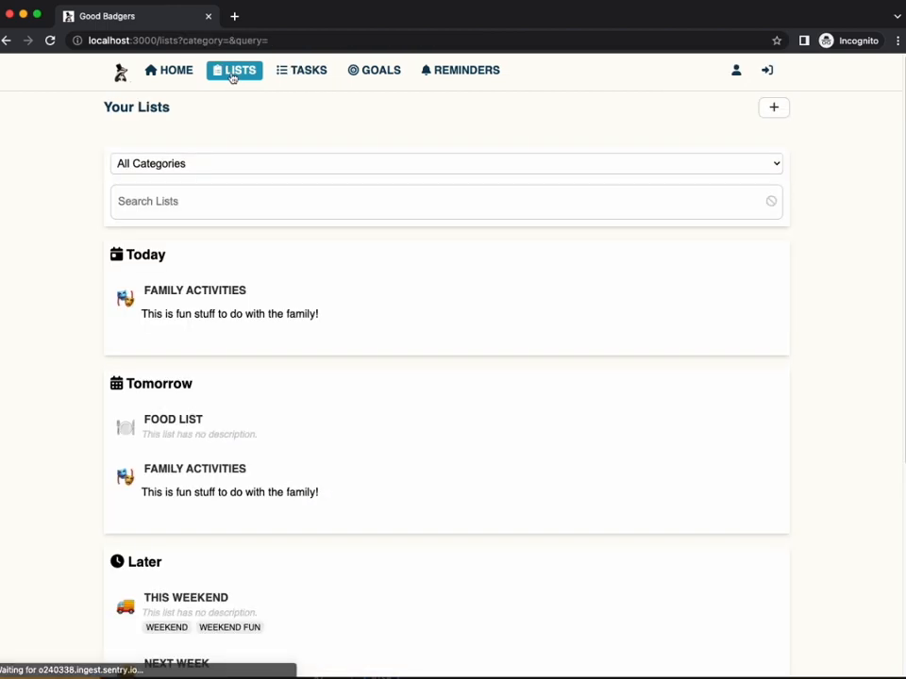
click(195, 298)
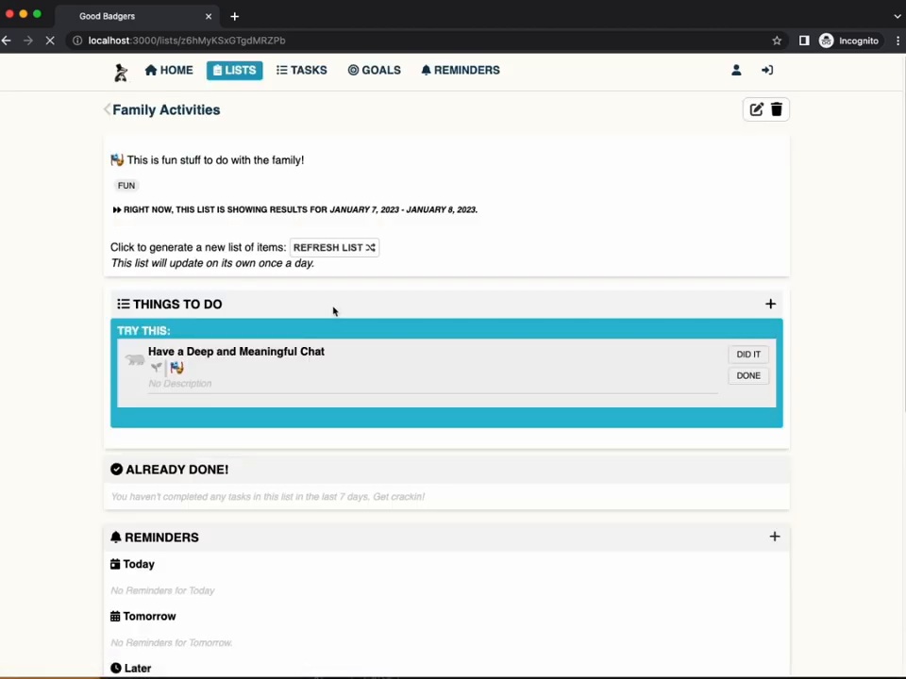
key(super+r)
click(320, 254)
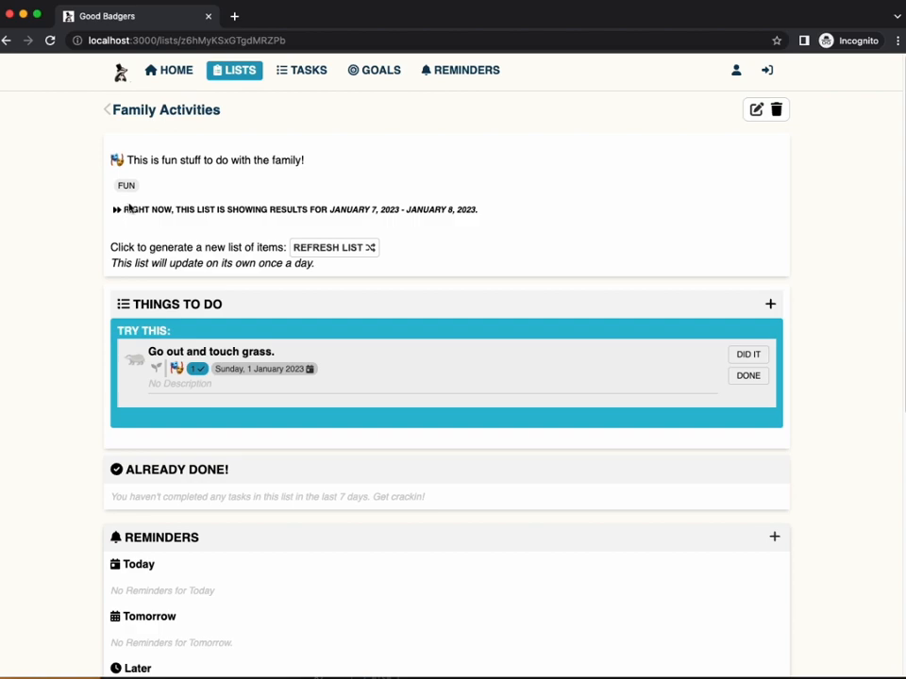
drag(124, 207, 471, 209)
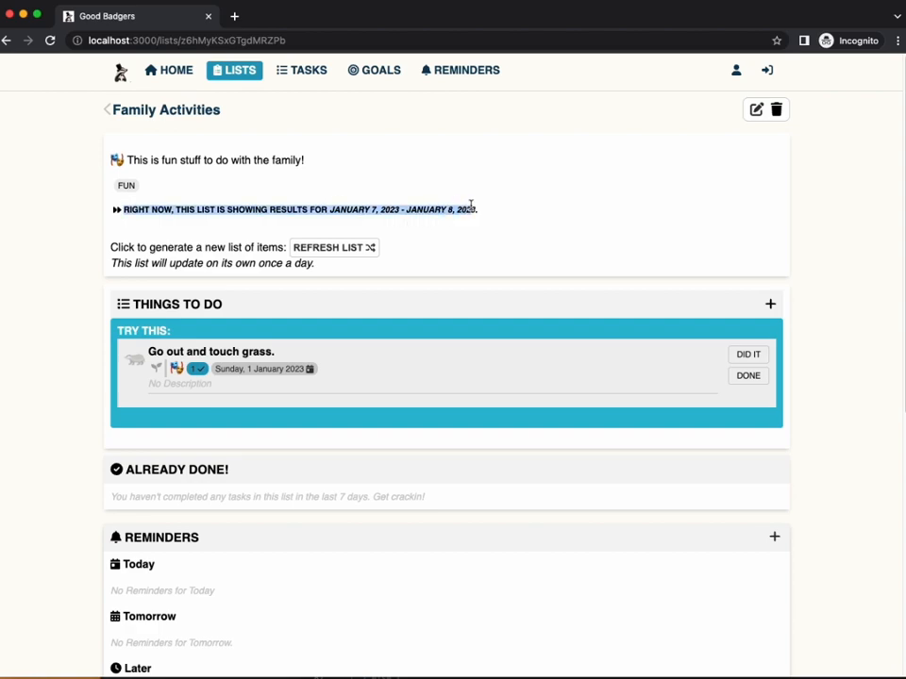
Step: Set the Family Activities list's range to 4 days, save it, and check the date range shown
click(756, 109)
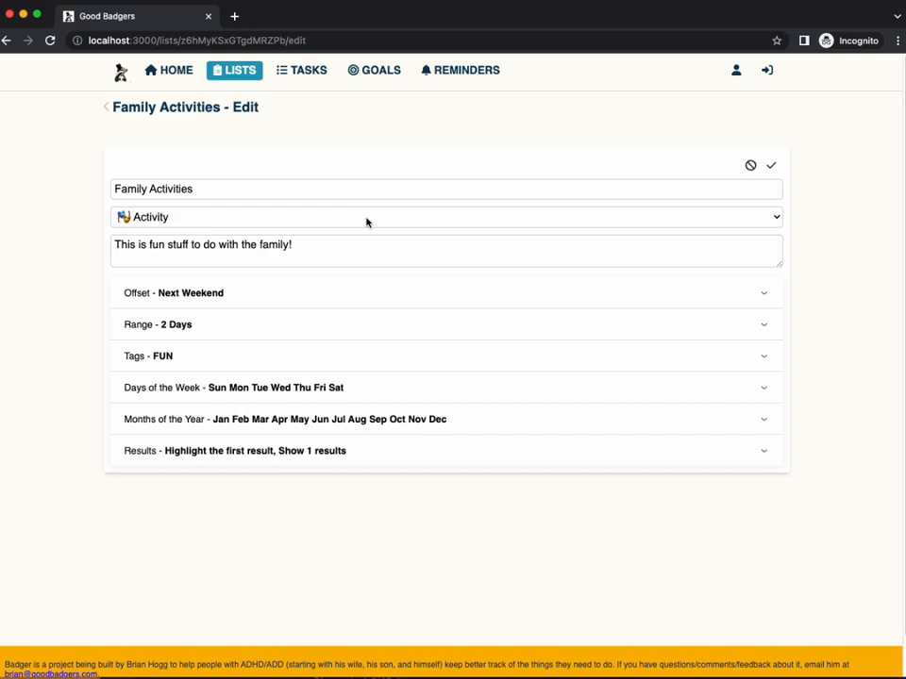
click(200, 332)
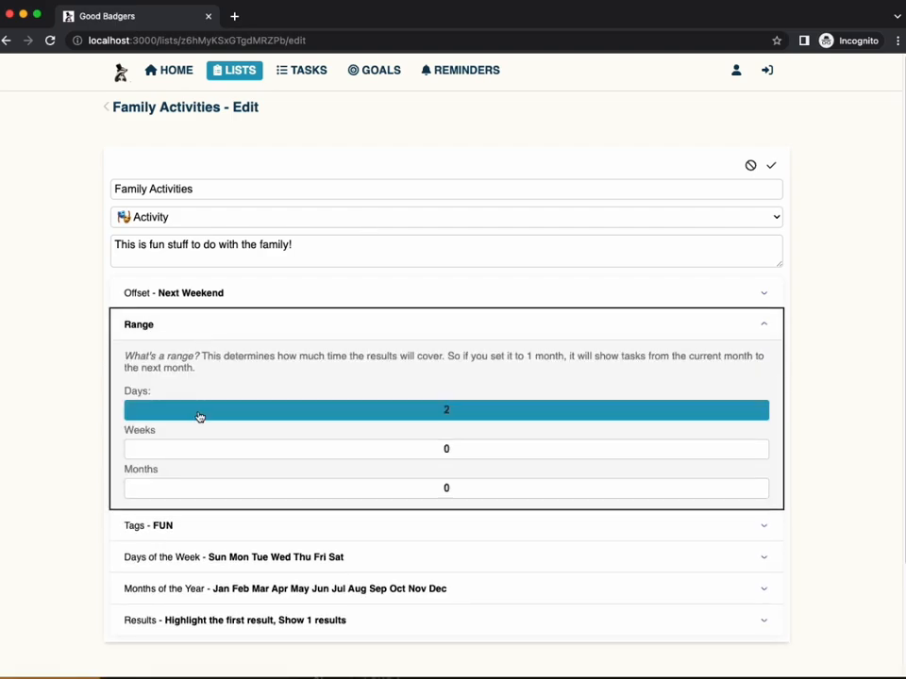
click(398, 409)
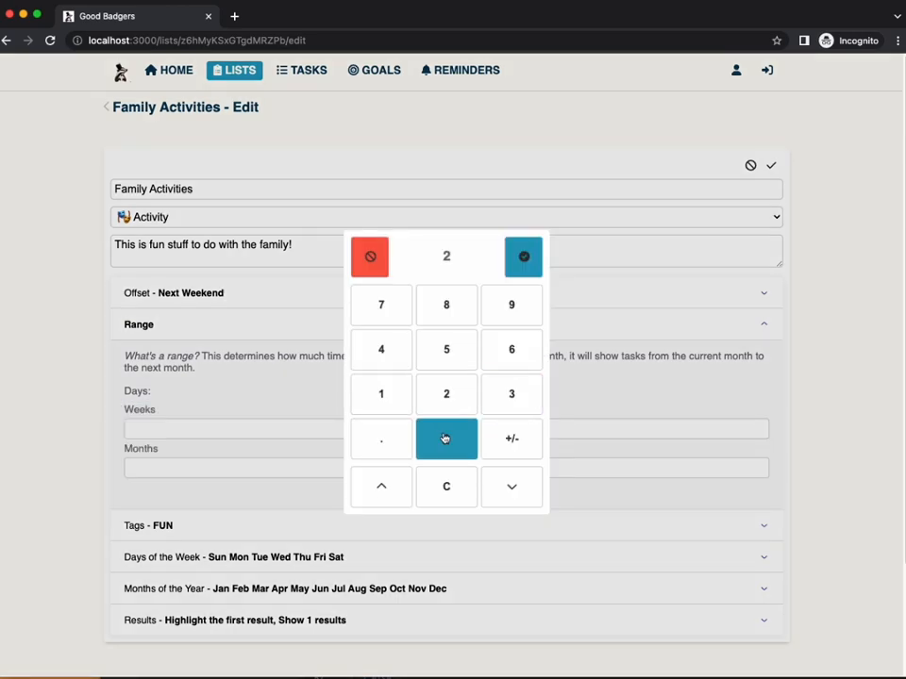
click(390, 487)
click(390, 487)
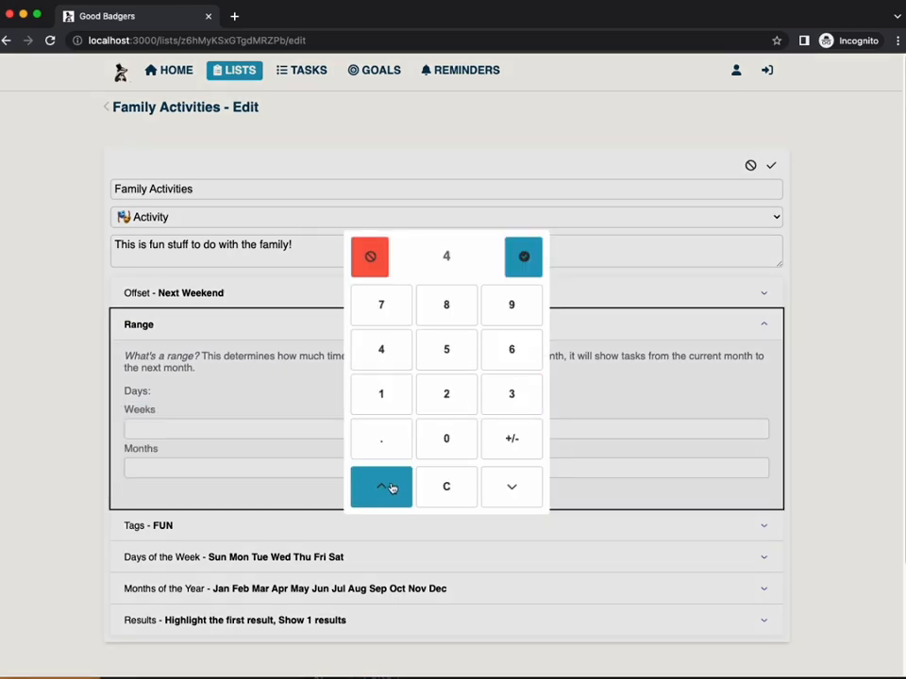
click(518, 259)
click(776, 167)
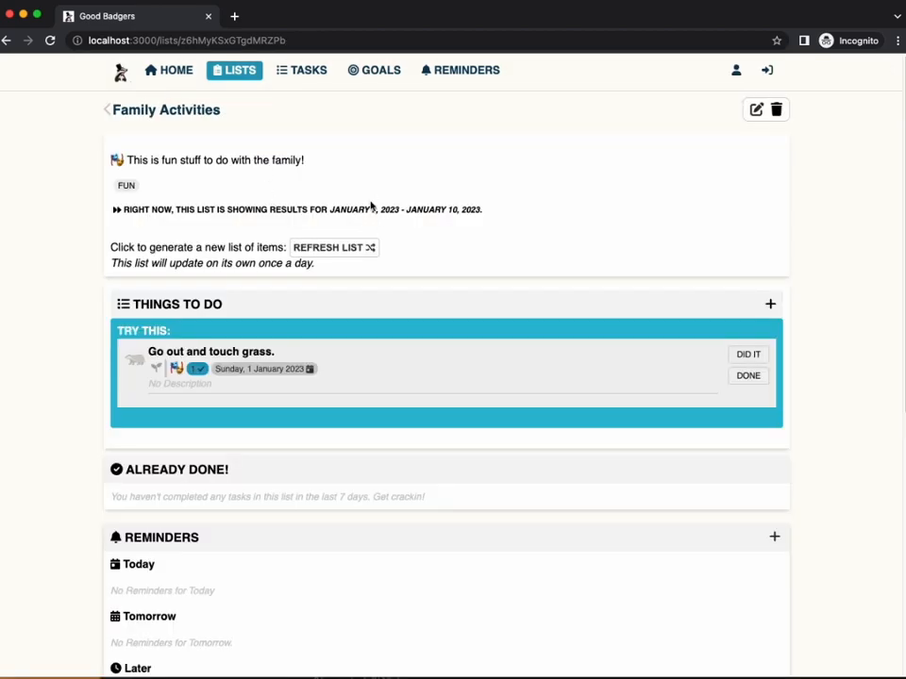
drag(369, 209, 459, 208)
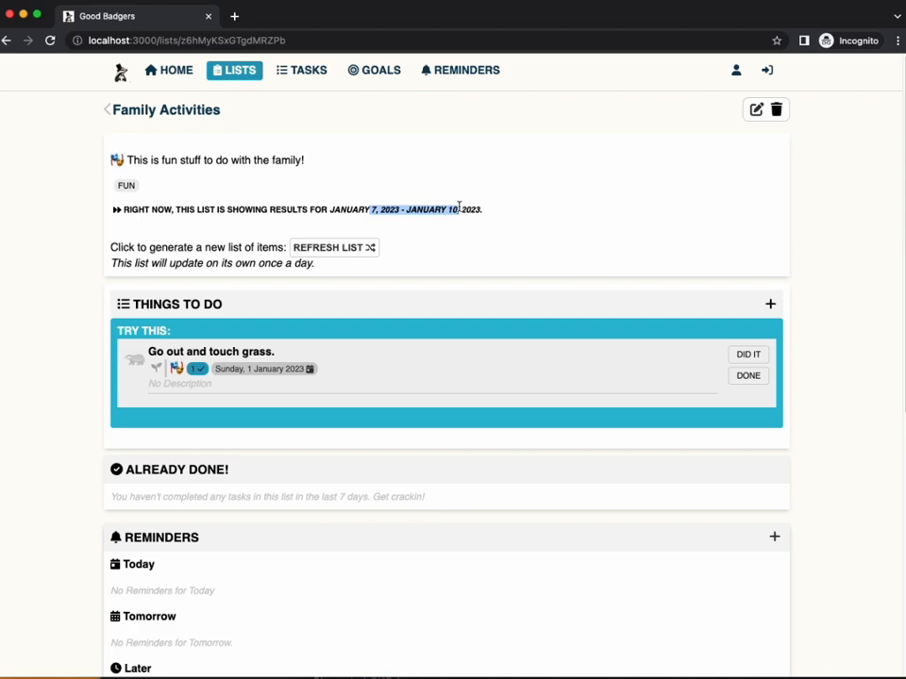
Step: Edit the Family Activities list again and set the months of its range to 1
click(759, 113)
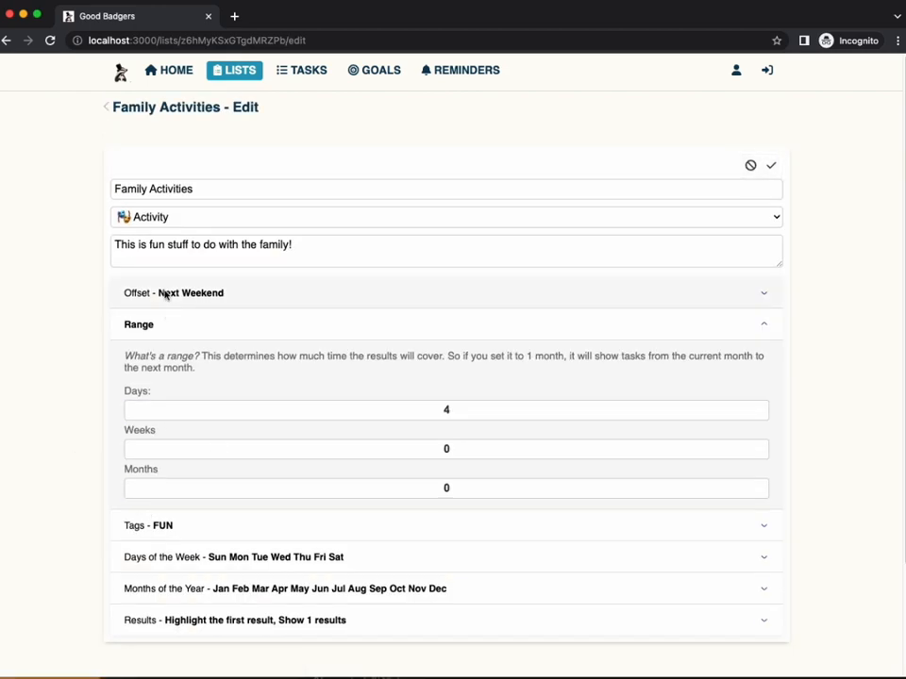
click(164, 325)
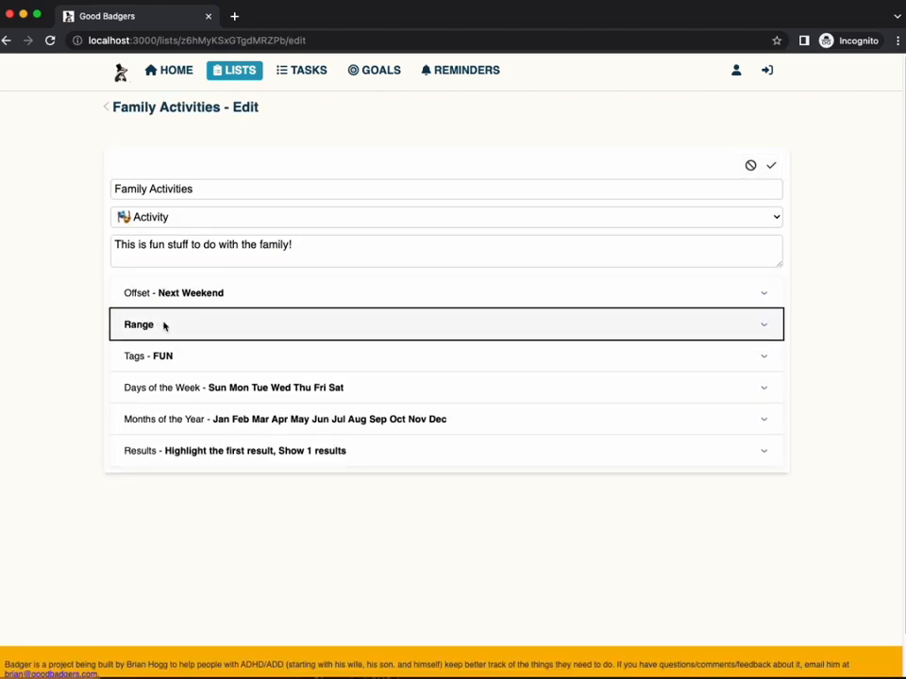
click(165, 325)
click(277, 491)
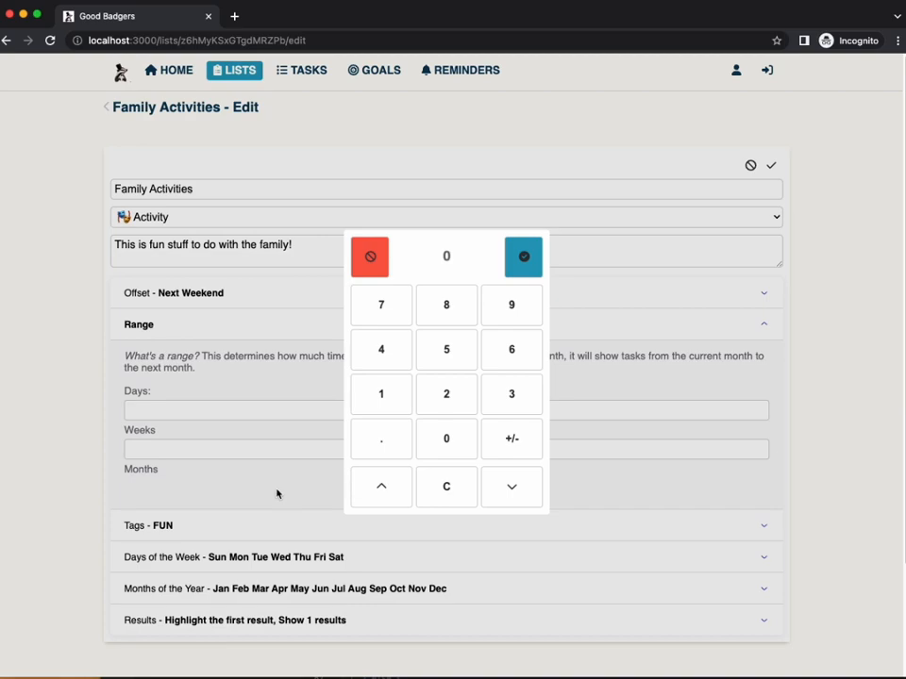
click(364, 490)
click(508, 258)
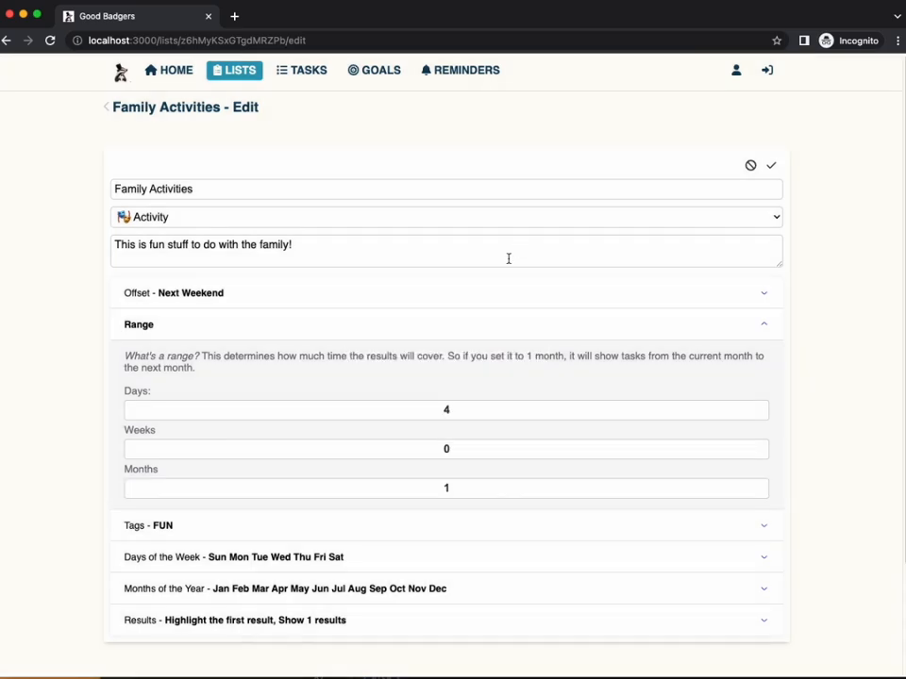
Step: Set the days of the range to 1, save the list, and check the end date shown
click(363, 409)
click(500, 484)
click(500, 484)
click(499, 484)
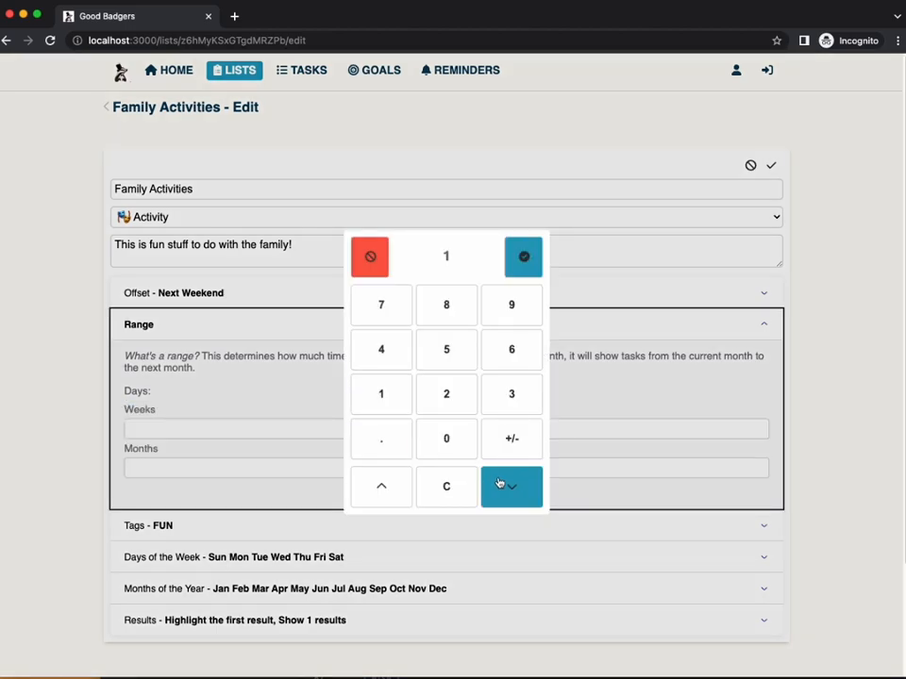
click(517, 247)
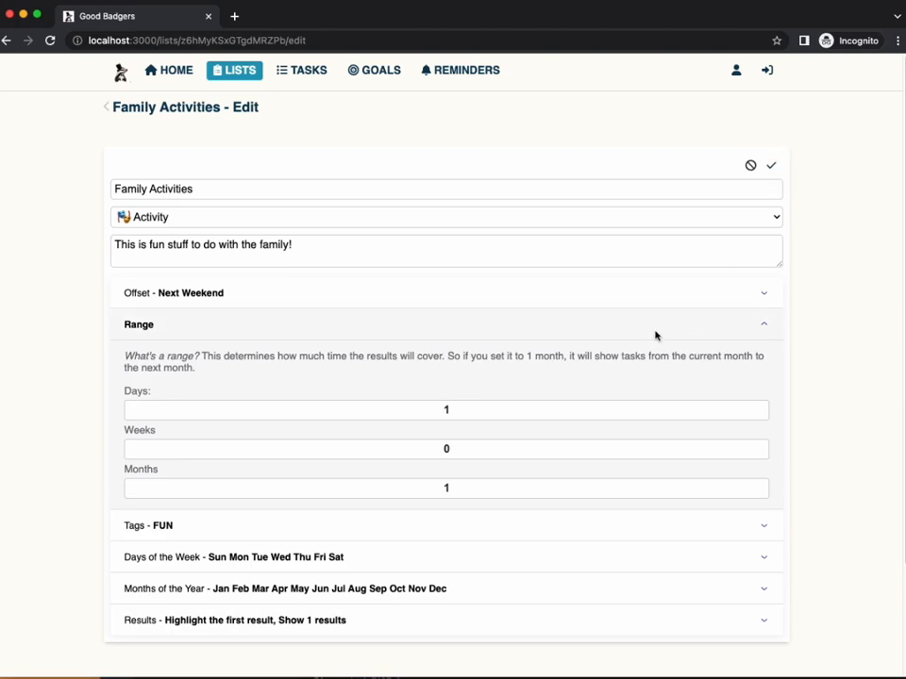
click(770, 168)
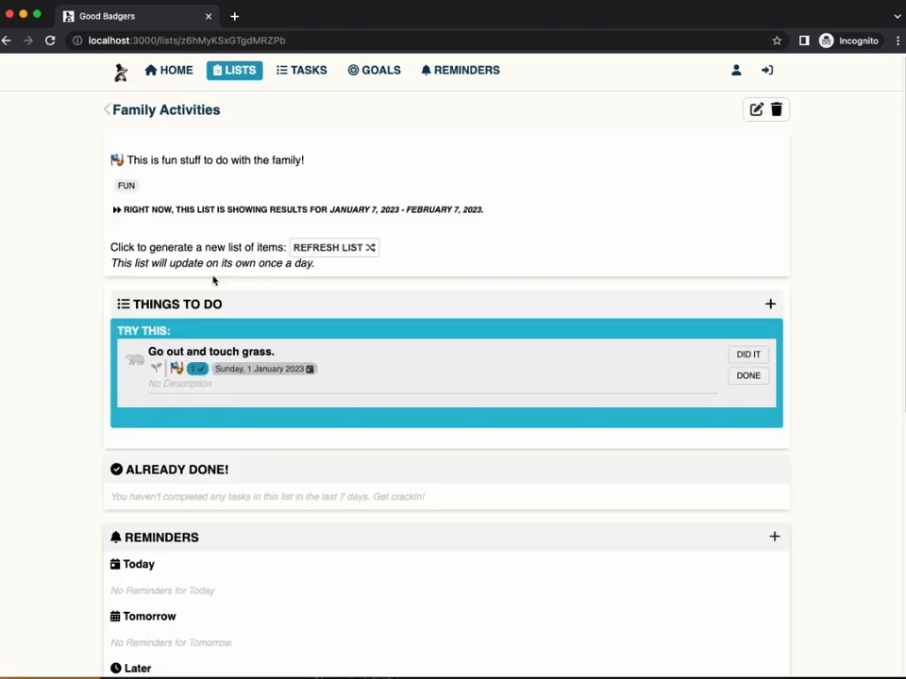
drag(484, 209, 417, 212)
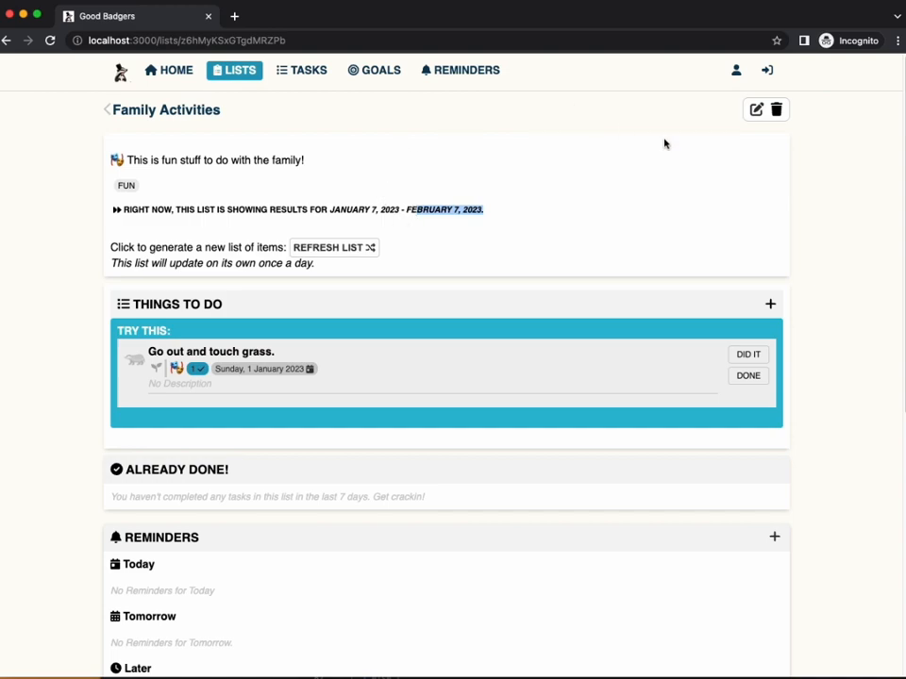
Step: Turn off the weekend offset for the Family Activities list, save it, and check the date range shown
click(755, 110)
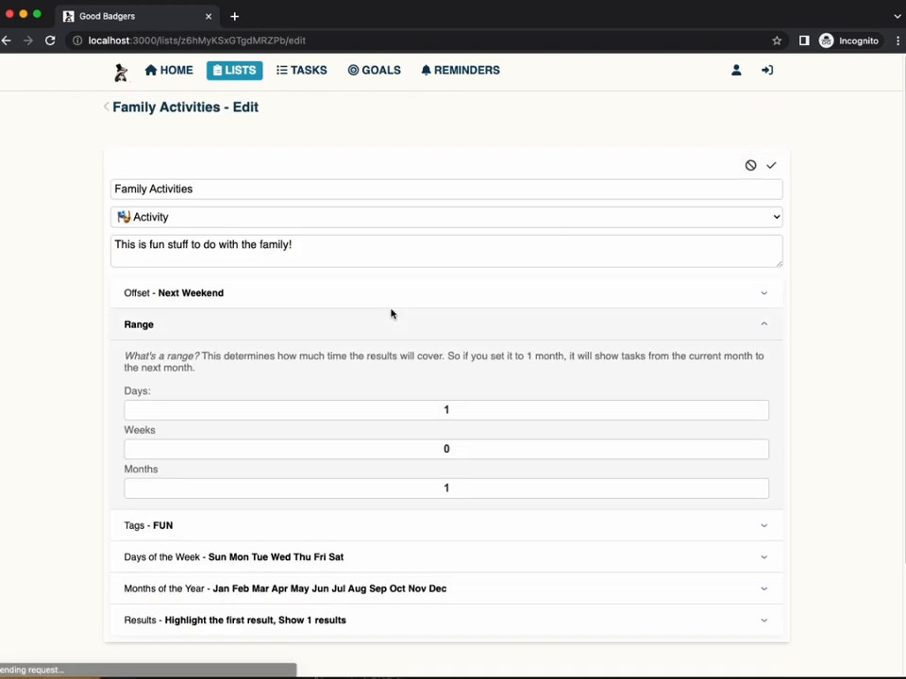
click(287, 301)
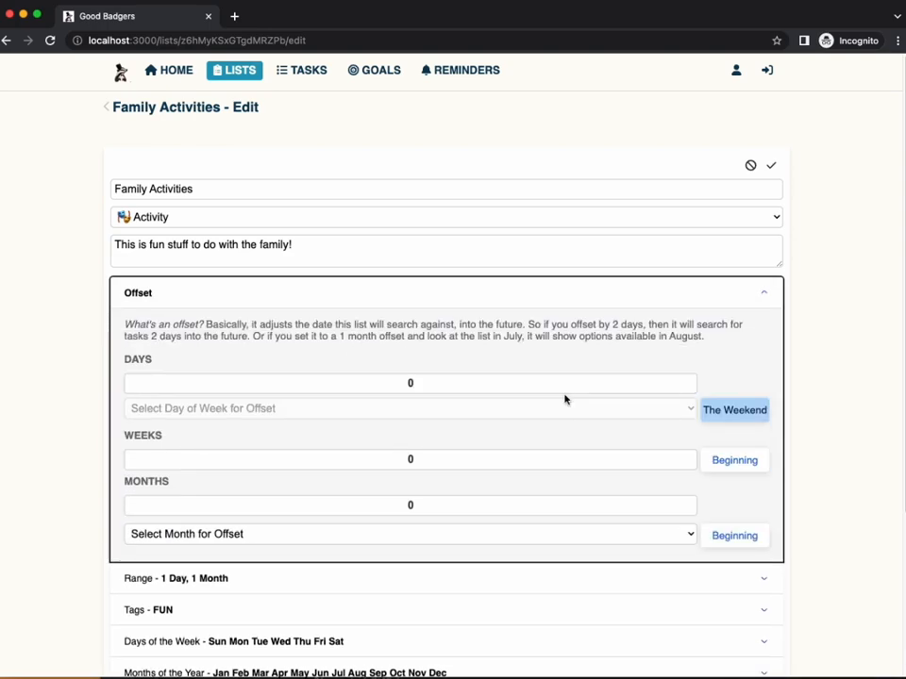
click(724, 411)
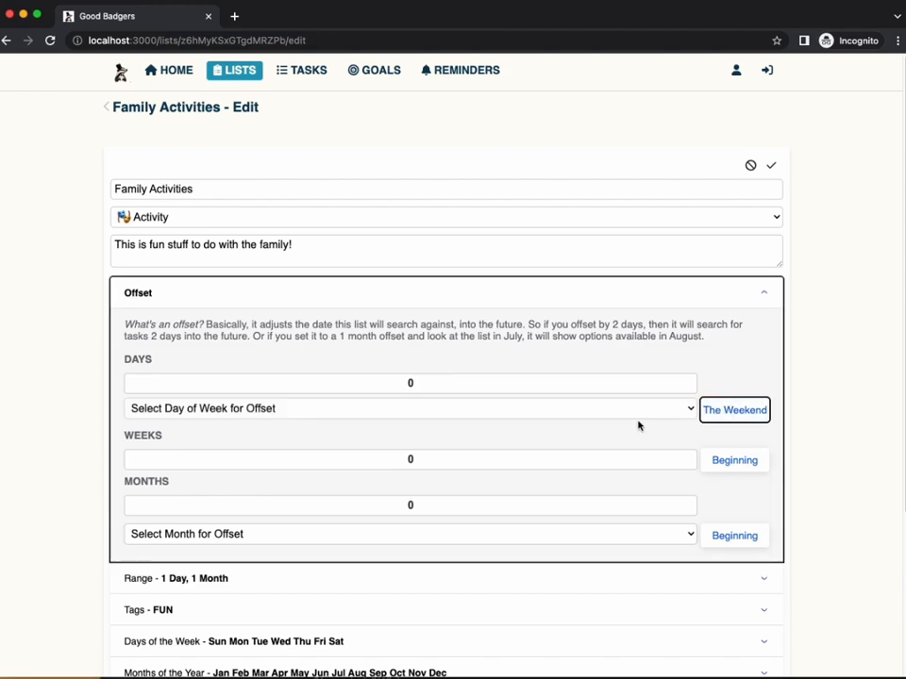
click(771, 166)
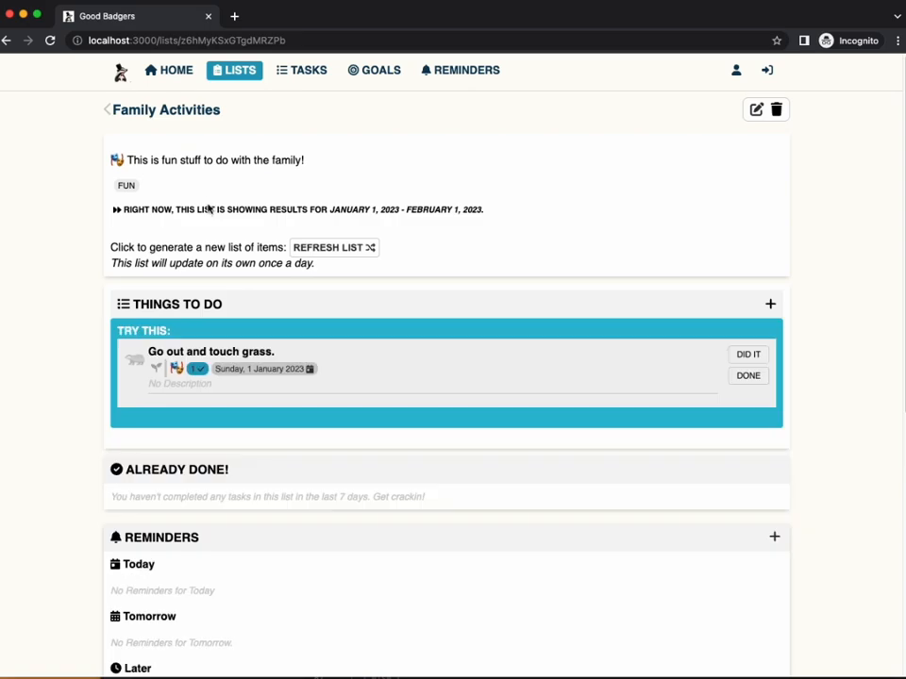
triple_click(327, 205)
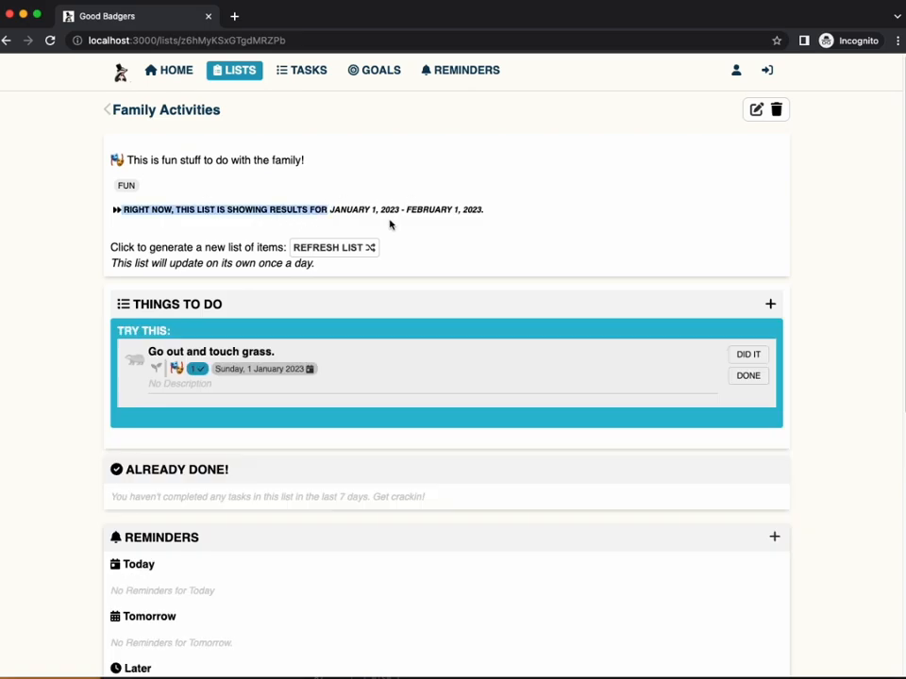
Step: Set the days offset of the Family Activities list to 3, save it, and check the date range shown
click(420, 218)
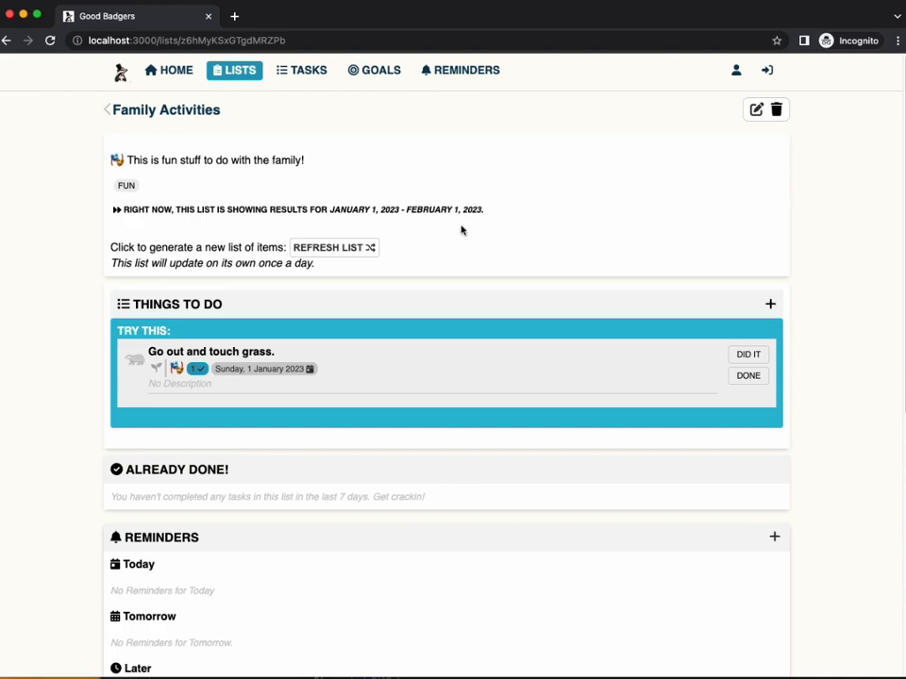
click(756, 110)
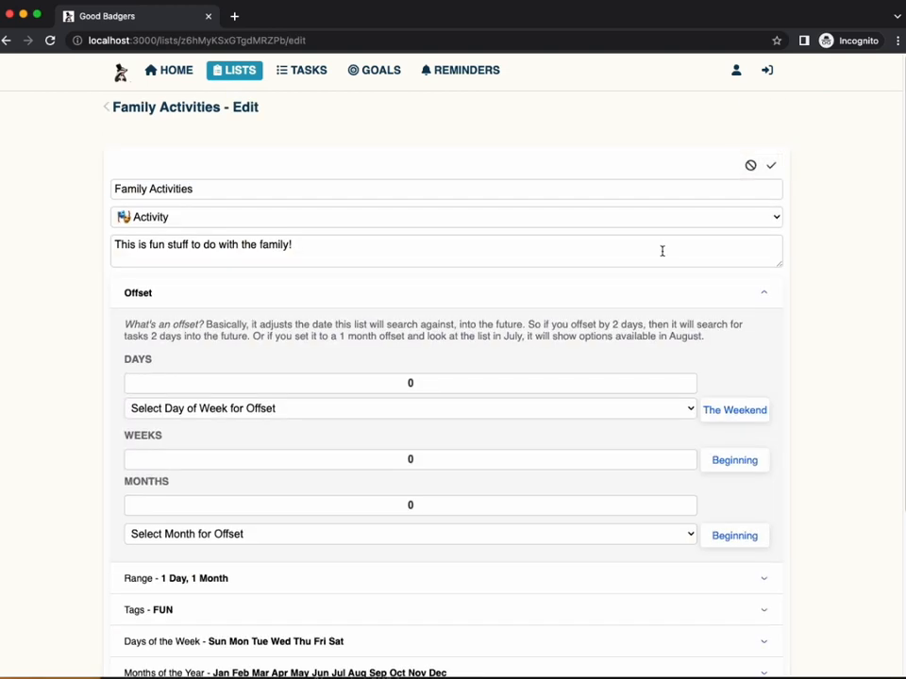
click(385, 383)
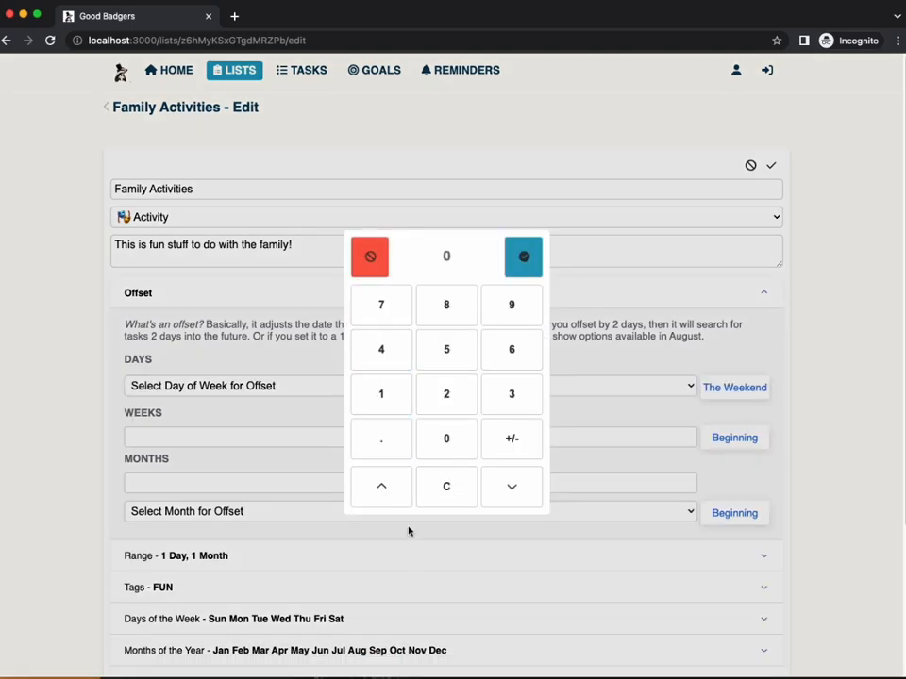
click(381, 485)
click(381, 485)
click(380, 485)
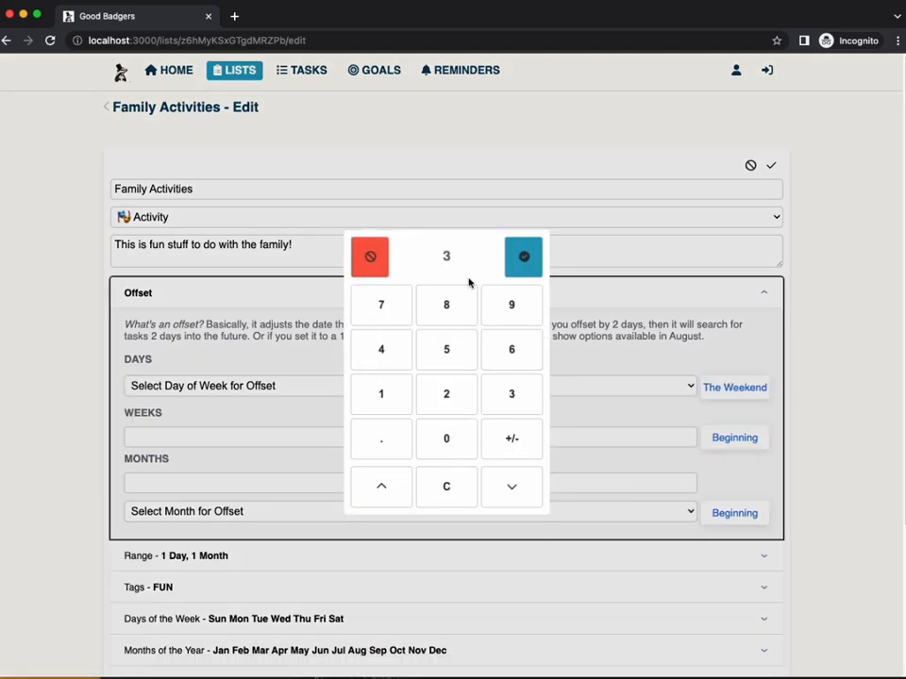
click(522, 256)
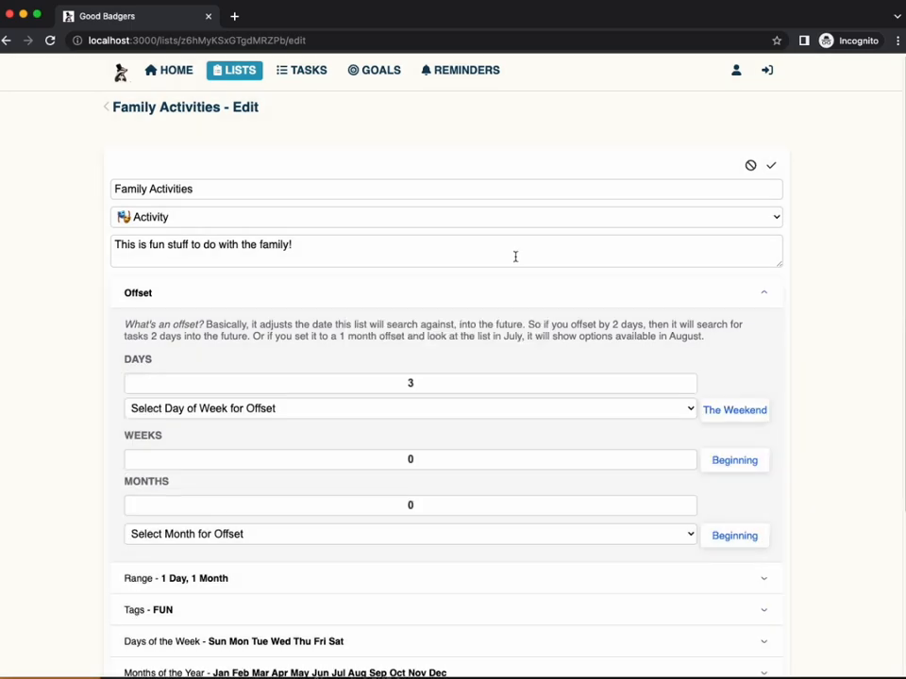
click(767, 167)
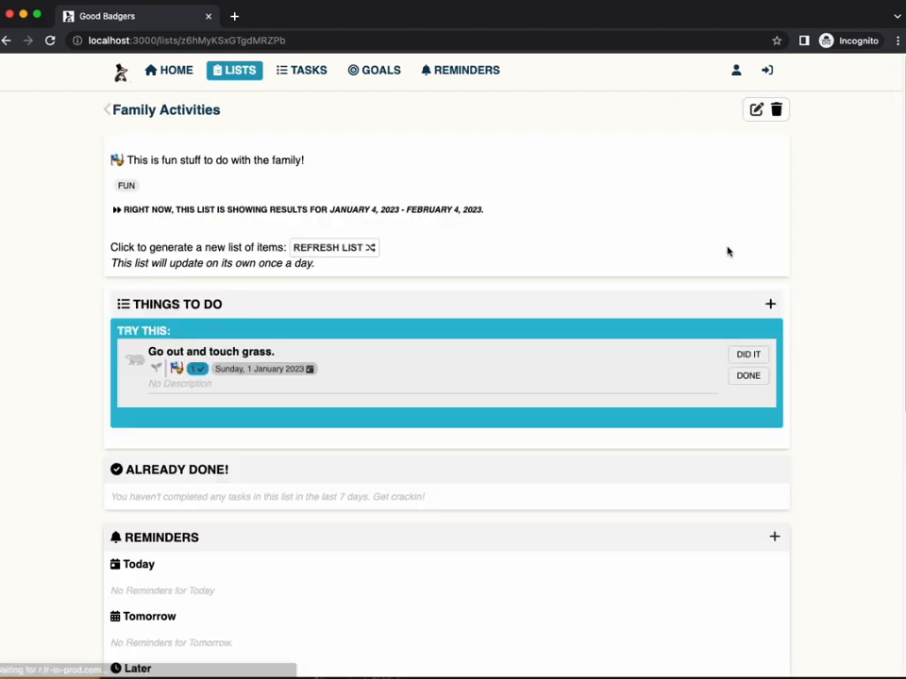
drag(351, 205, 115, 208)
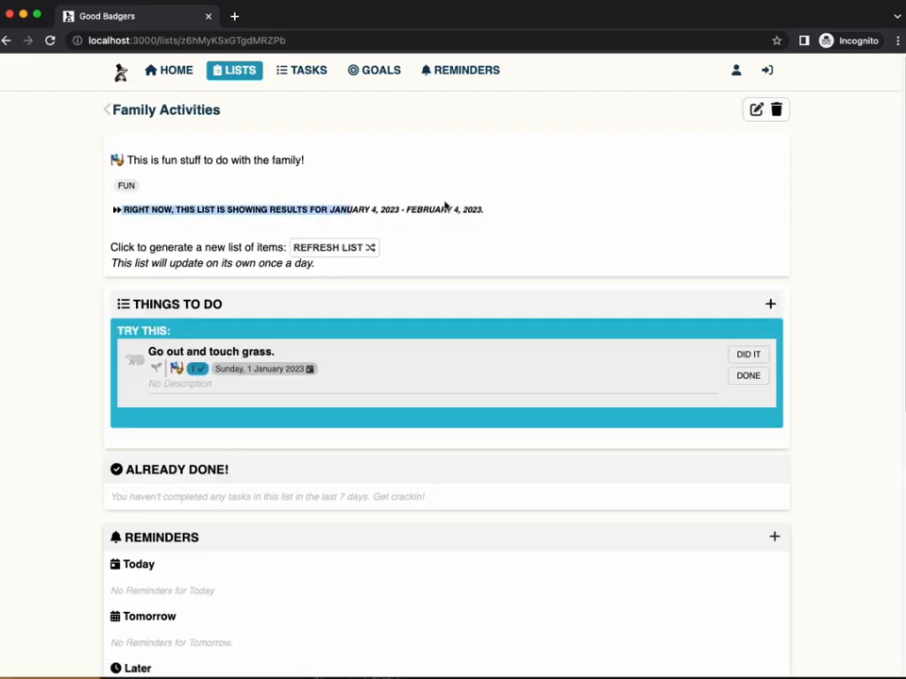
Step: Set the day-of-week offset of the Family Activities list to Next Monday and save the list
click(756, 109)
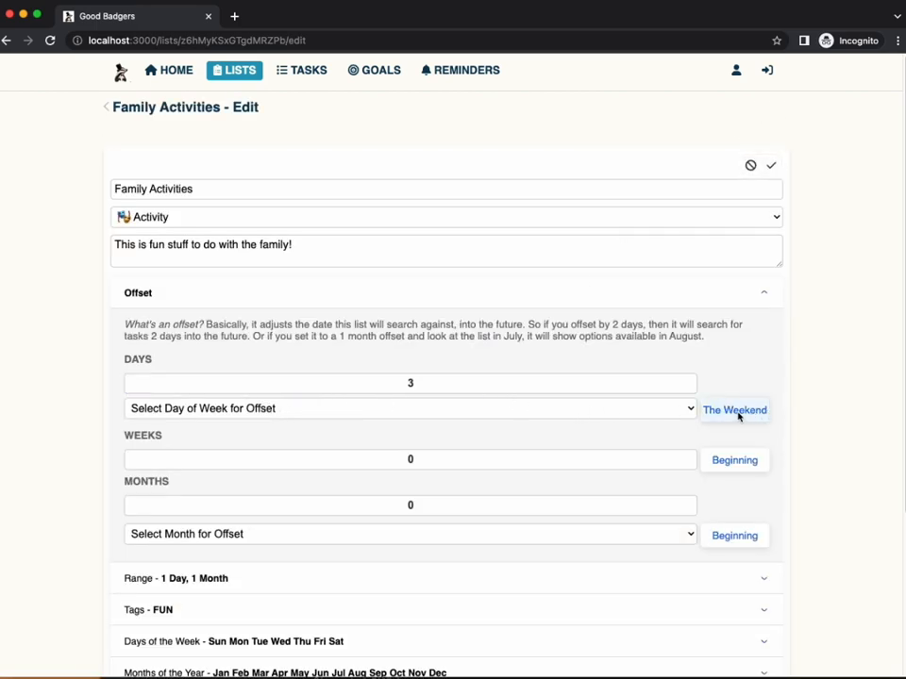
click(453, 415)
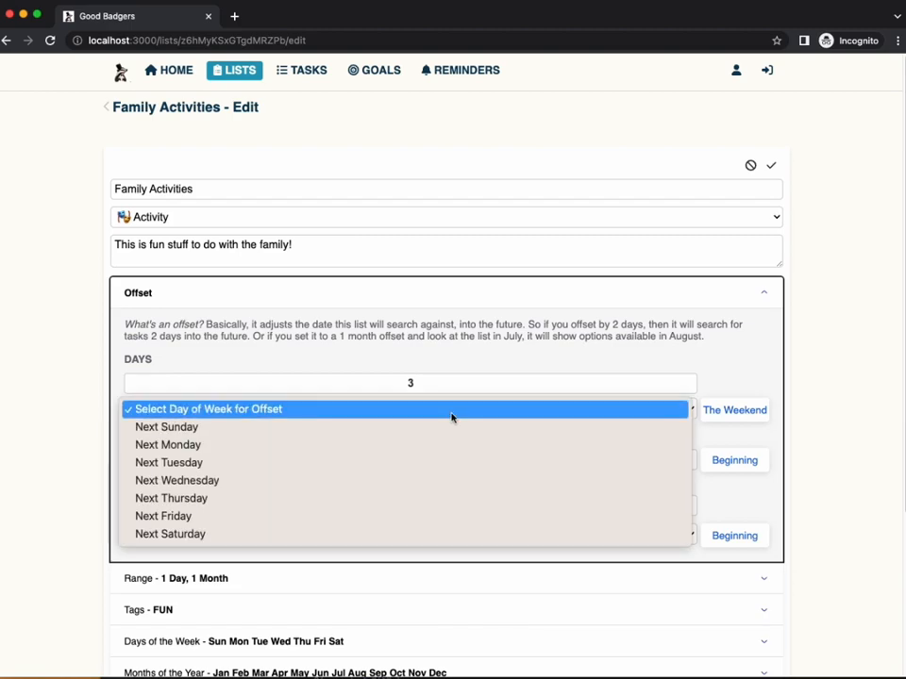
click(407, 443)
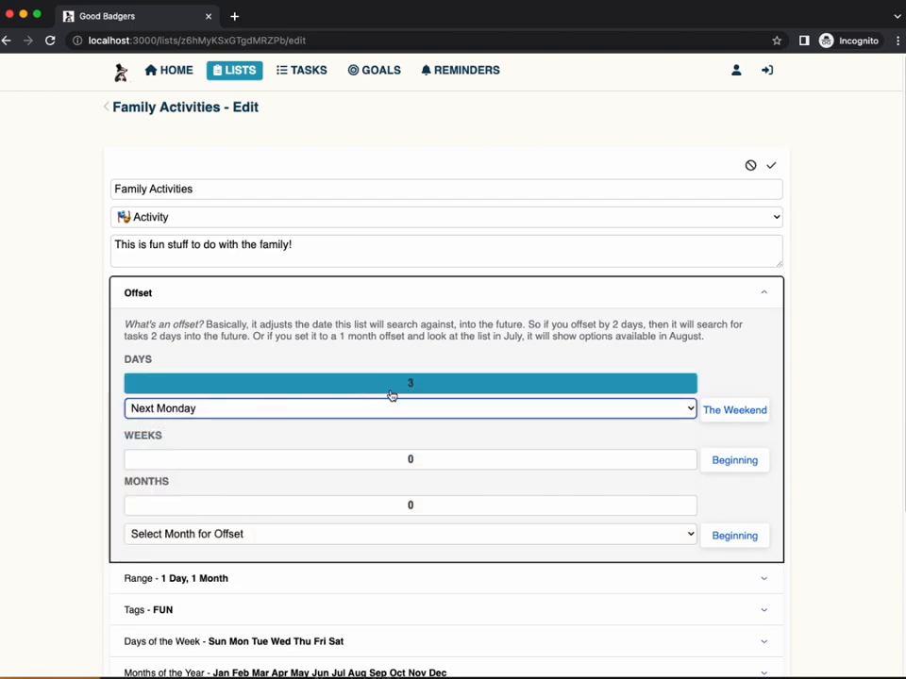
click(773, 167)
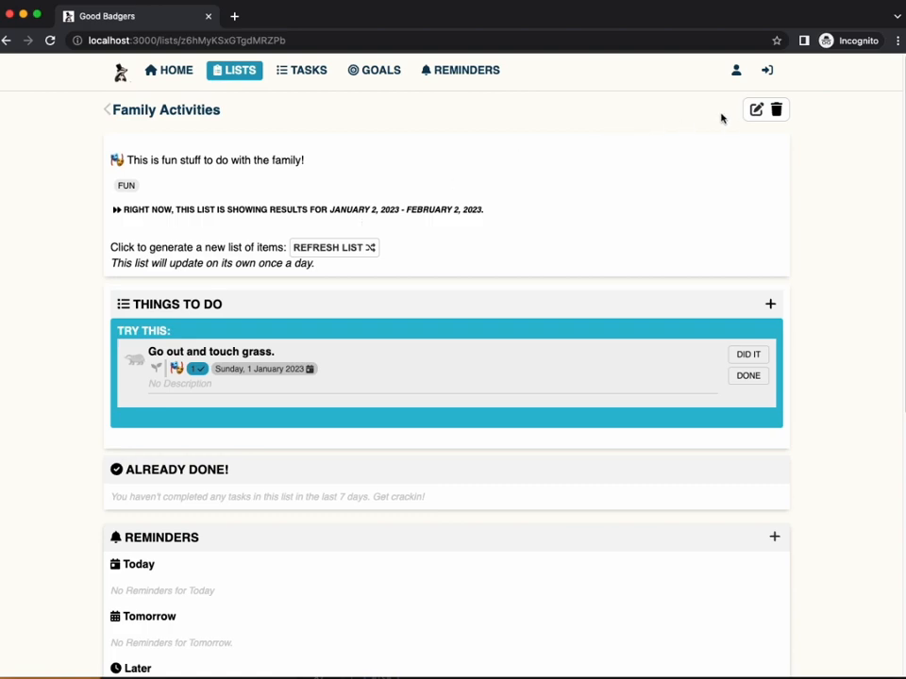
Step: Edit the Family Activities list again and turn on the Beginning option for the weeks offset, leaving The Weekend off
click(755, 109)
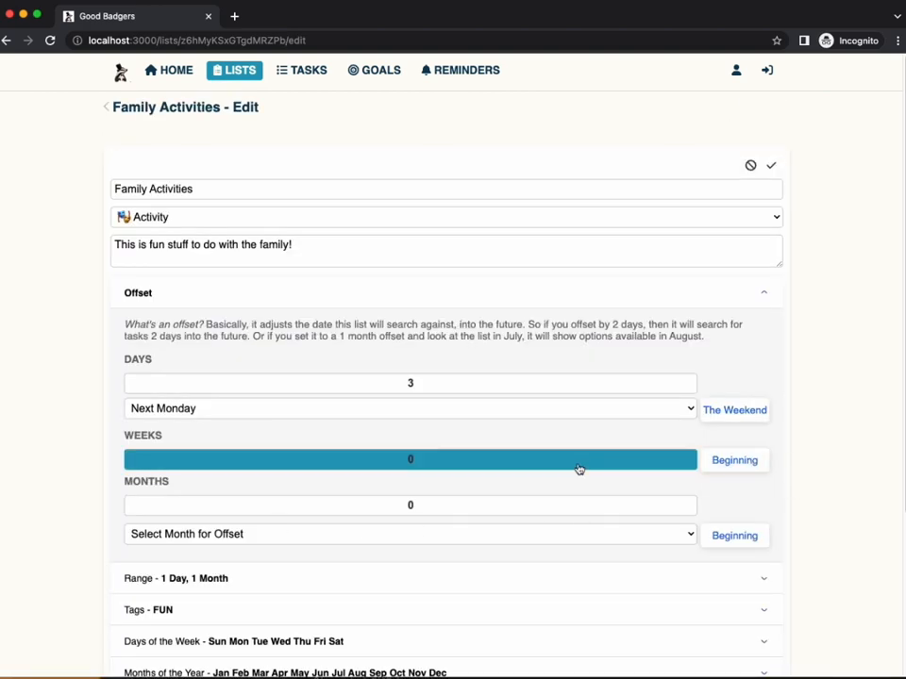
click(734, 463)
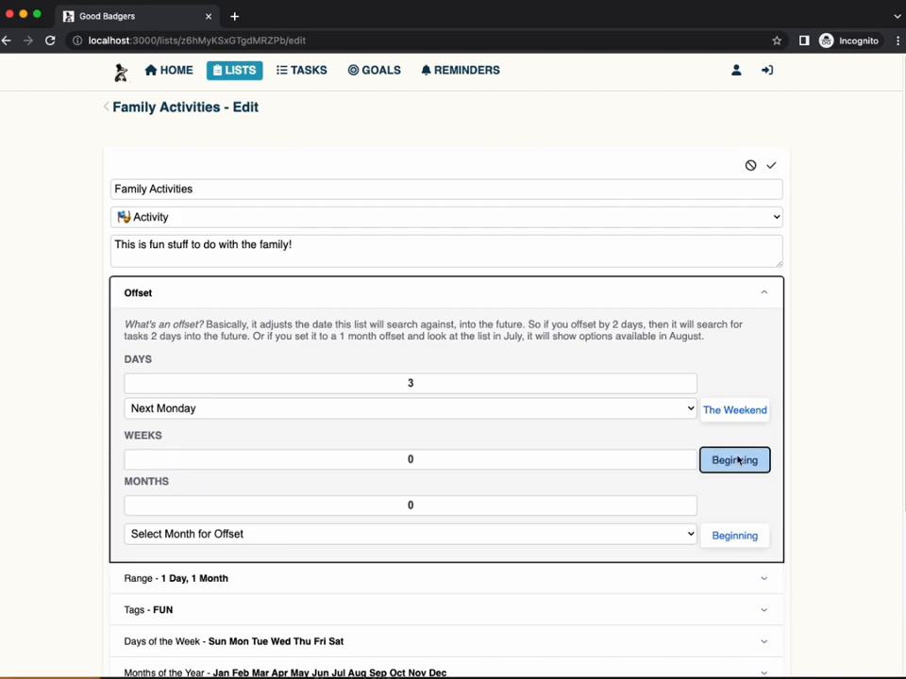
click(725, 417)
click(722, 458)
click(745, 419)
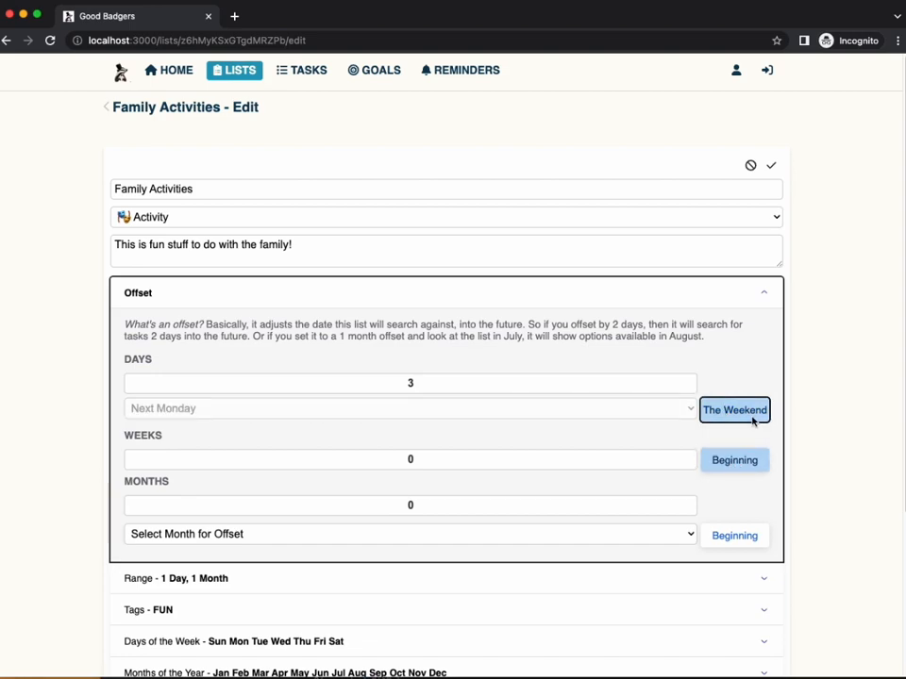
click(753, 417)
click(735, 469)
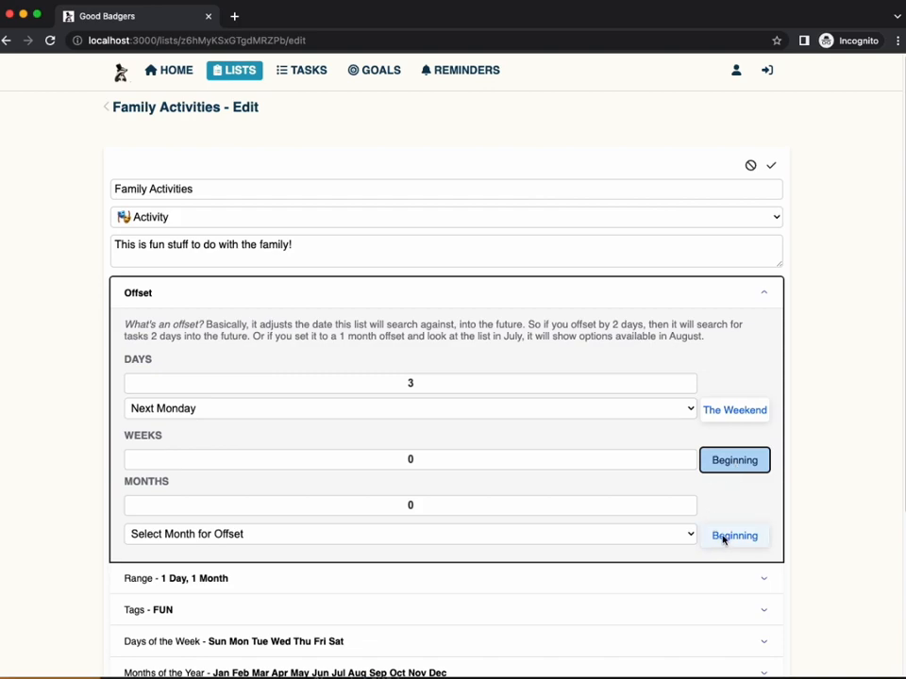
Step: Set the offset month to March, save the Family Activities list, and check the start date shown
click(485, 538)
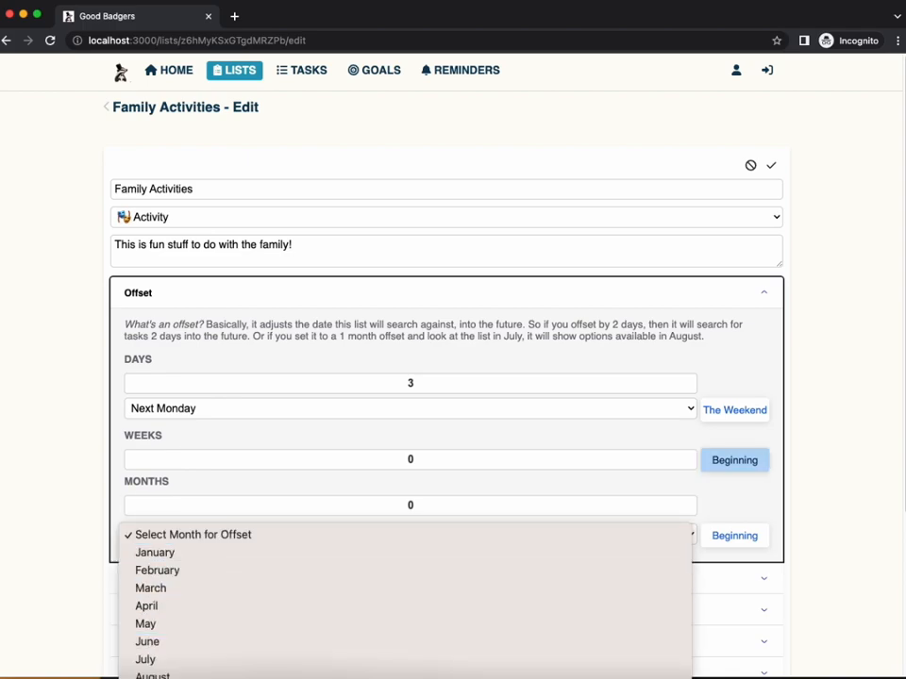
click(394, 591)
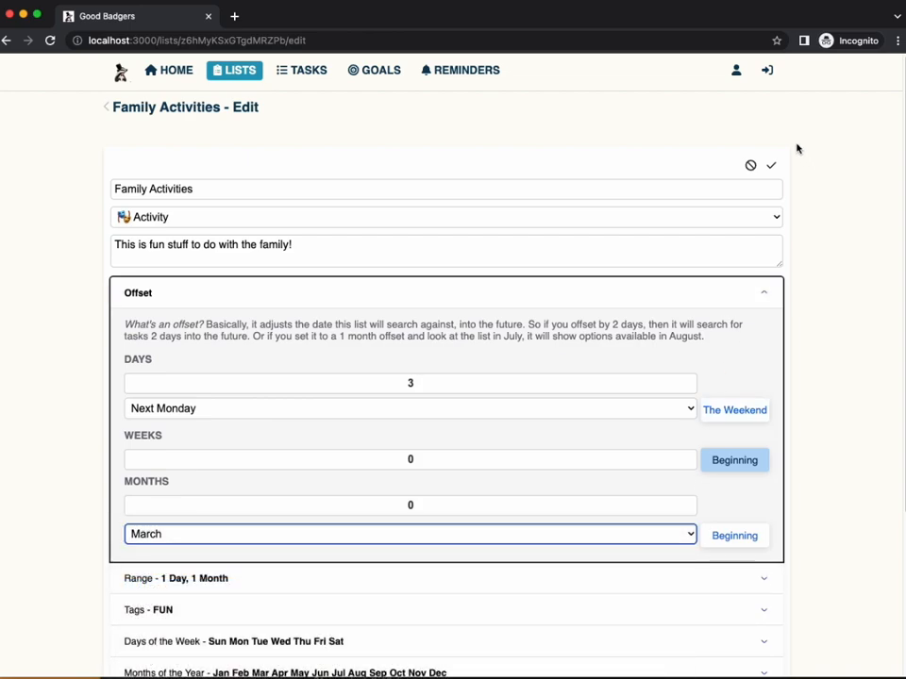
click(771, 165)
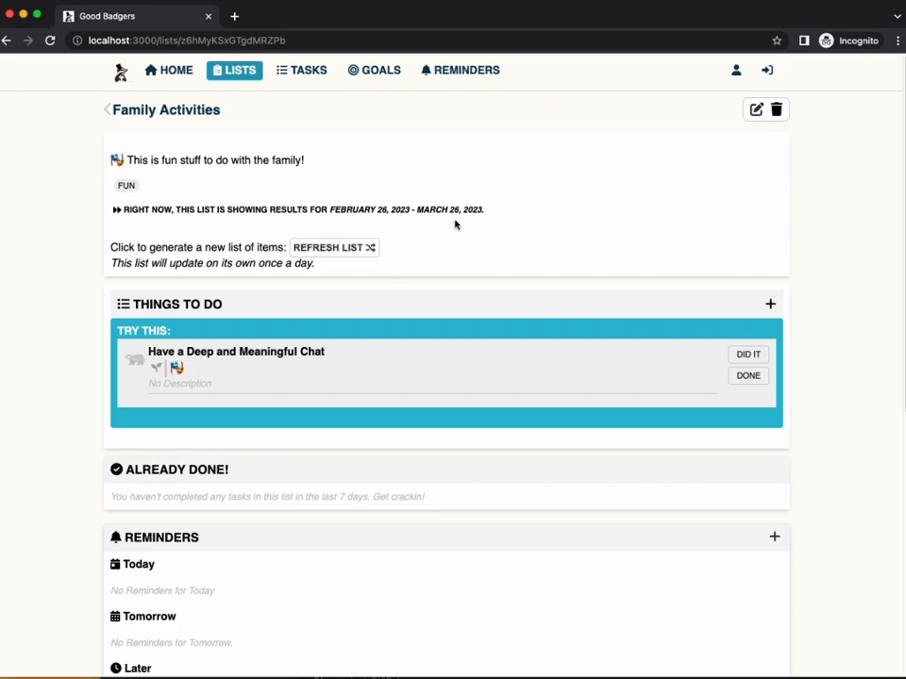
drag(353, 207, 388, 208)
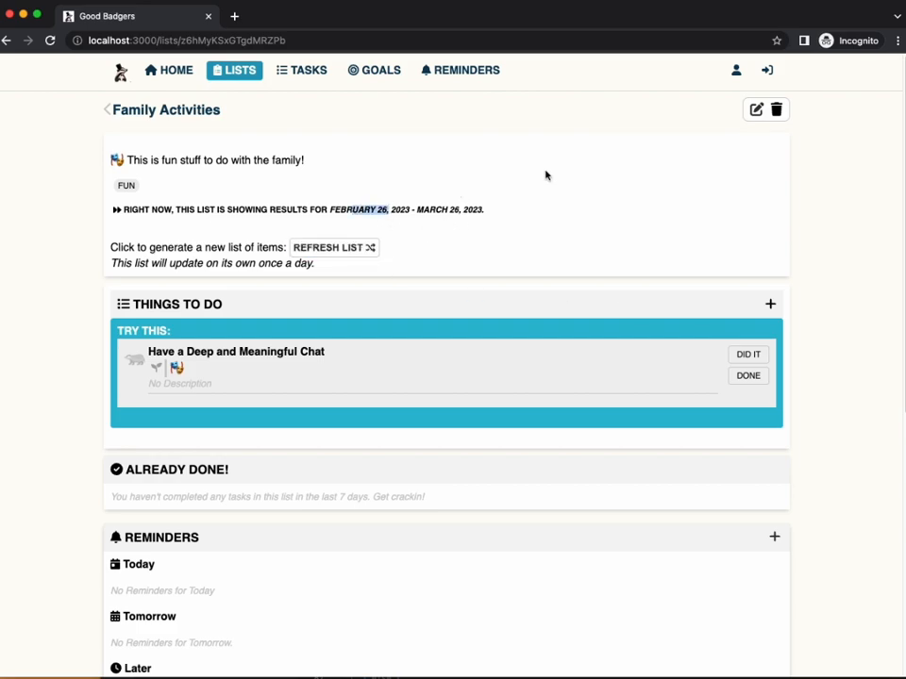
Step: Change the offset month of the Family Activities list to April and save the list
click(755, 109)
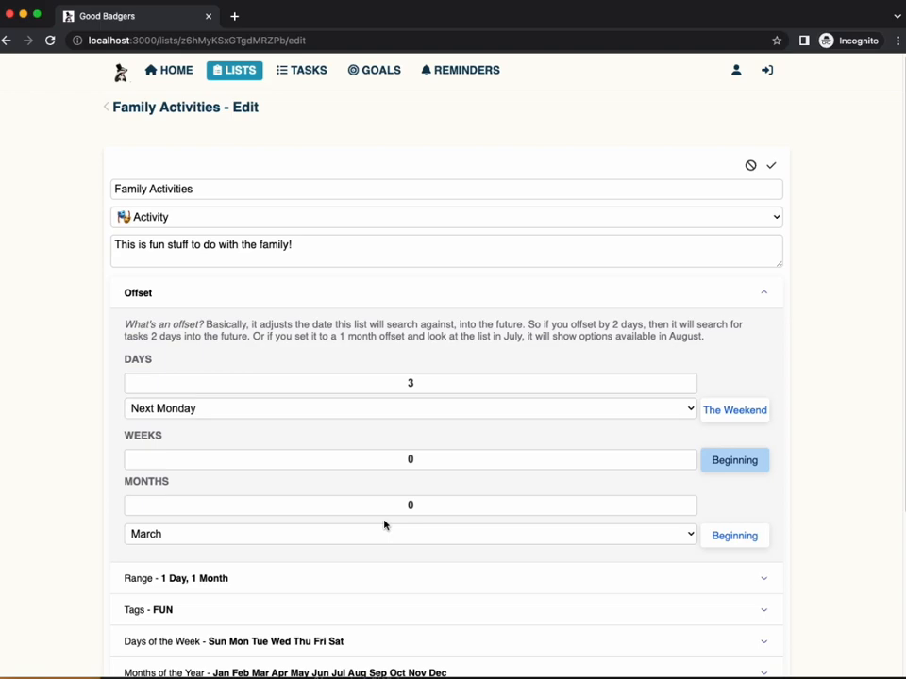
click(384, 531)
click(406, 552)
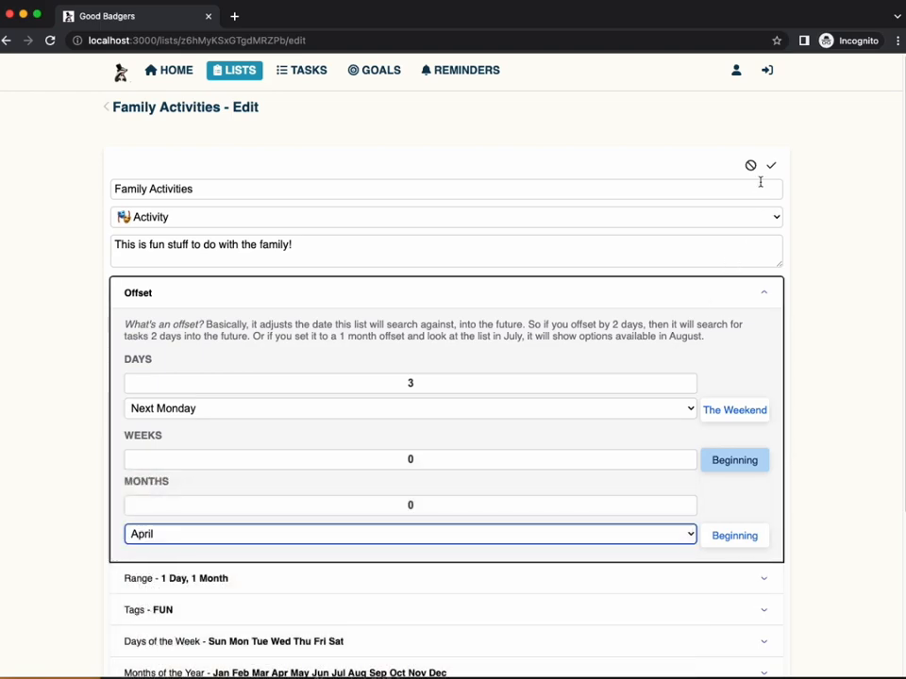
click(771, 165)
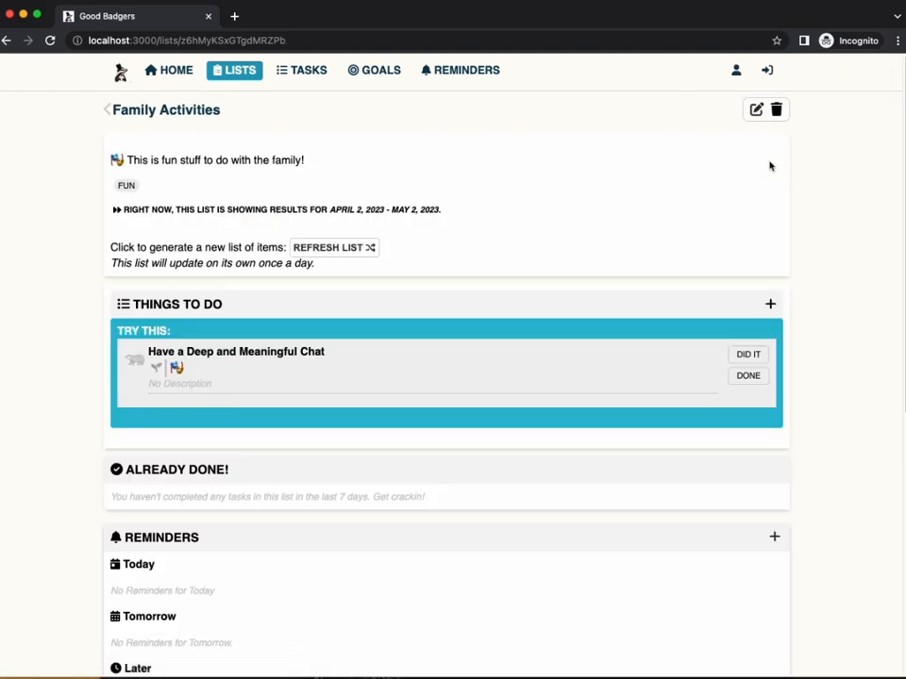
Step: Edit the Family Activities list, set its offset month to March, and clear its day-of-week offset
click(756, 109)
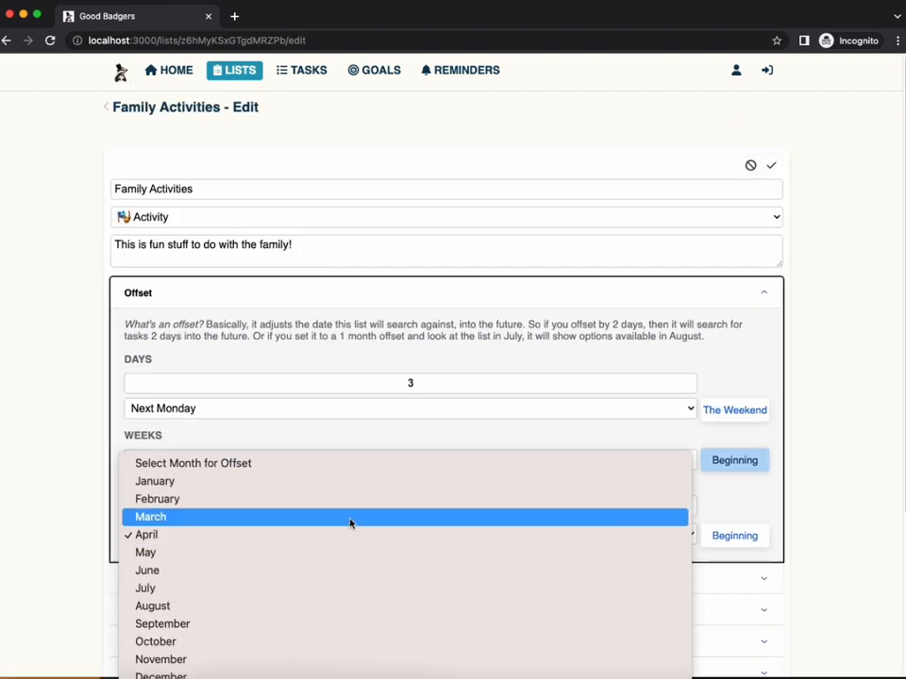
click(350, 518)
click(459, 382)
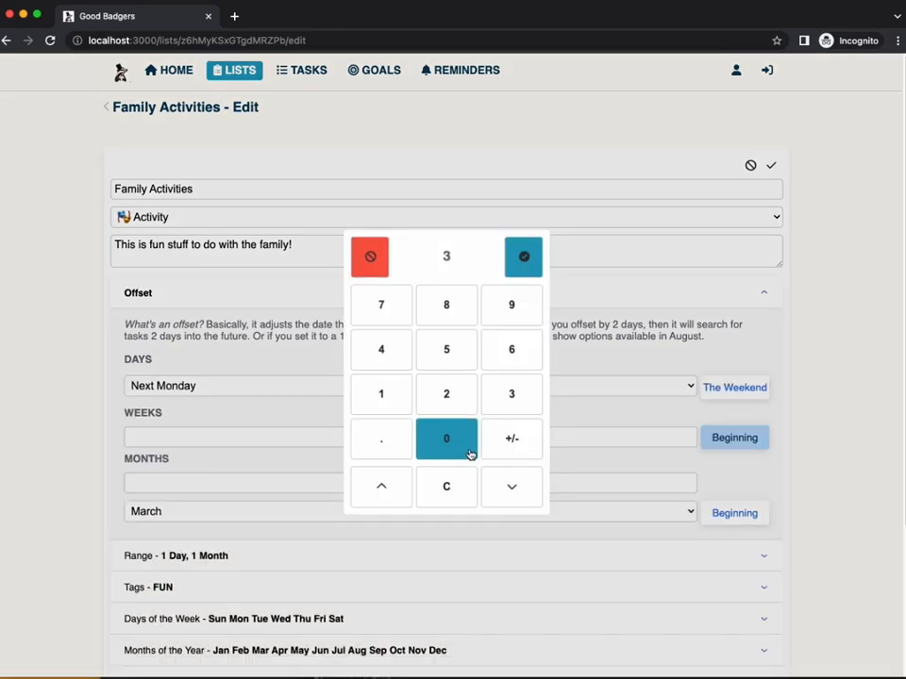
click(592, 285)
click(275, 416)
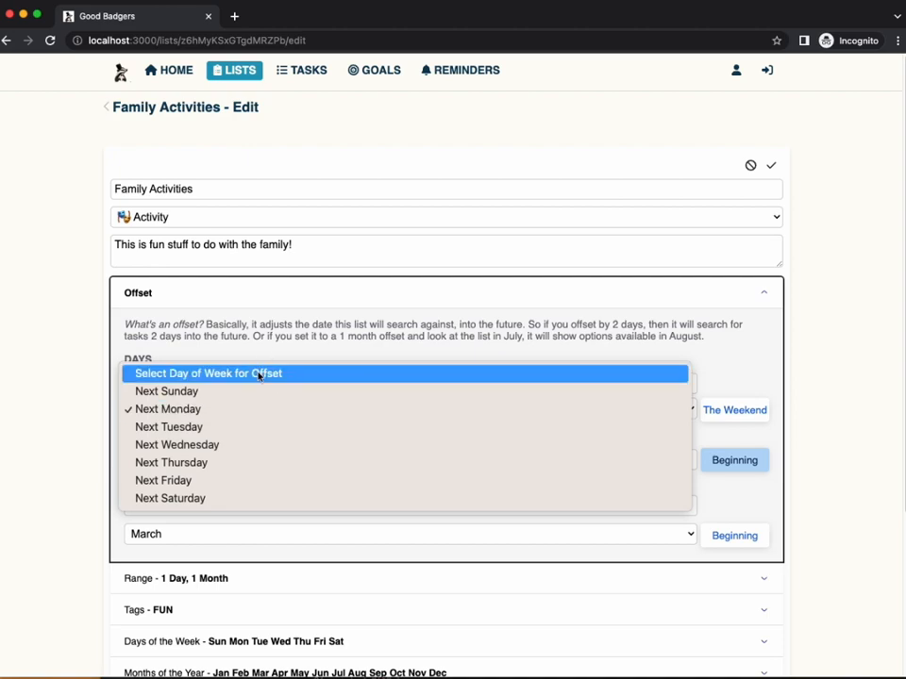
click(261, 373)
Step: Set the days offset of the Family Activities list to 1 and save the list
click(415, 386)
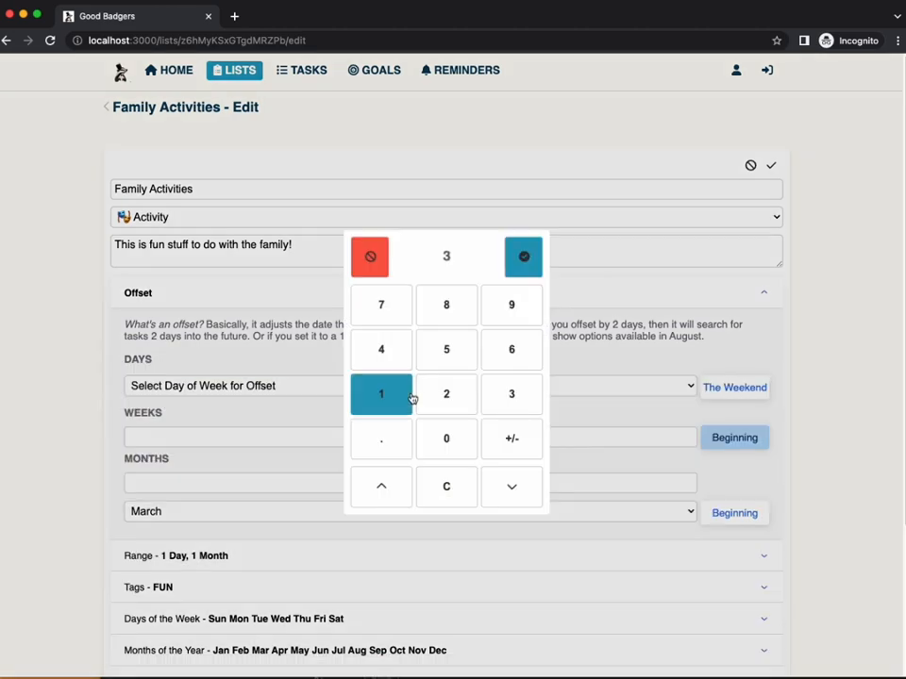
click(483, 491)
click(483, 491)
click(523, 256)
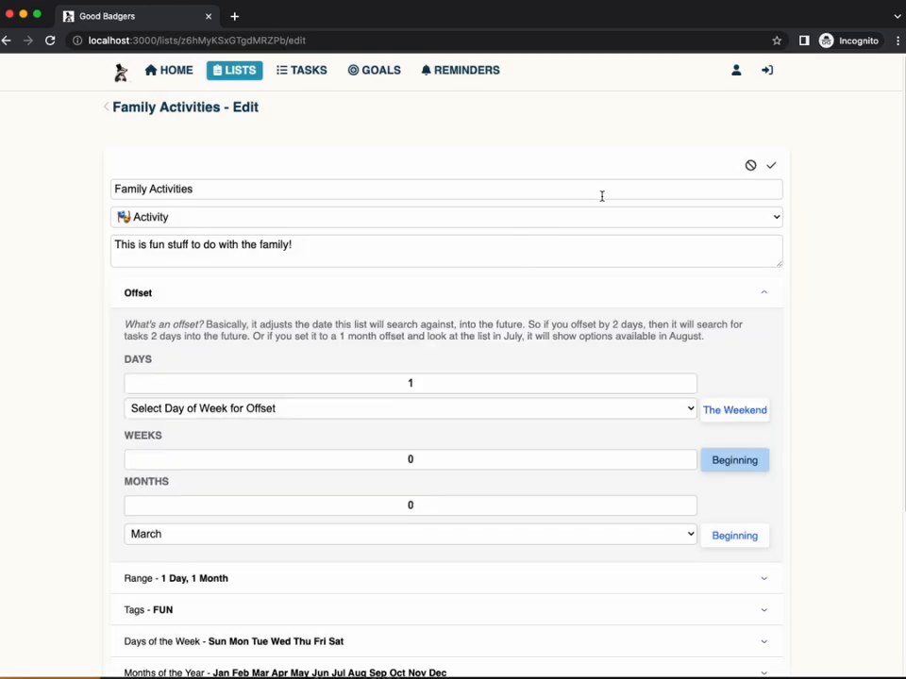
click(770, 167)
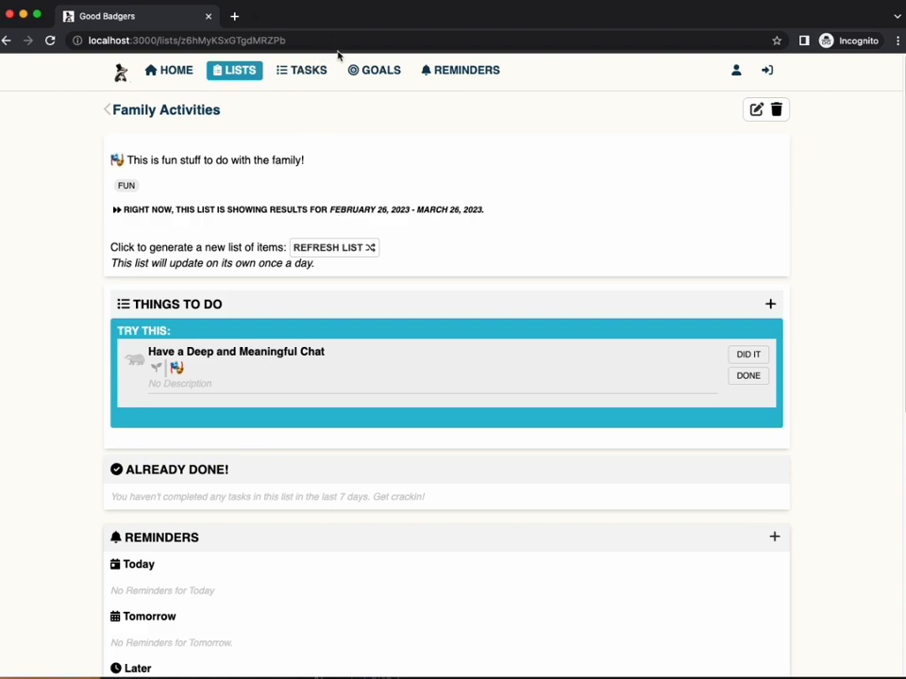
Step: Return to the overview of all lists and start a new list named Productivity
click(218, 72)
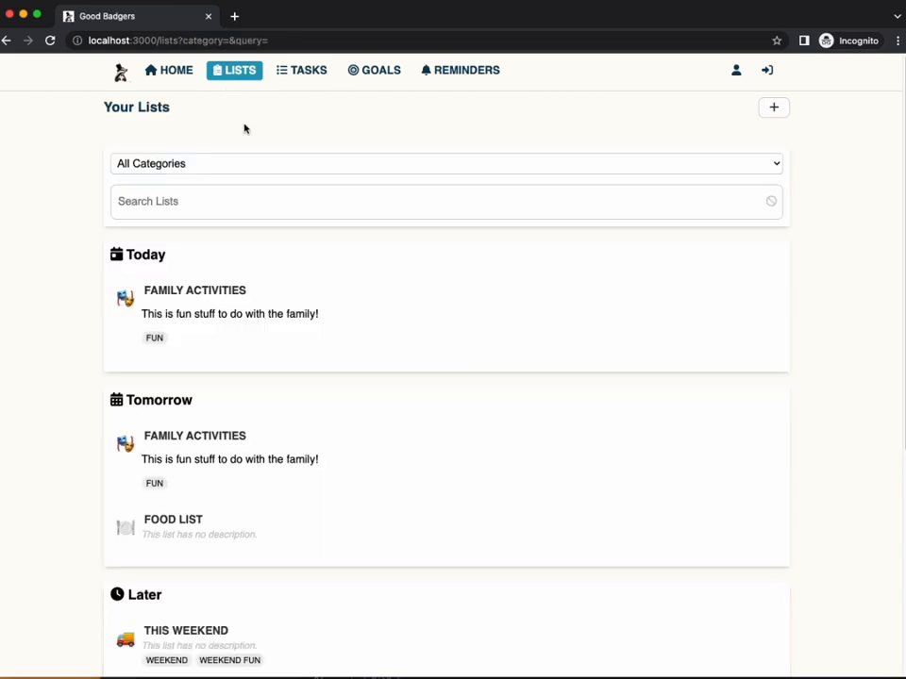
click(774, 107)
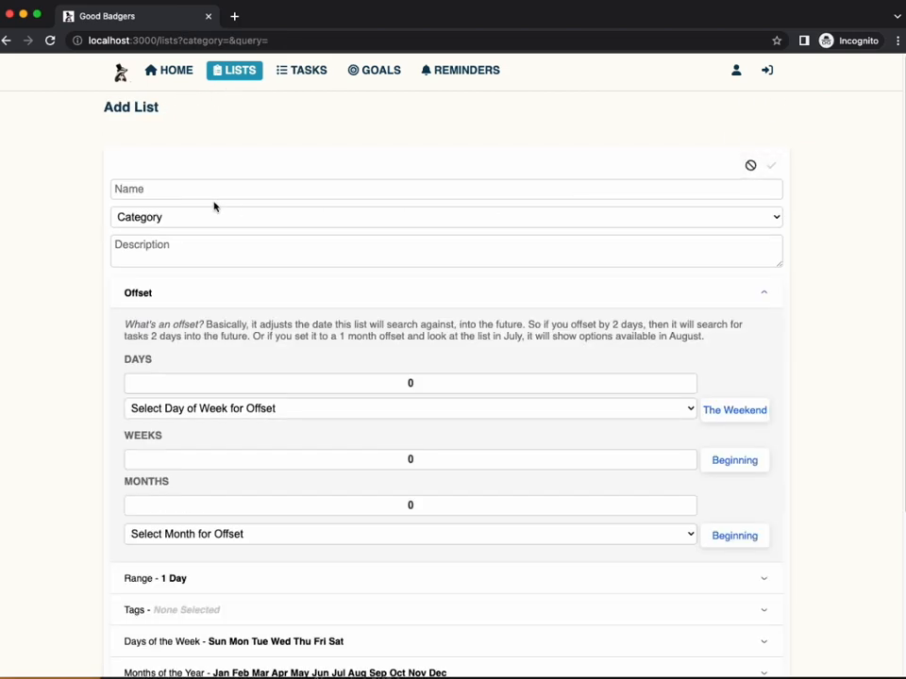
click(208, 192)
text(Fun)
key(BackSpace)
key(BackSpace)
key(BackSpace)
key(BackSpace)
text(Productivity)
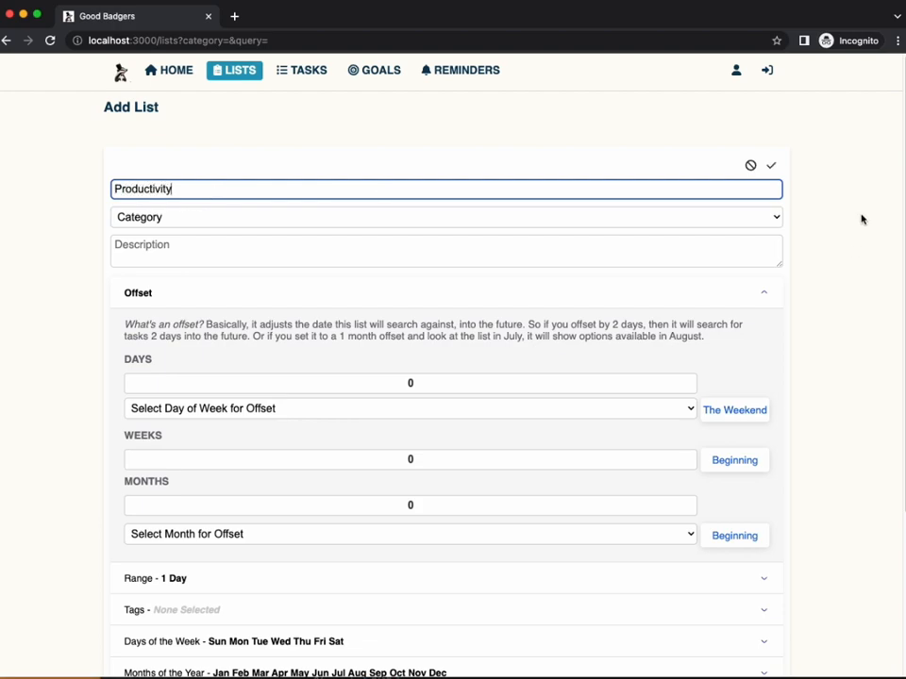
Step: Review the Productivity list's days of the week and months of the year settings, and turn off Highlight for its results
click(121, 301)
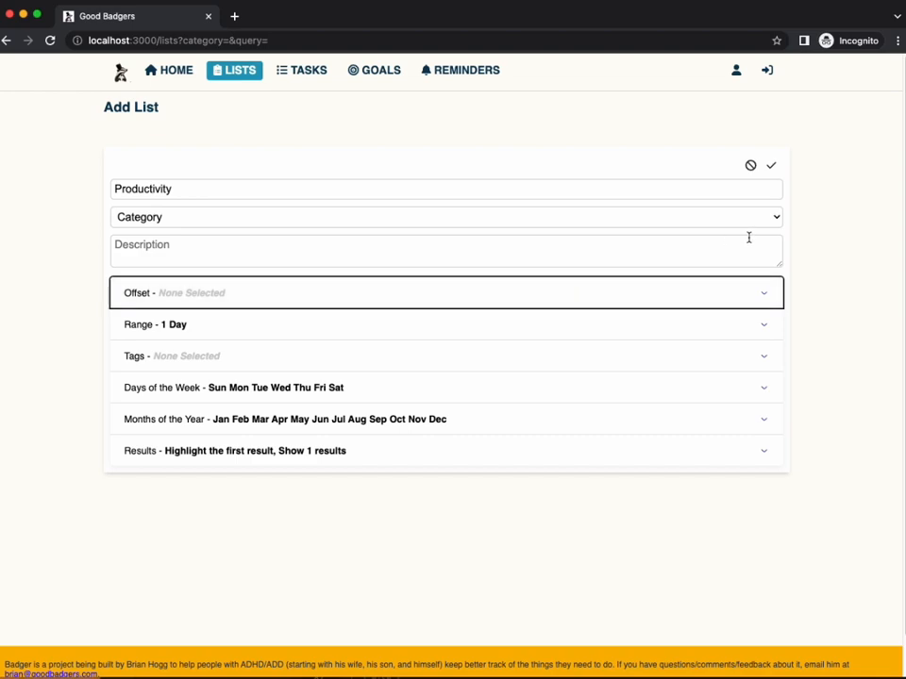
click(297, 398)
click(273, 464)
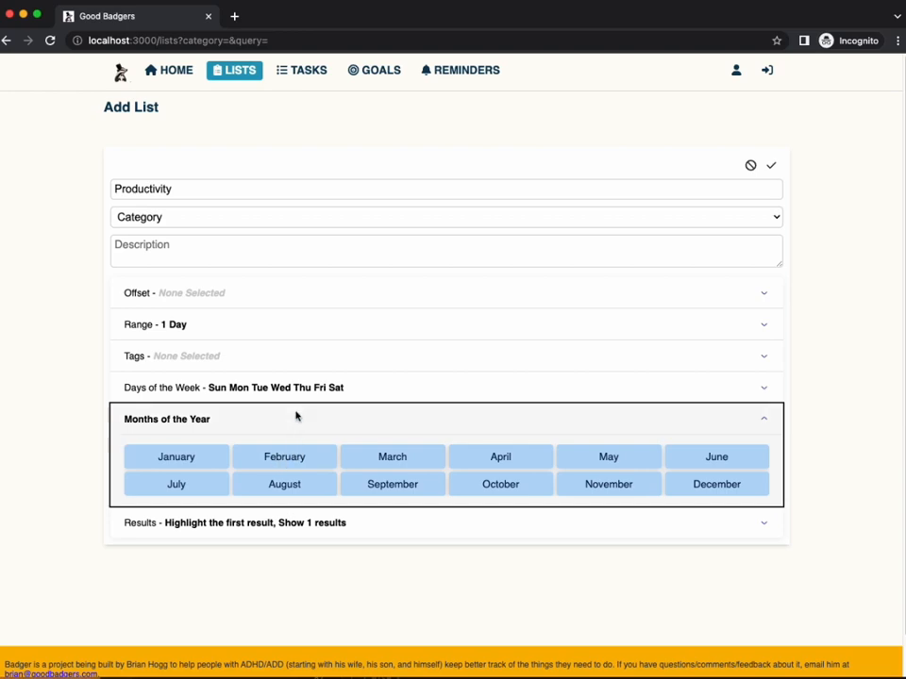
click(274, 387)
click(263, 497)
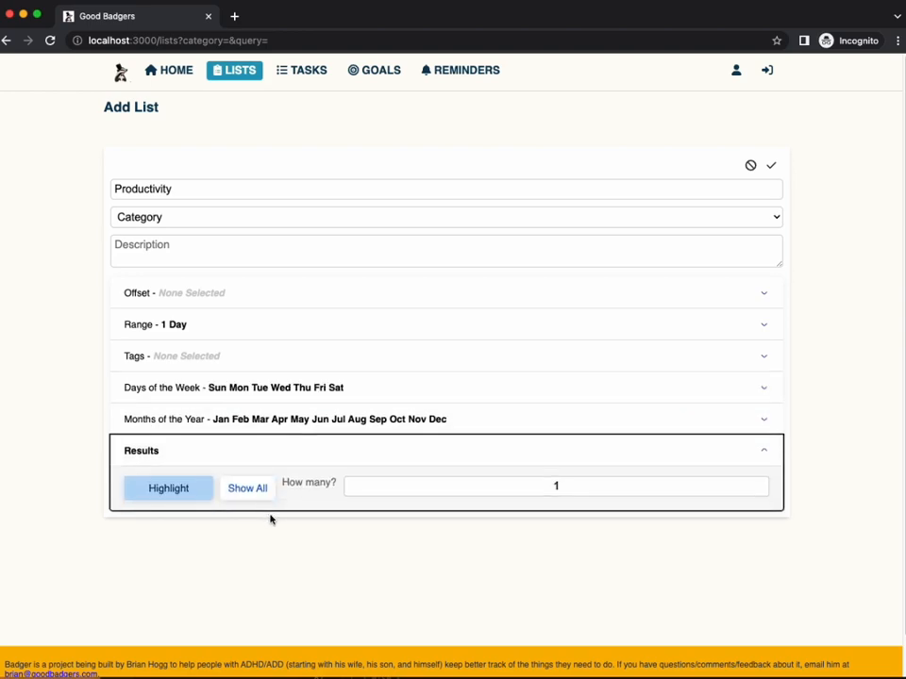
click(147, 492)
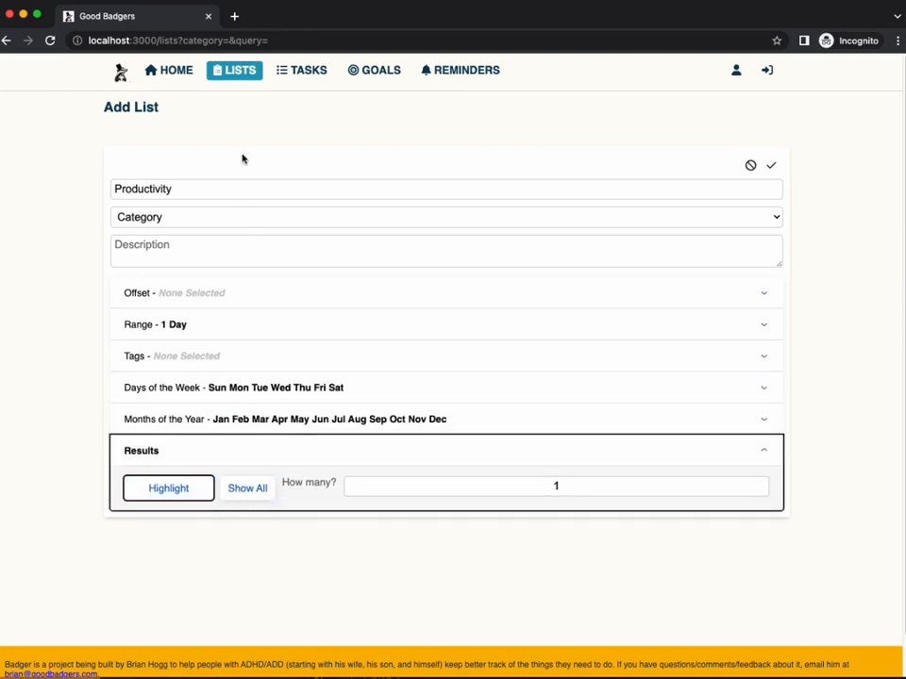
Step: Discard the unsaved Productivity list, and turn off Highlight for the Family Activities list's results, saving that list
click(239, 80)
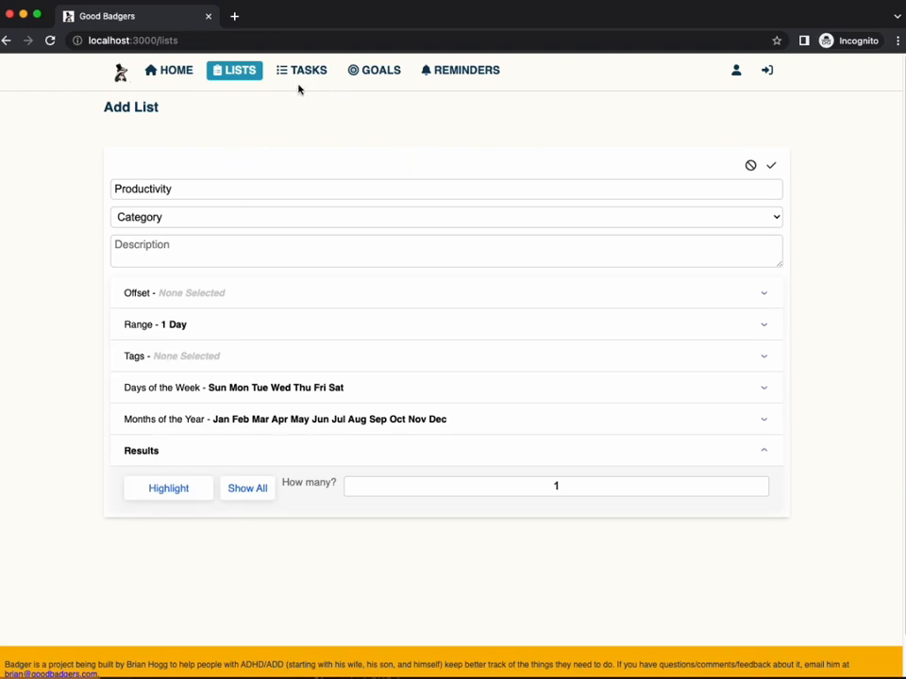
click(750, 166)
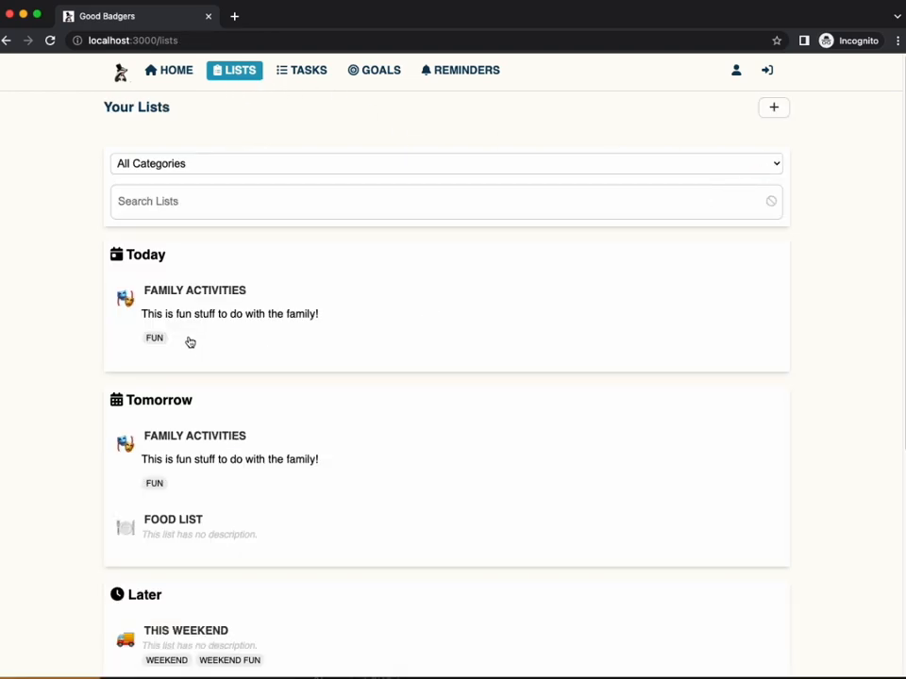
click(193, 296)
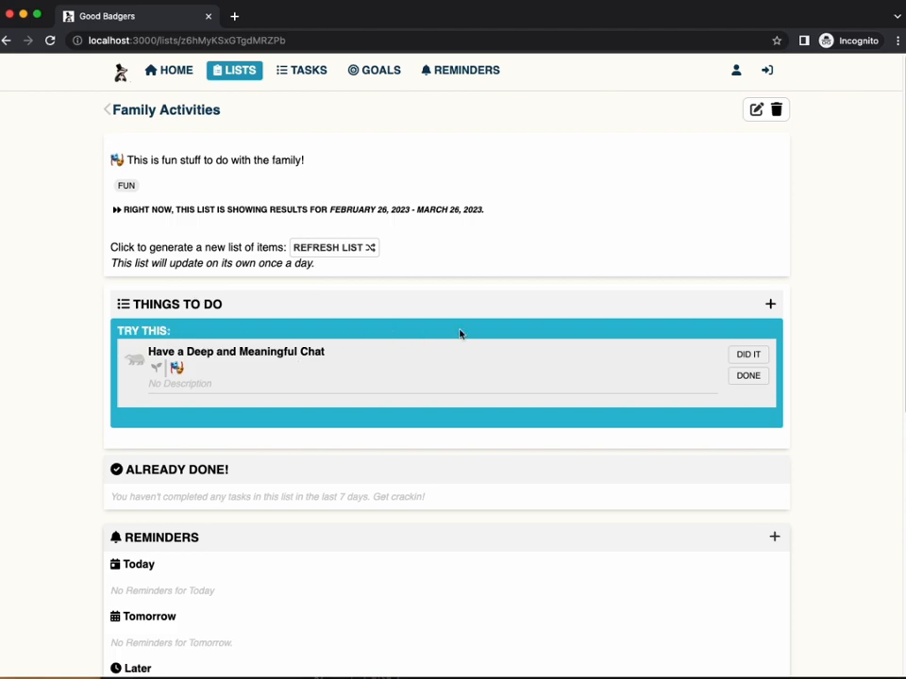
click(757, 111)
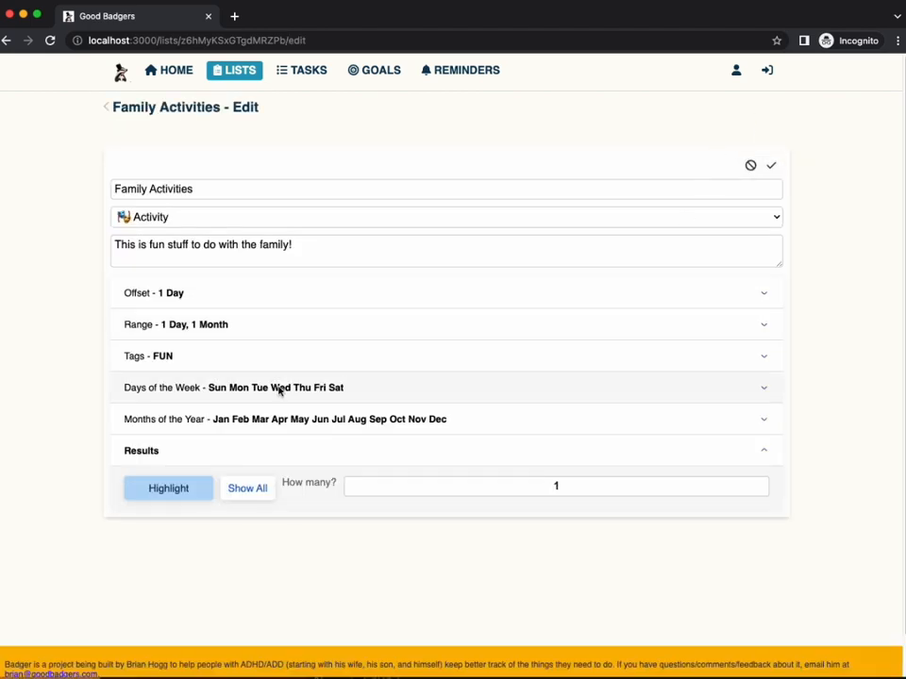
click(178, 490)
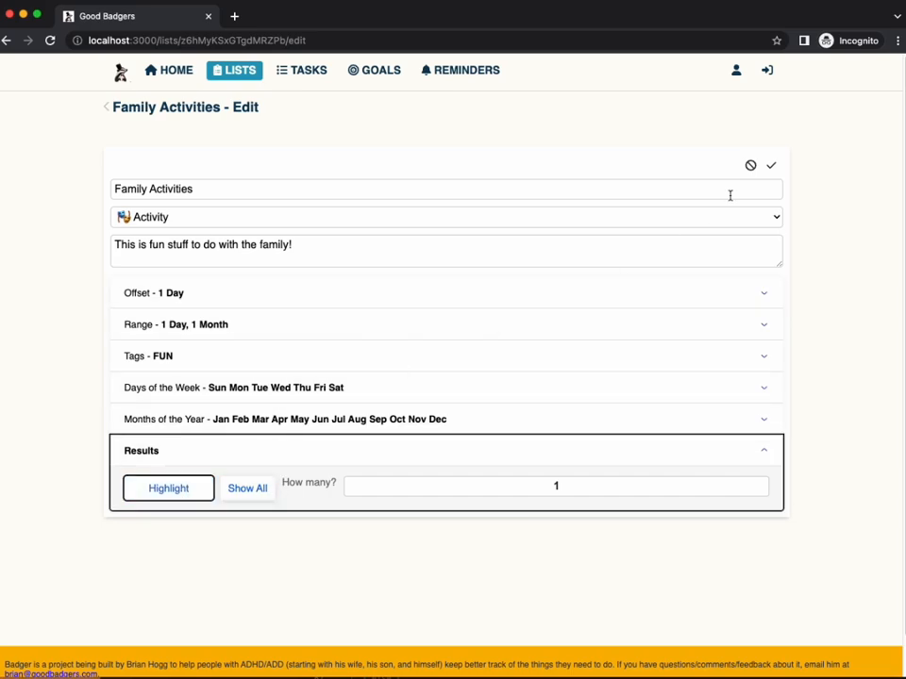
click(768, 166)
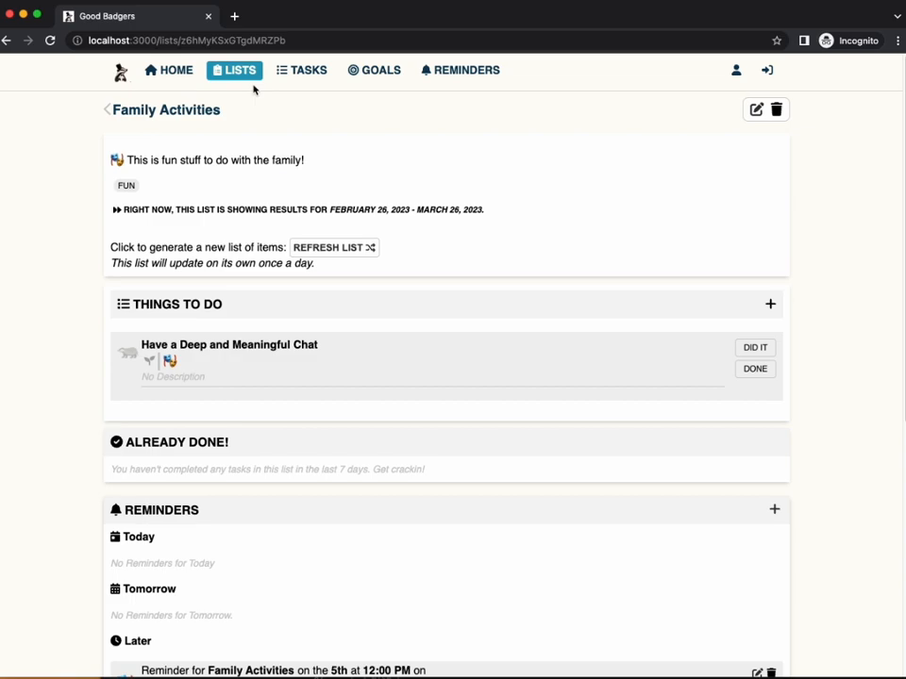
Step: Set the Family Activities list to show 2 results, save it, and refresh its suggested items
click(755, 111)
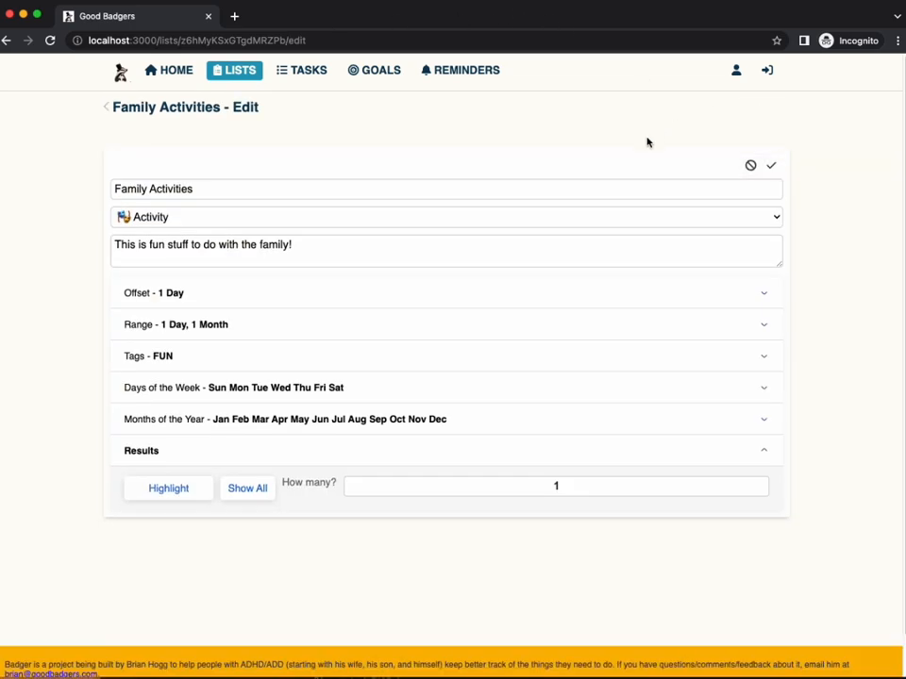
click(451, 487)
click(381, 486)
click(524, 257)
click(128, 494)
click(772, 166)
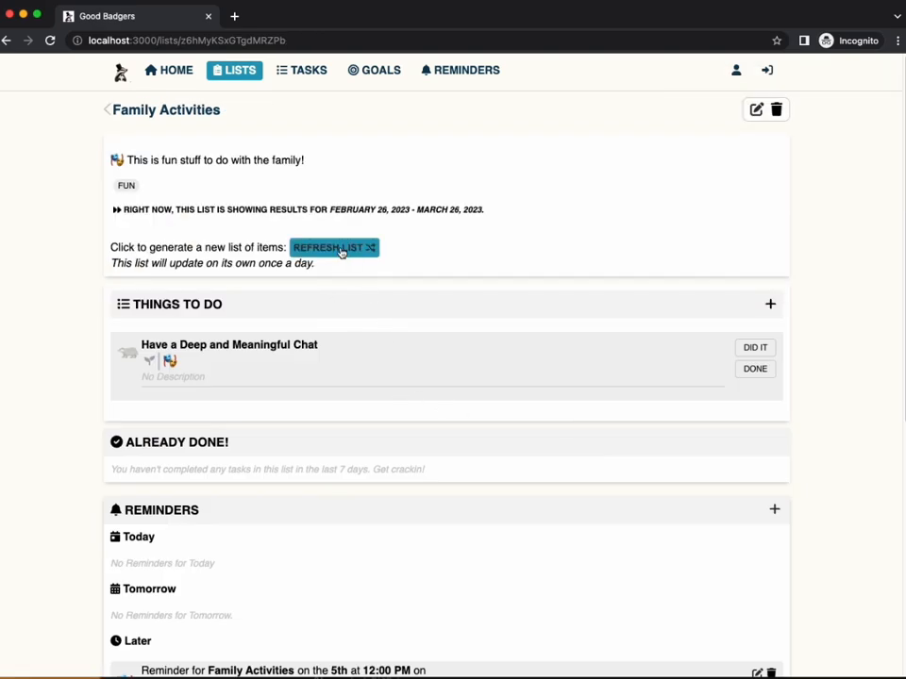
click(321, 253)
click(321, 253)
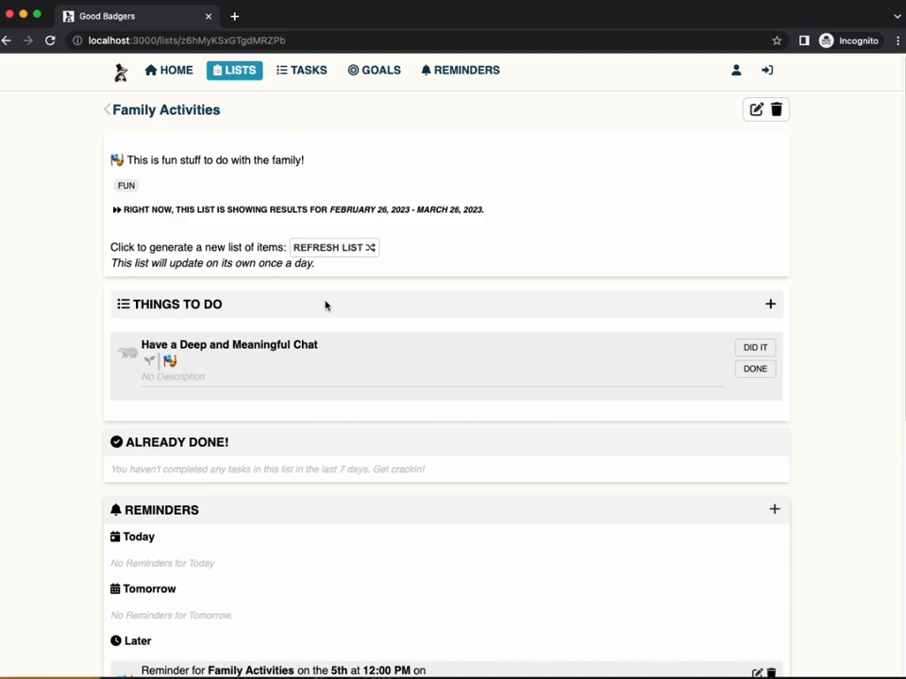
Step: Reduce the Family Activities list's range to 1 day only, clear its offset month, and save the list
click(756, 109)
click(228, 327)
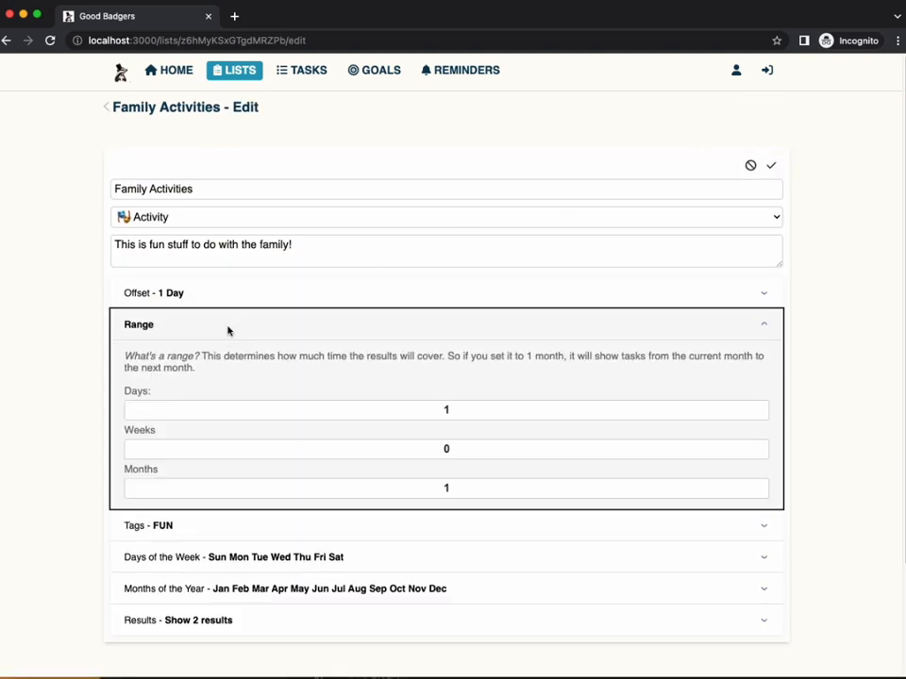
click(310, 485)
click(511, 486)
click(527, 265)
click(344, 296)
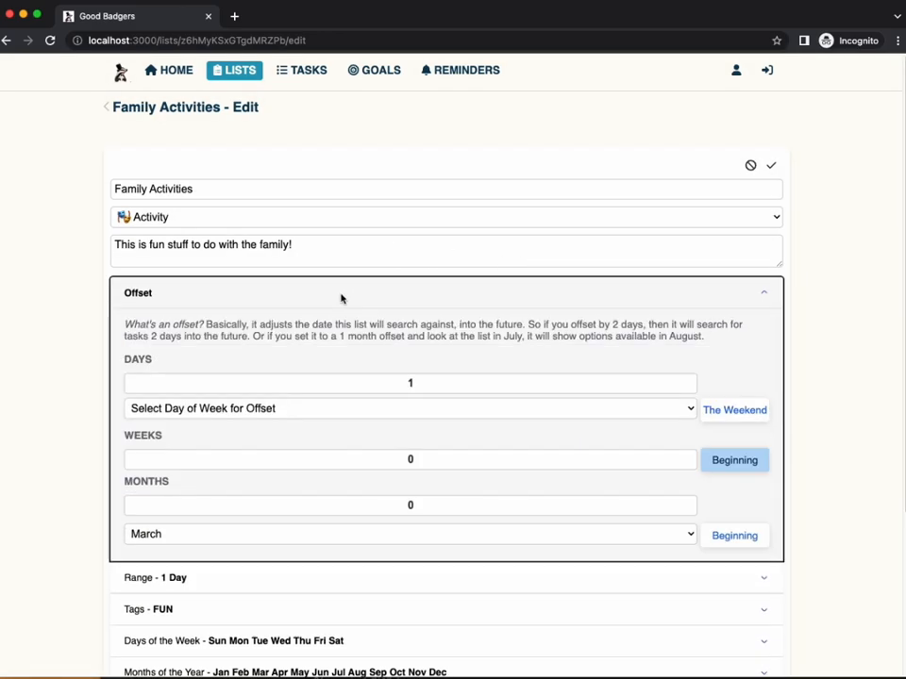
click(277, 529)
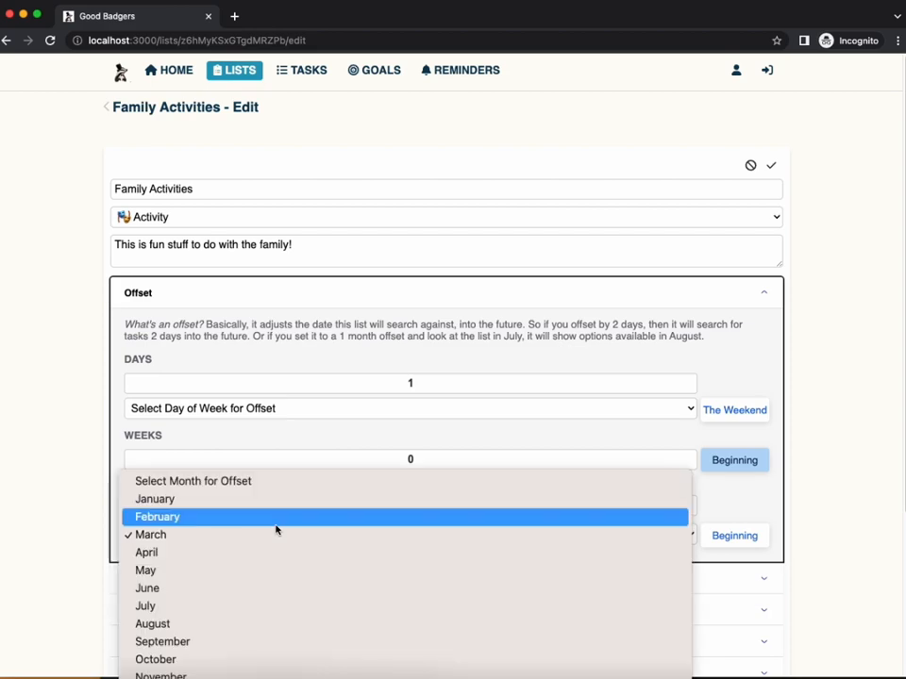
click(279, 491)
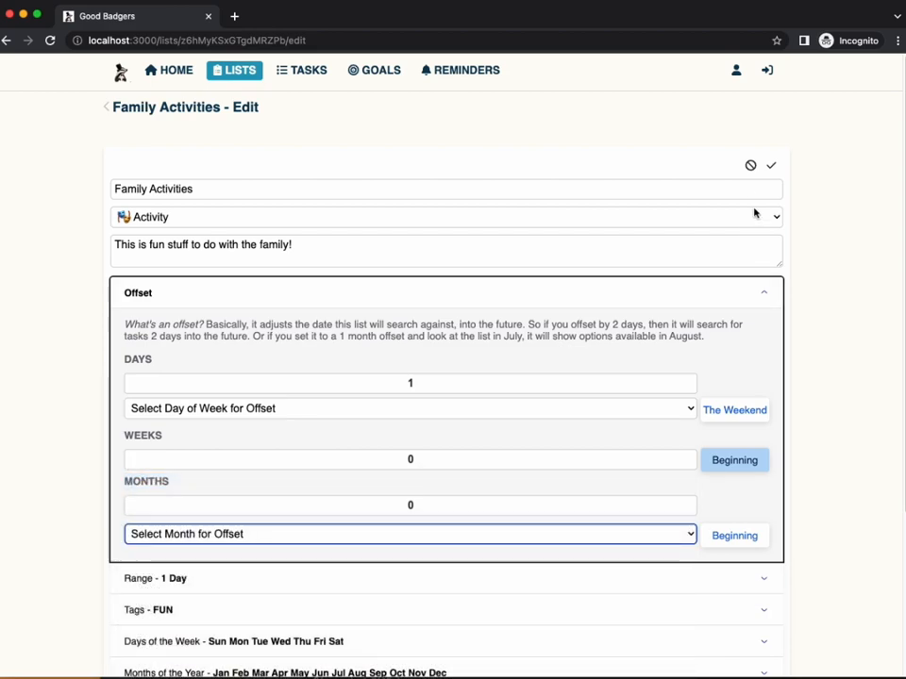
click(772, 168)
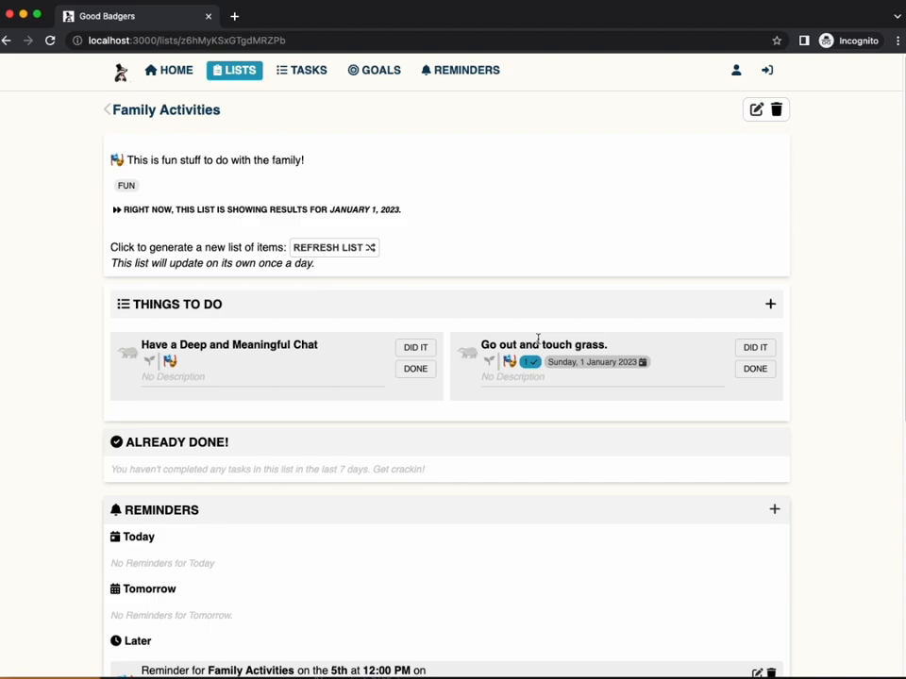
Step: Set the Family Activities list's results to Show All and save the list
click(755, 110)
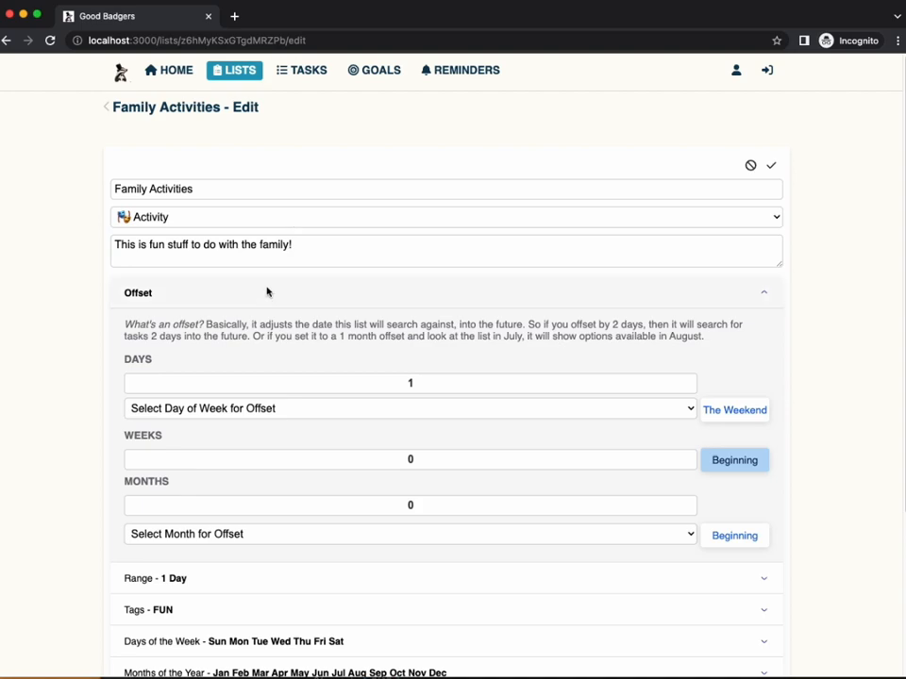
click(117, 298)
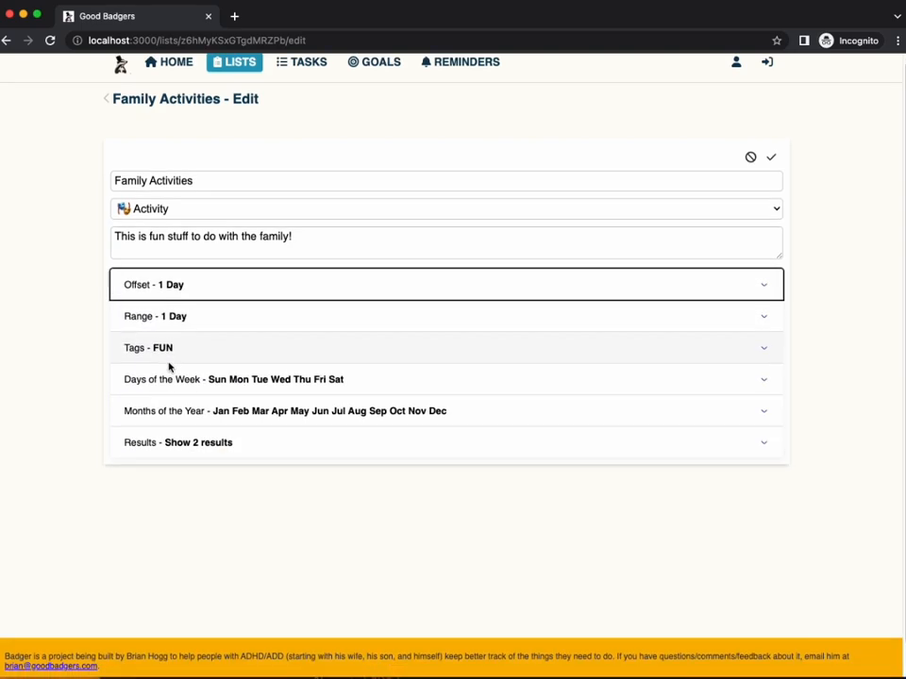
scroll(179, 387, down, 1)
click(199, 410)
click(250, 448)
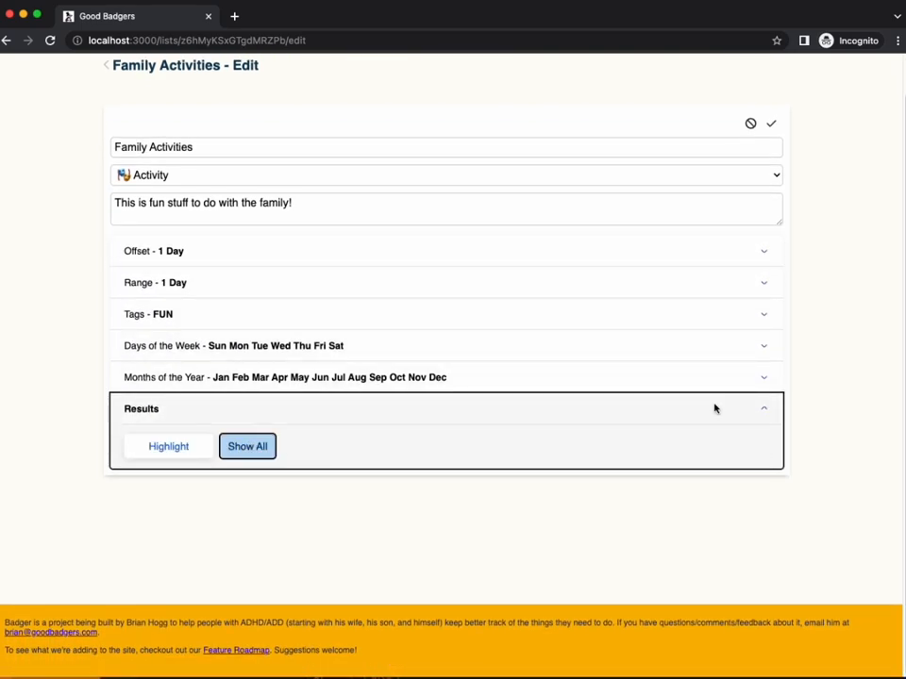
click(771, 124)
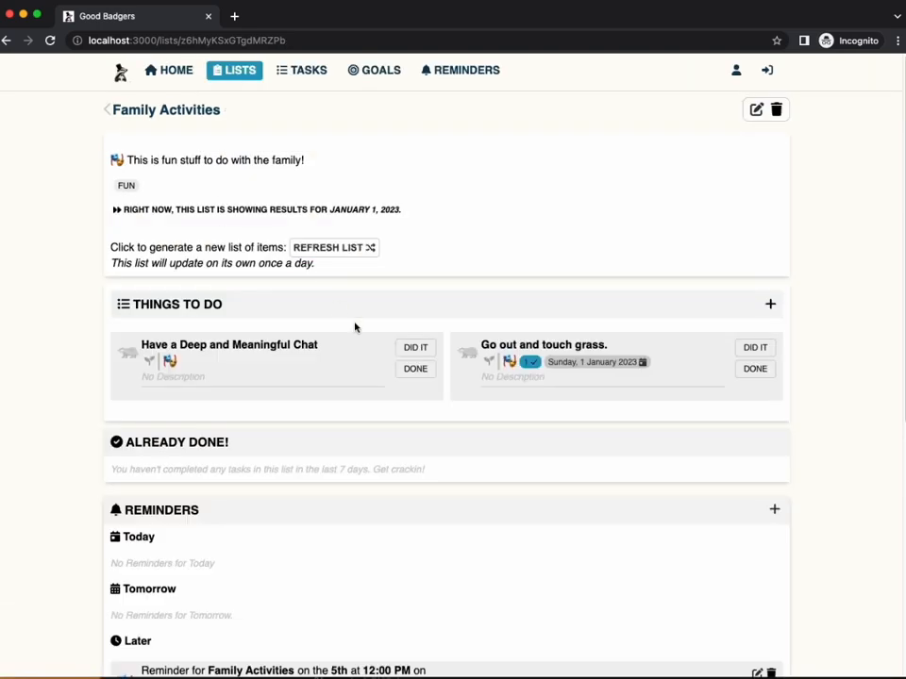
Step: Add a task named Third Activity to the Family Activities list's things to do, and refresh the list
click(771, 305)
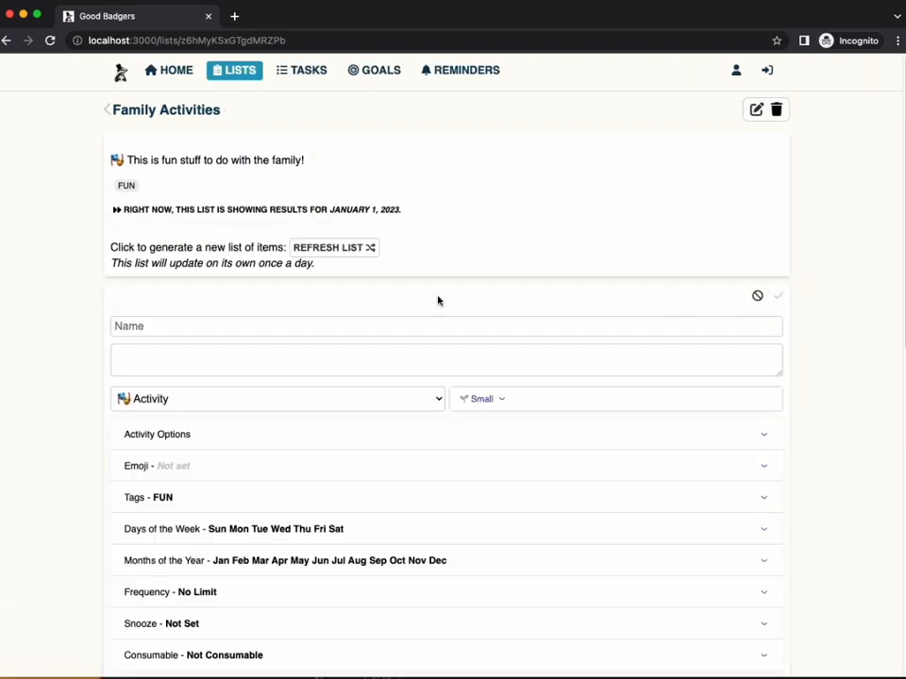
click(138, 328)
text(Third Ac6tivity)
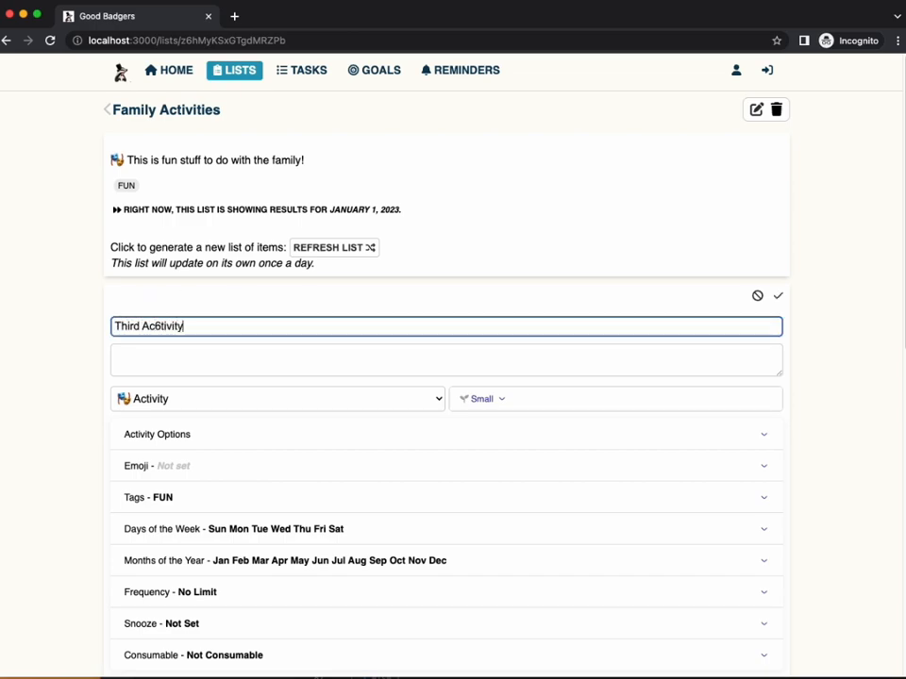
key(BackSpace)
key(BackSpace)
text(tivit)
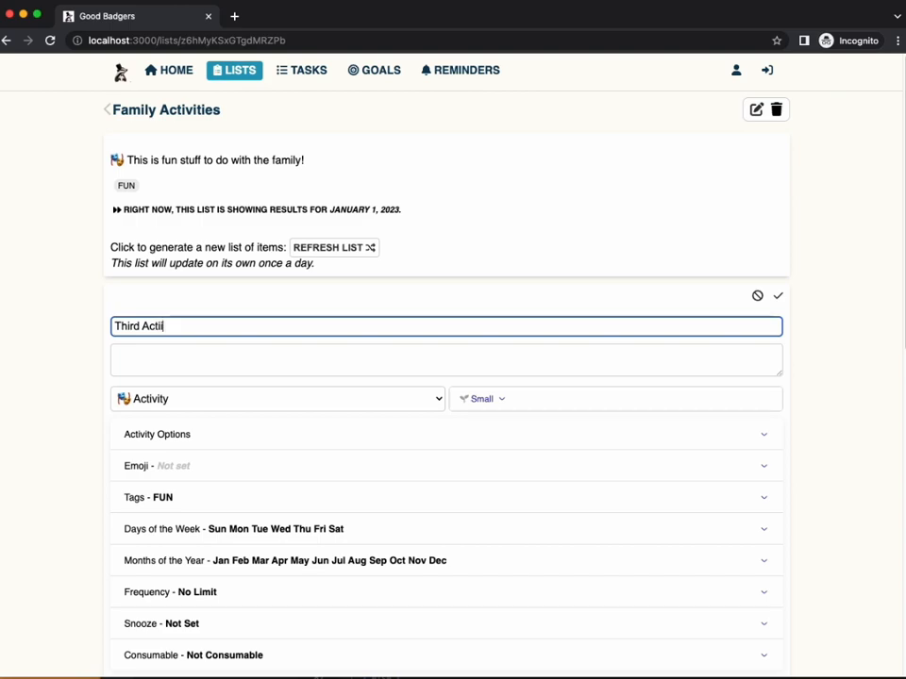
click(777, 296)
click(367, 248)
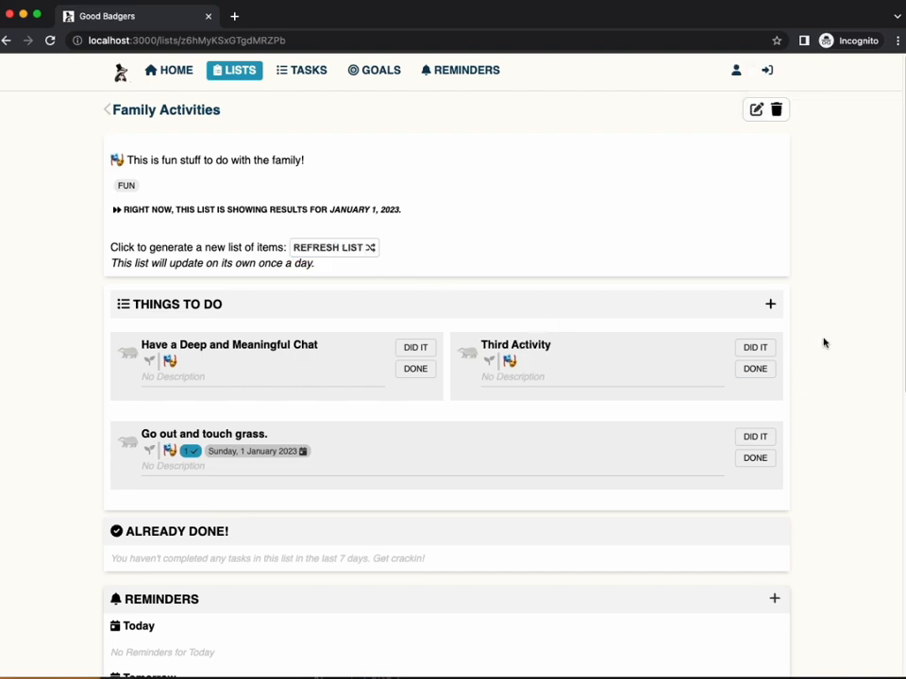
Step: Inspect the Family Activities page in the browser's developer tools, widen the page area to check its layout, and close the tools
right_click(807, 295)
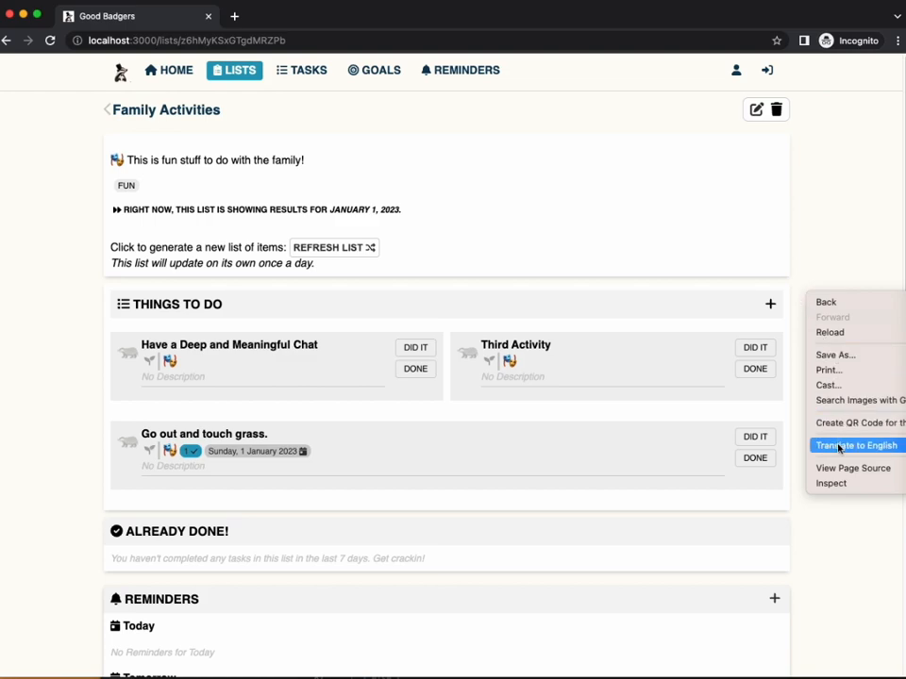
click(832, 484)
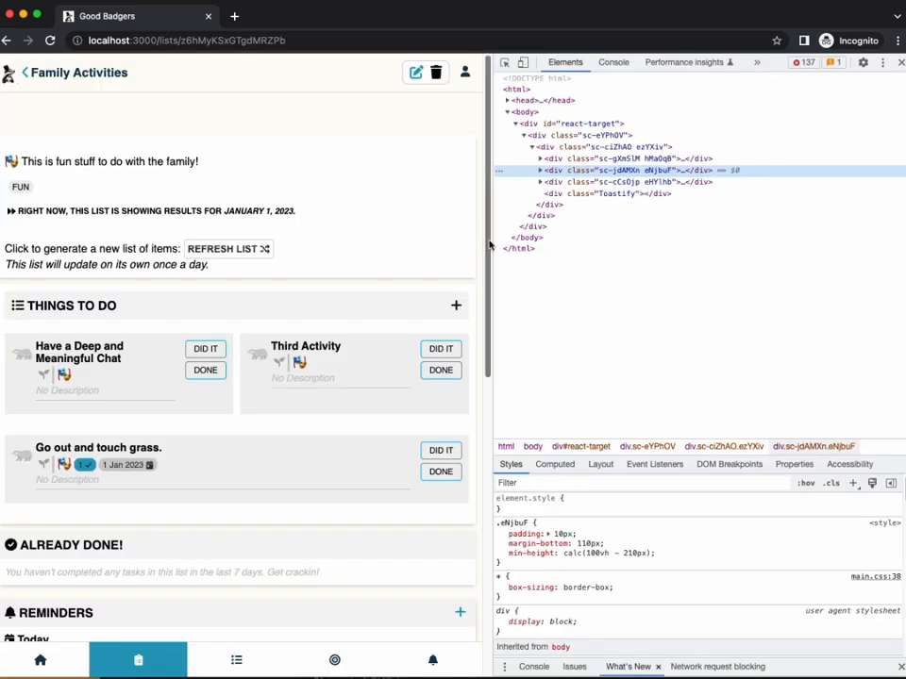
drag(493, 243, 670, 228)
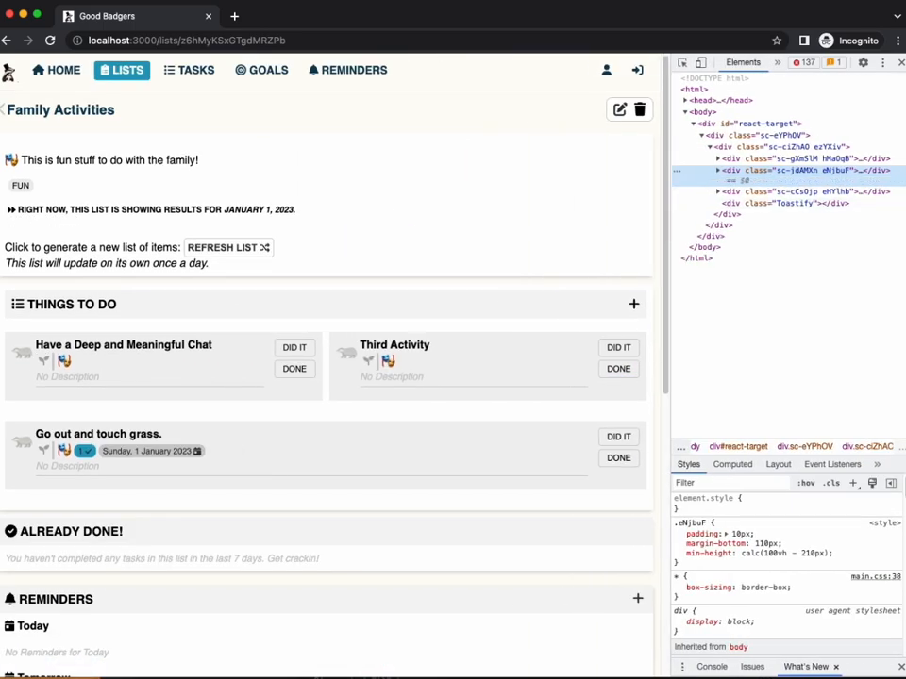
click(899, 63)
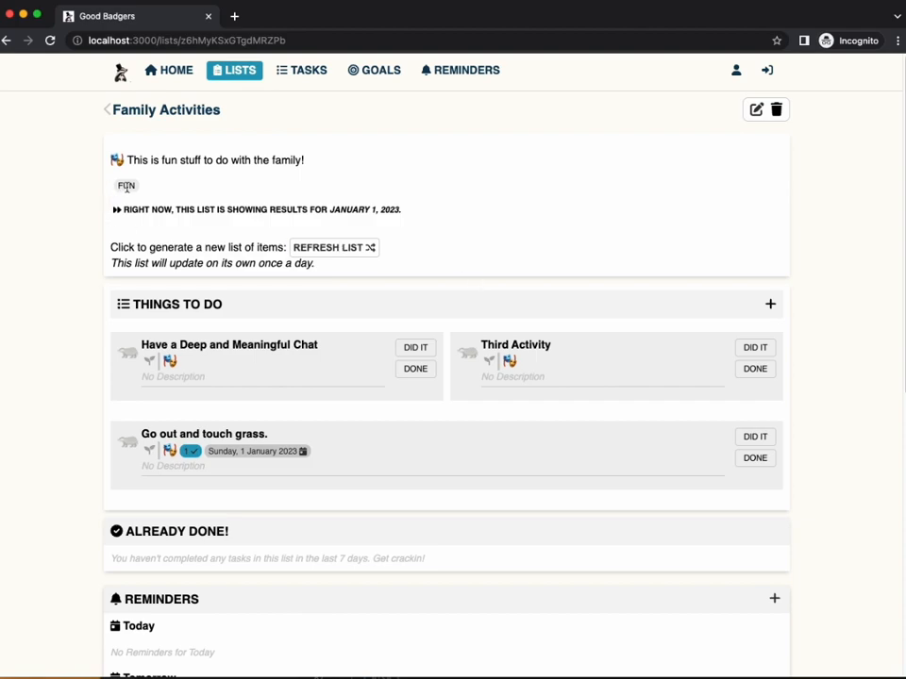
Step: Try deselecting every day of the week for the Family Activities list, and cancel the edit without saving
click(758, 111)
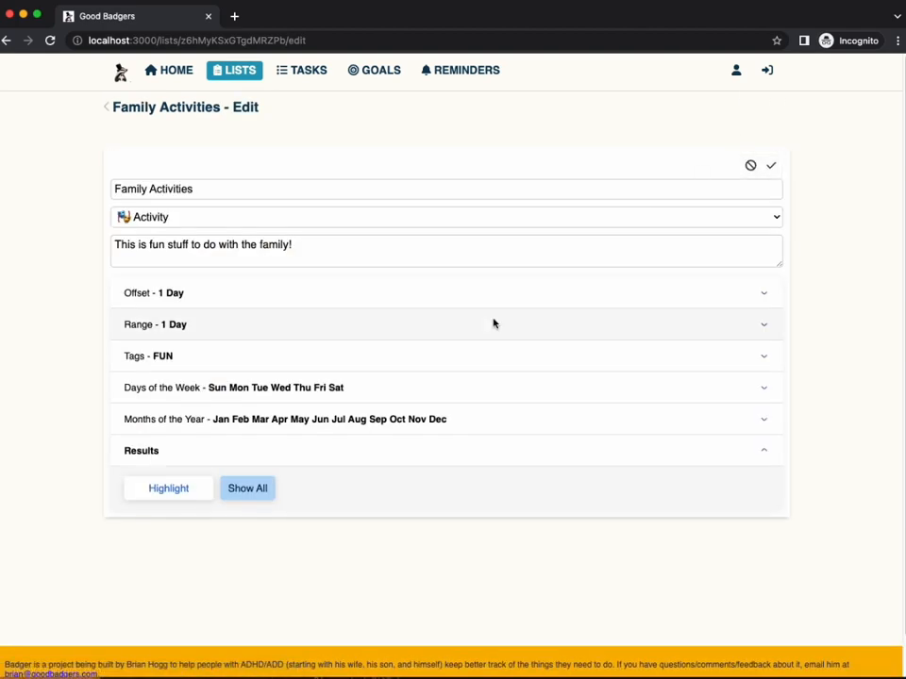
click(227, 389)
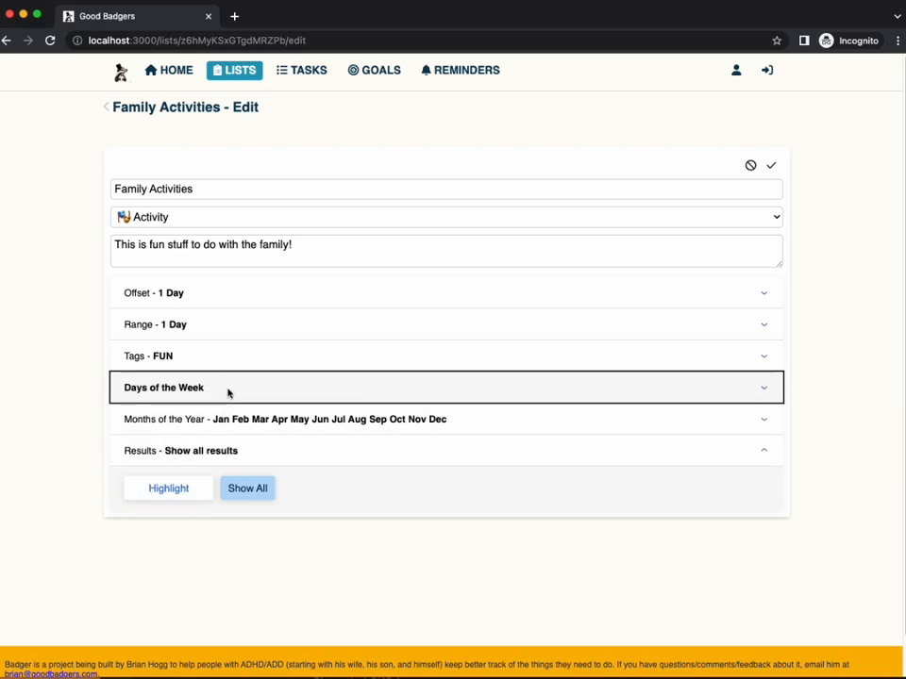
click(199, 429)
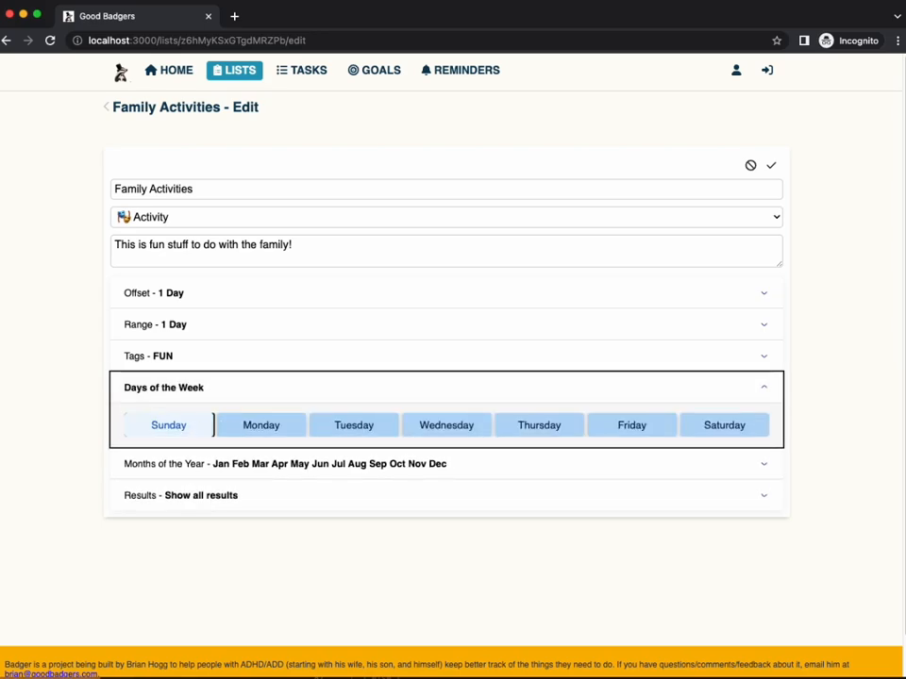
click(347, 427)
click(443, 427)
click(534, 426)
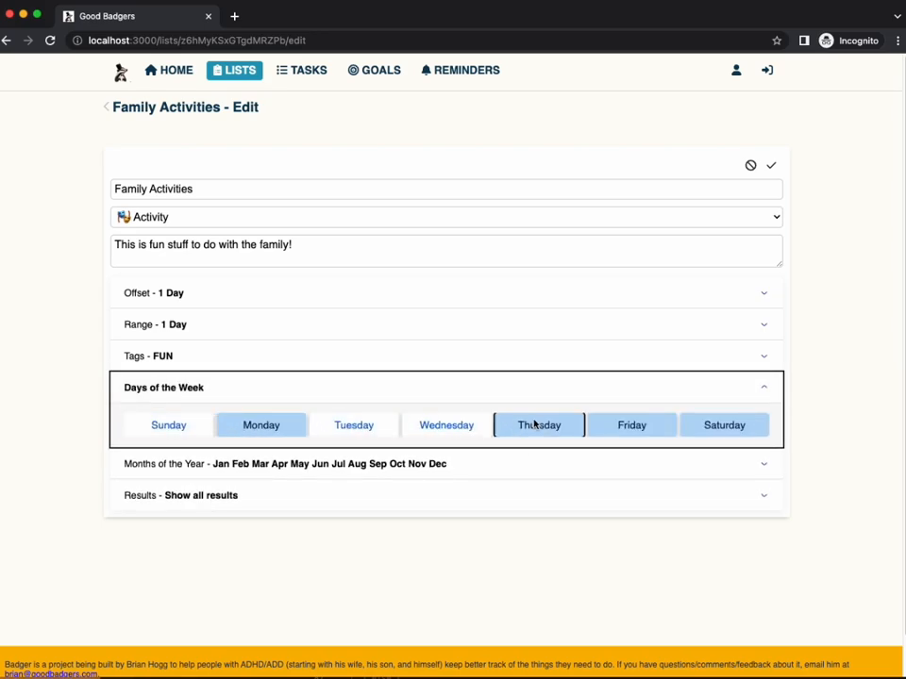
click(612, 427)
click(718, 429)
click(636, 427)
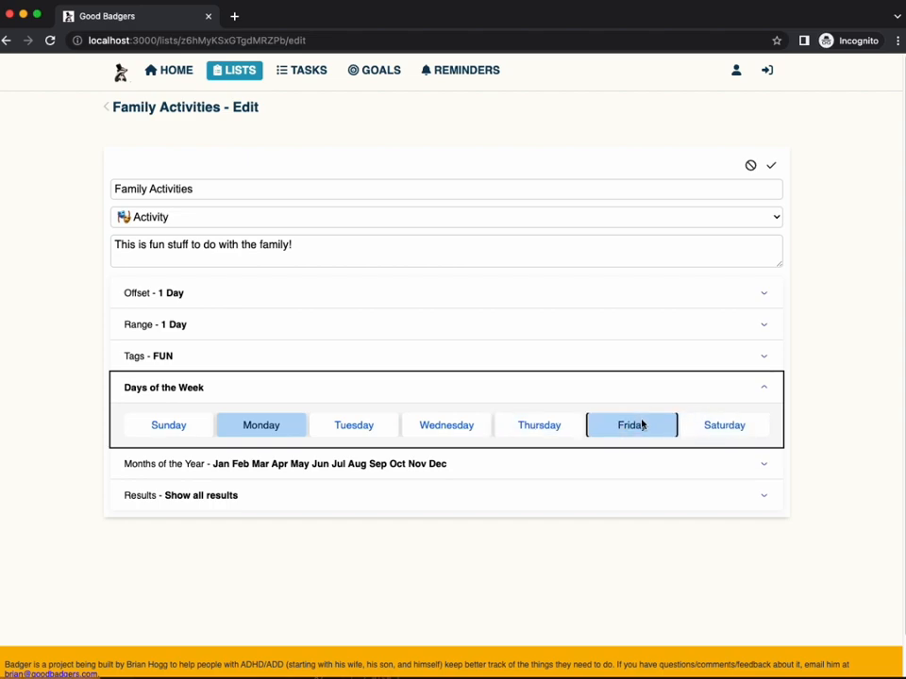
click(238, 423)
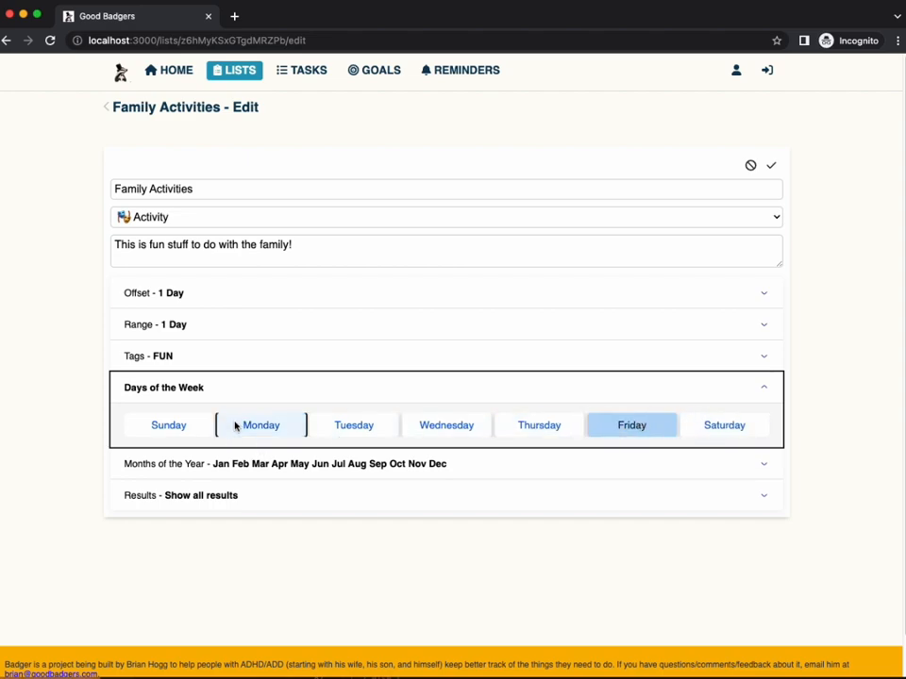
click(597, 432)
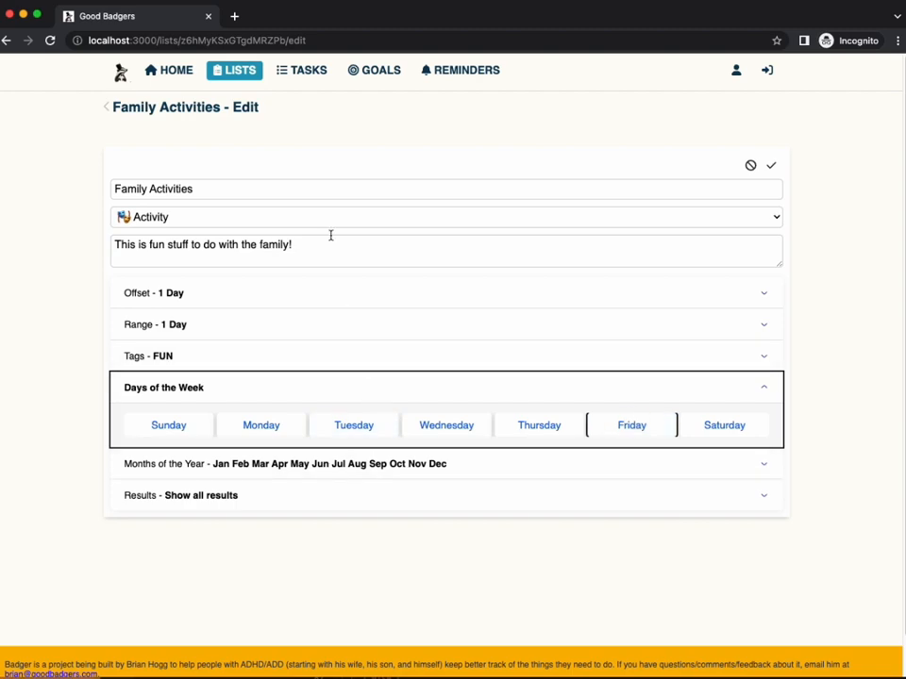
click(750, 166)
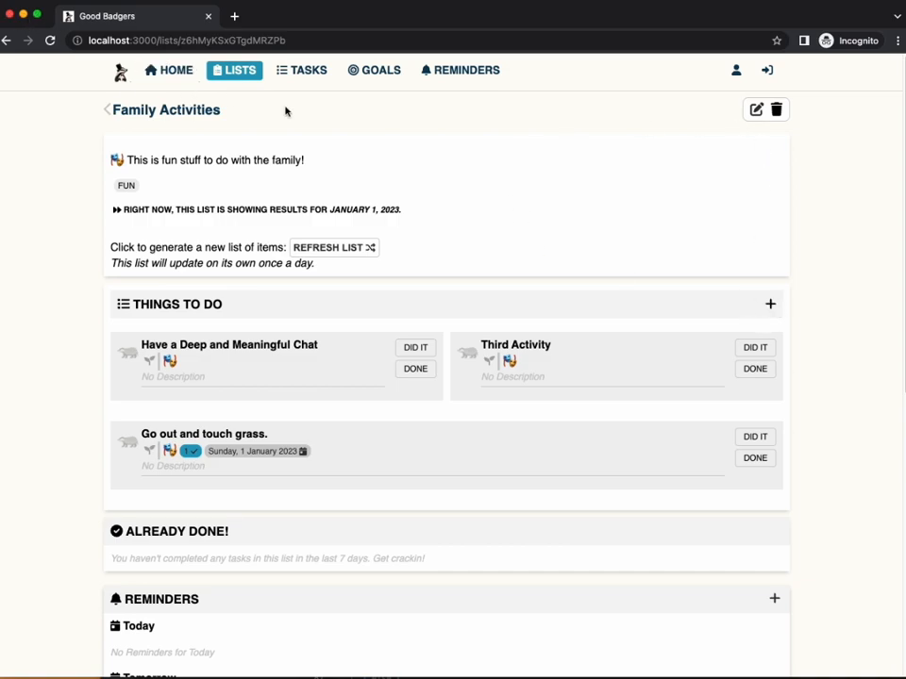
Step: Review the default days, results and range settings of a new list on the lists page, and cancel without creating it
click(236, 70)
click(773, 108)
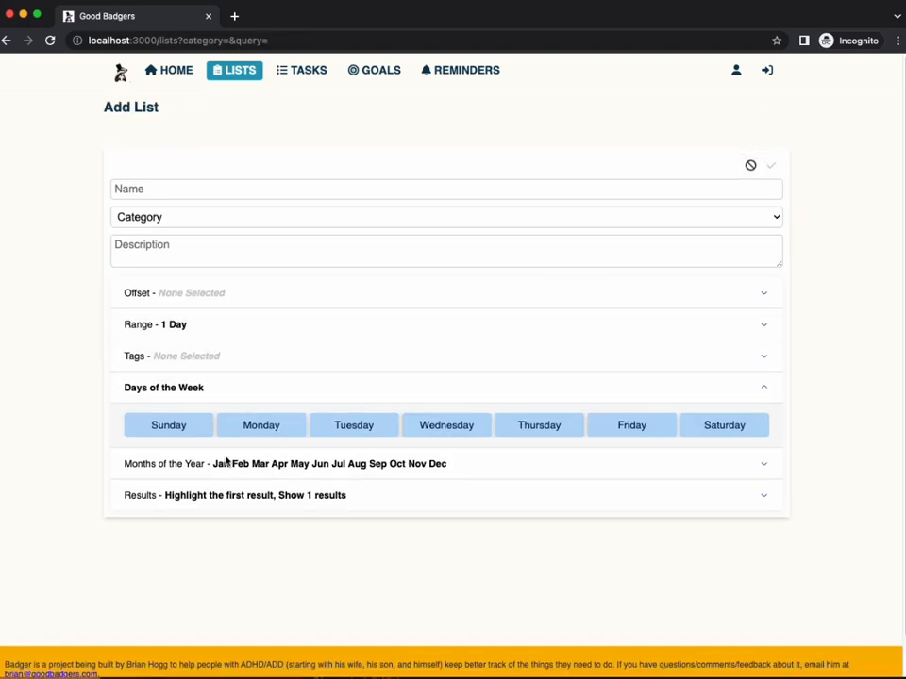
click(232, 388)
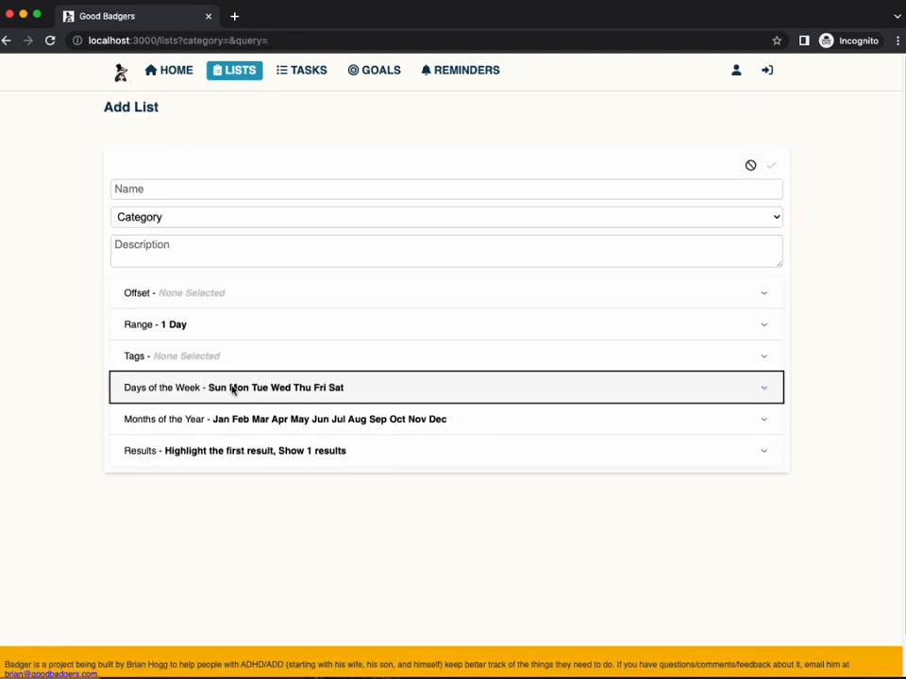
click(283, 431)
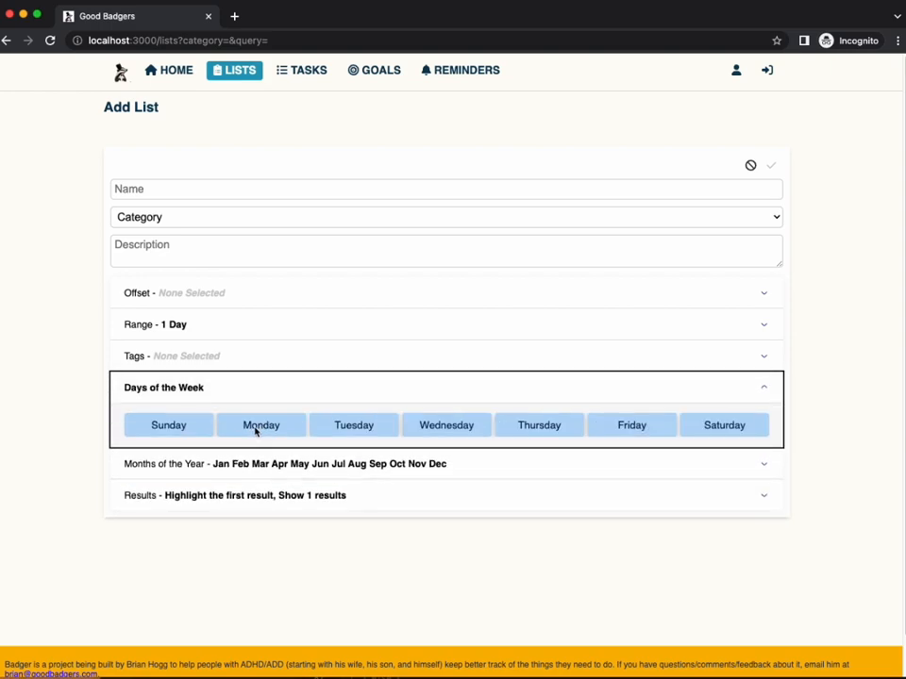
click(243, 493)
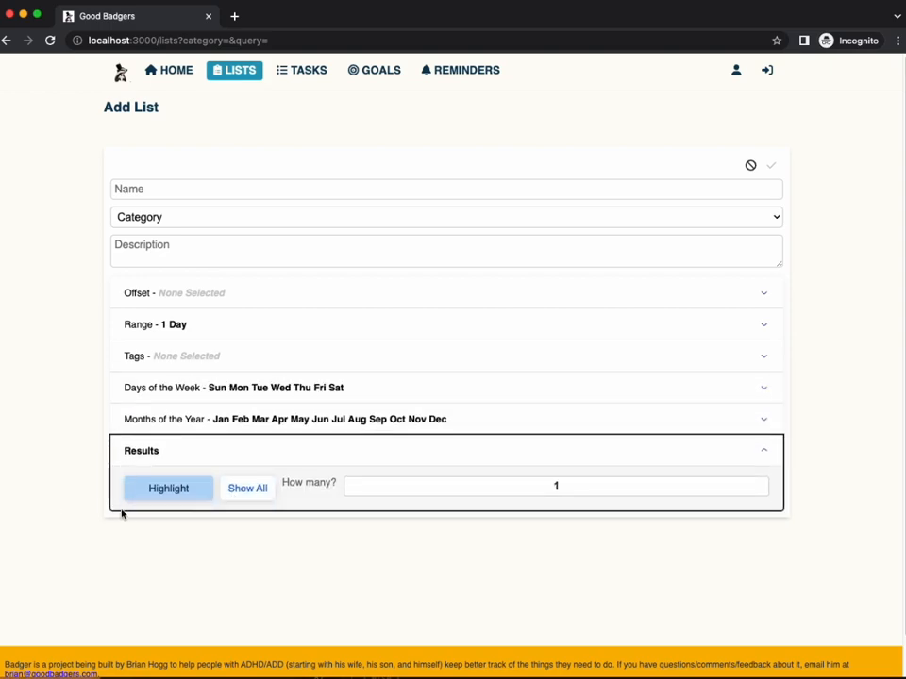
click(138, 455)
click(178, 329)
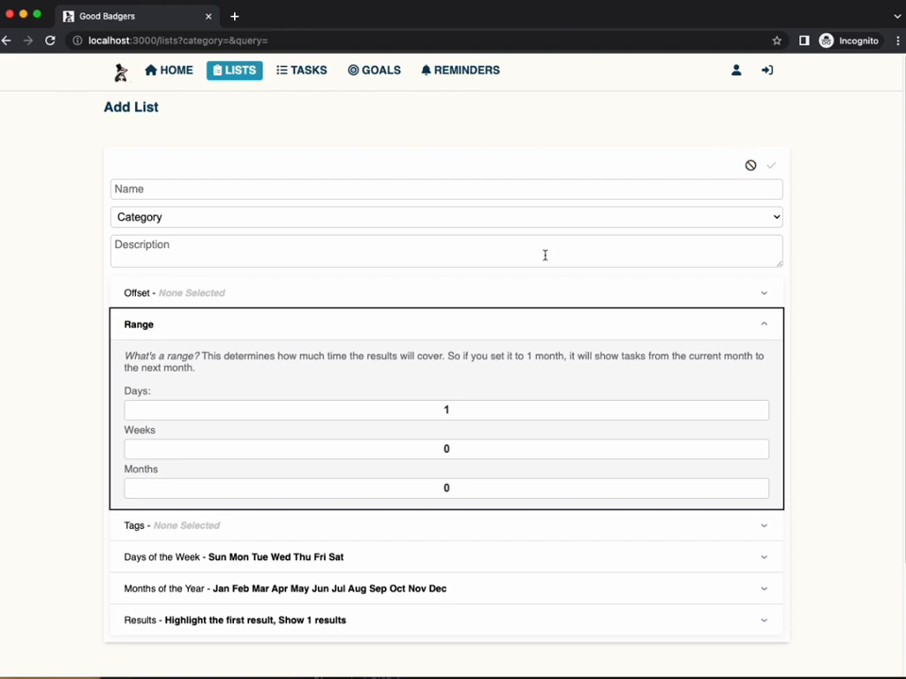
click(750, 165)
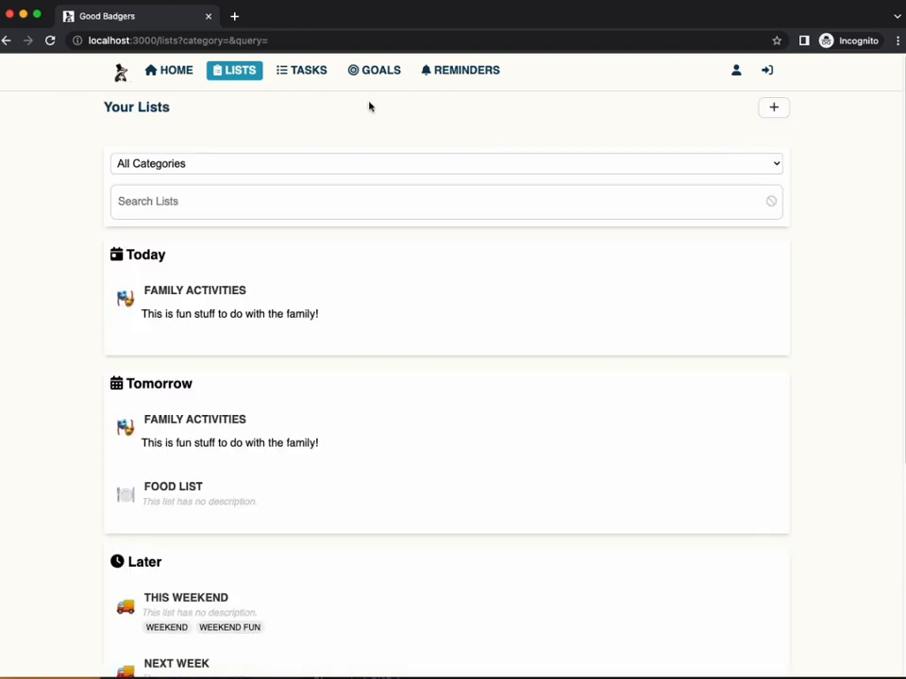
Step: Review the setup options offered for a new task on the tasks page, and close the form
click(321, 79)
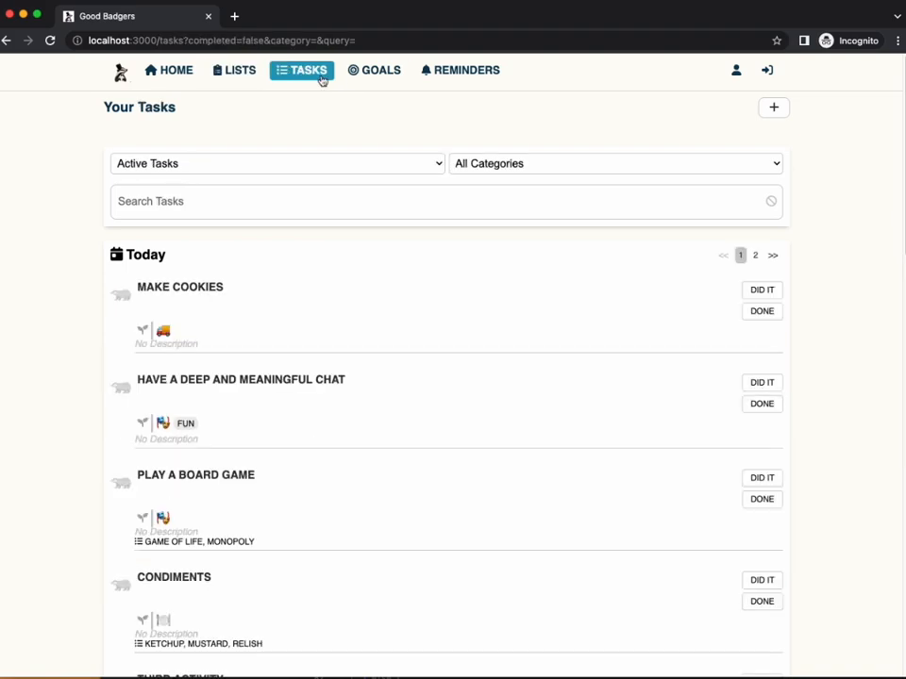
click(772, 108)
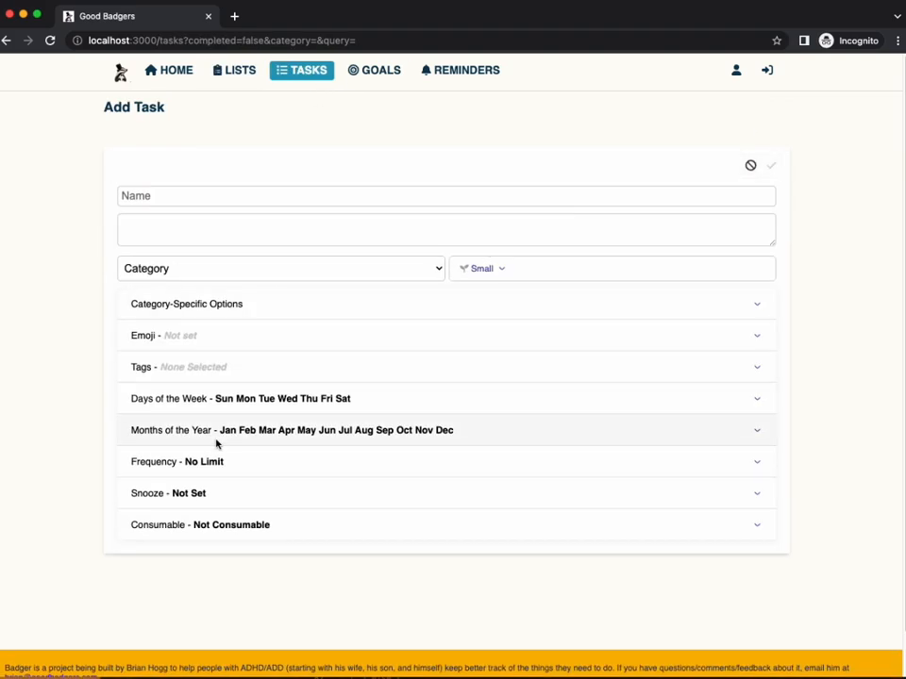
click(771, 165)
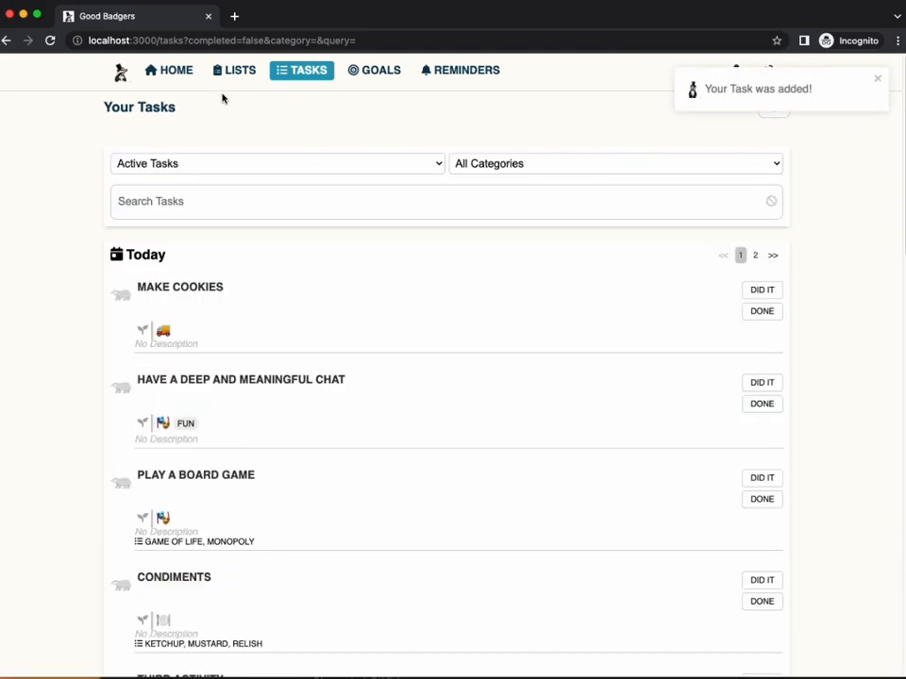
Step: Remove Monday, Thursday and Friday from the Family Activities list's days of the week, and save the list
click(234, 72)
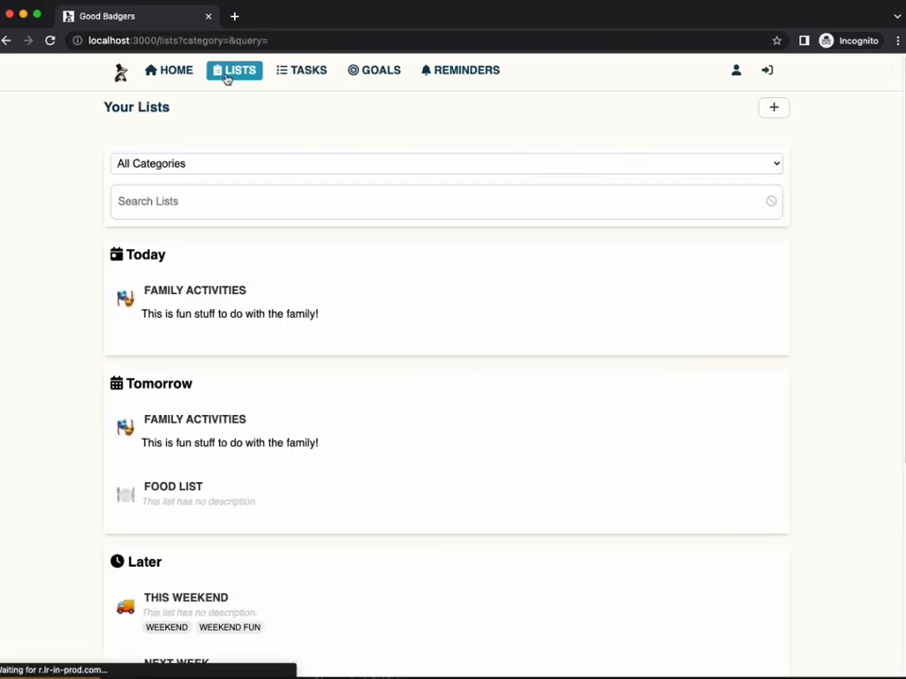
click(173, 318)
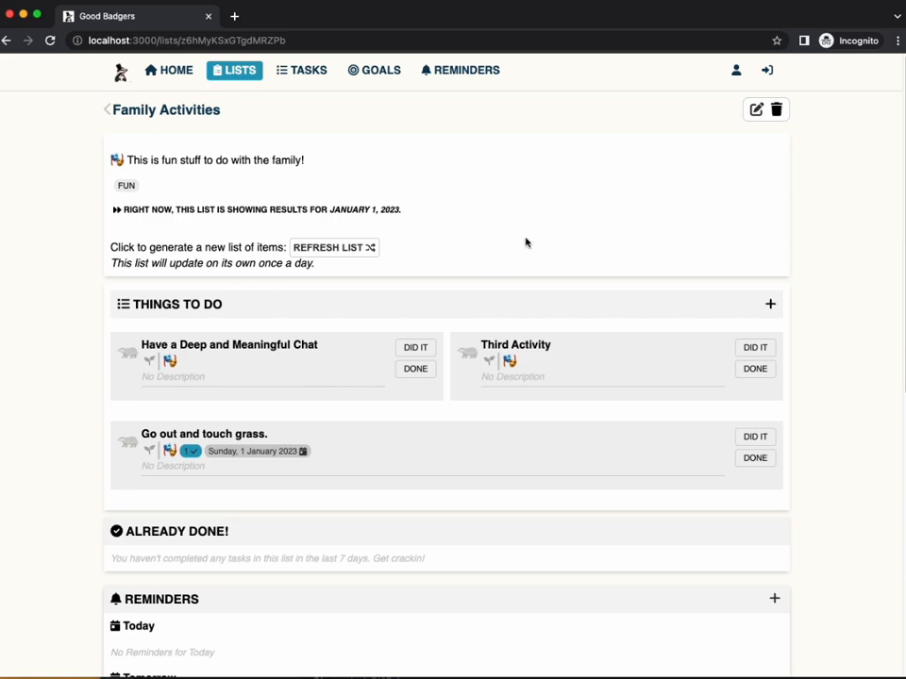
click(755, 110)
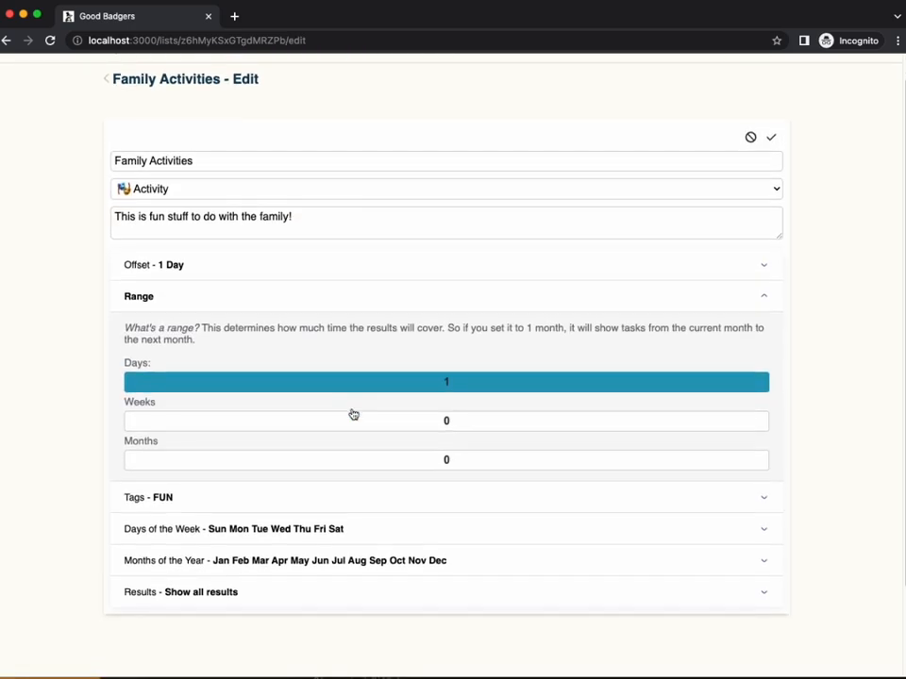
click(251, 542)
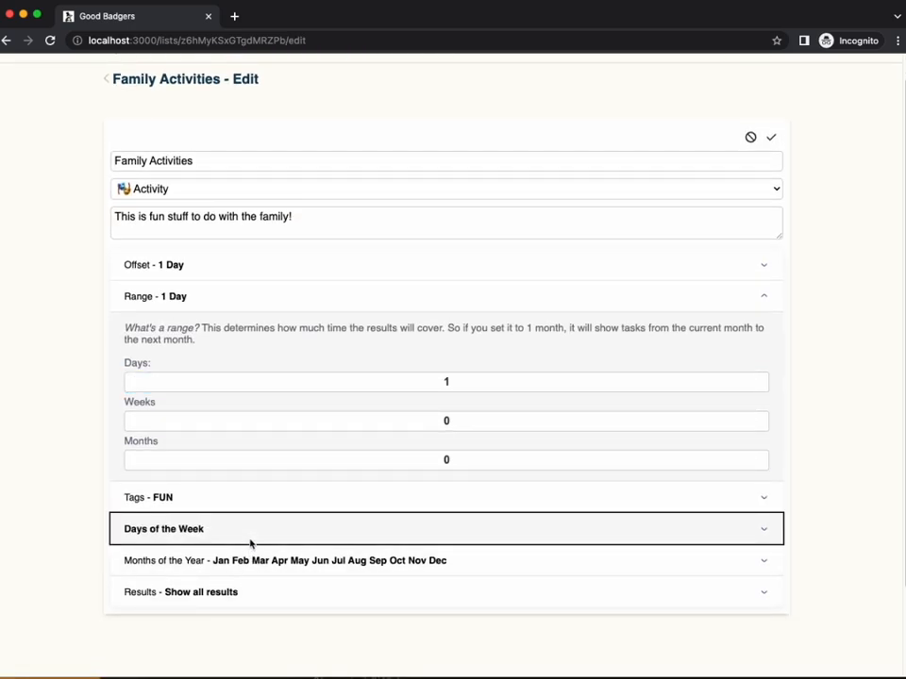
click(267, 404)
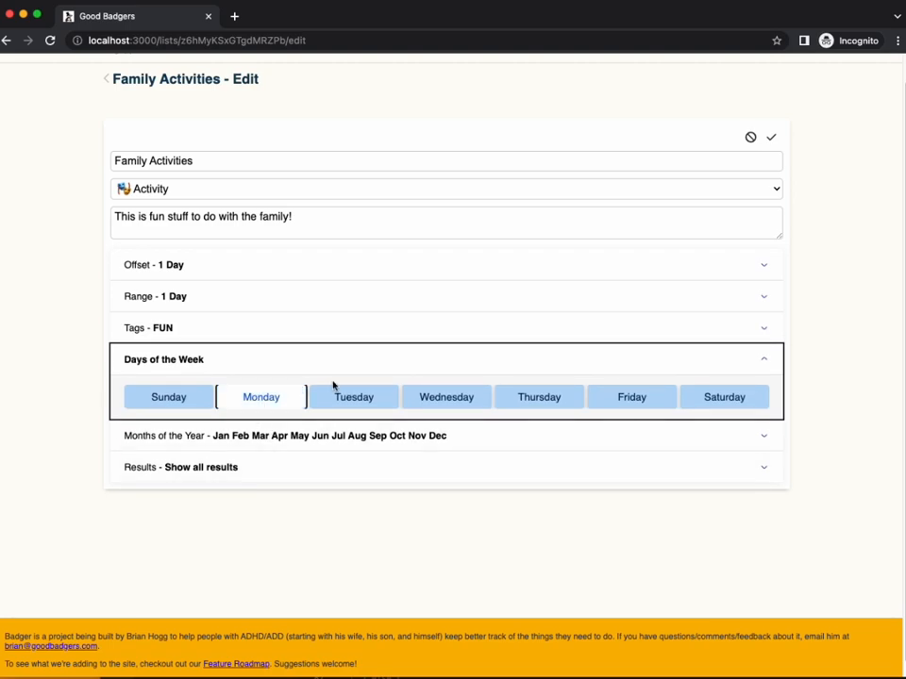
click(529, 397)
click(604, 398)
click(770, 139)
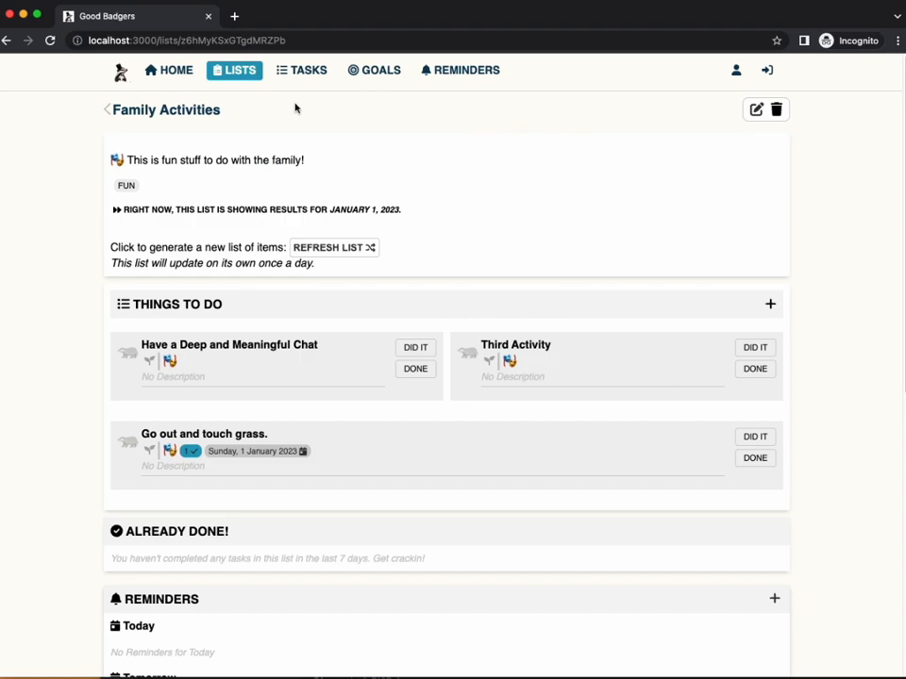
Step: Check the Family Activities list's saved days and the default days and months of a new task in it, cancelling both forms
click(758, 112)
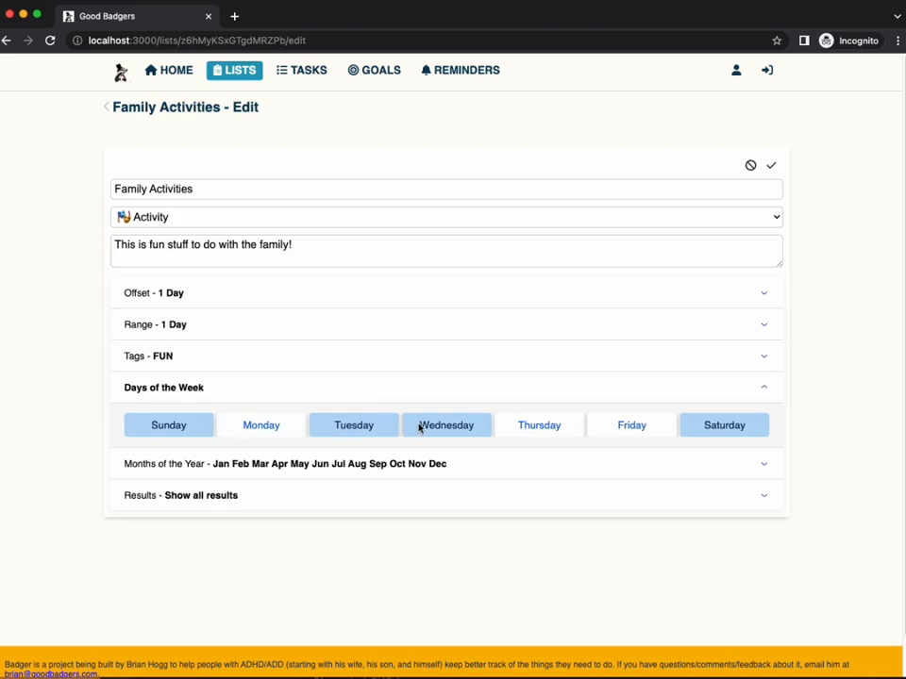
click(750, 166)
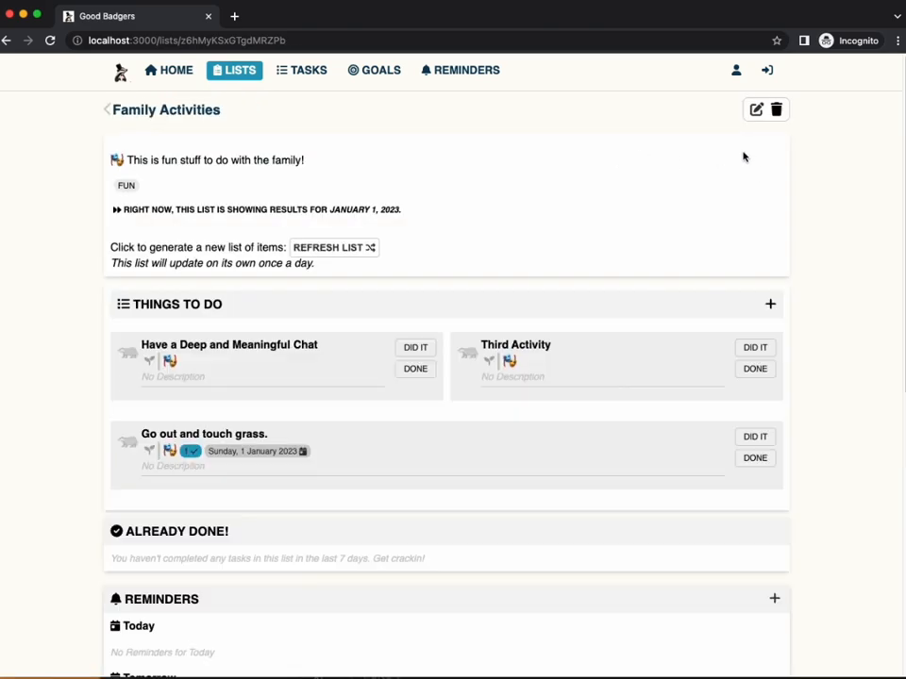
click(770, 305)
scroll(681, 396, down, 1)
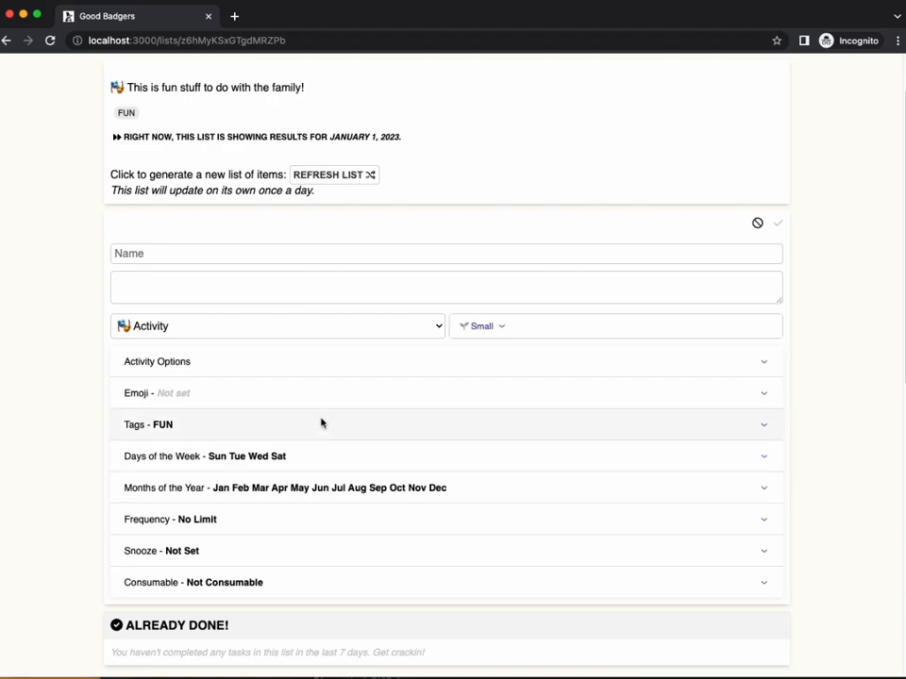
click(330, 483)
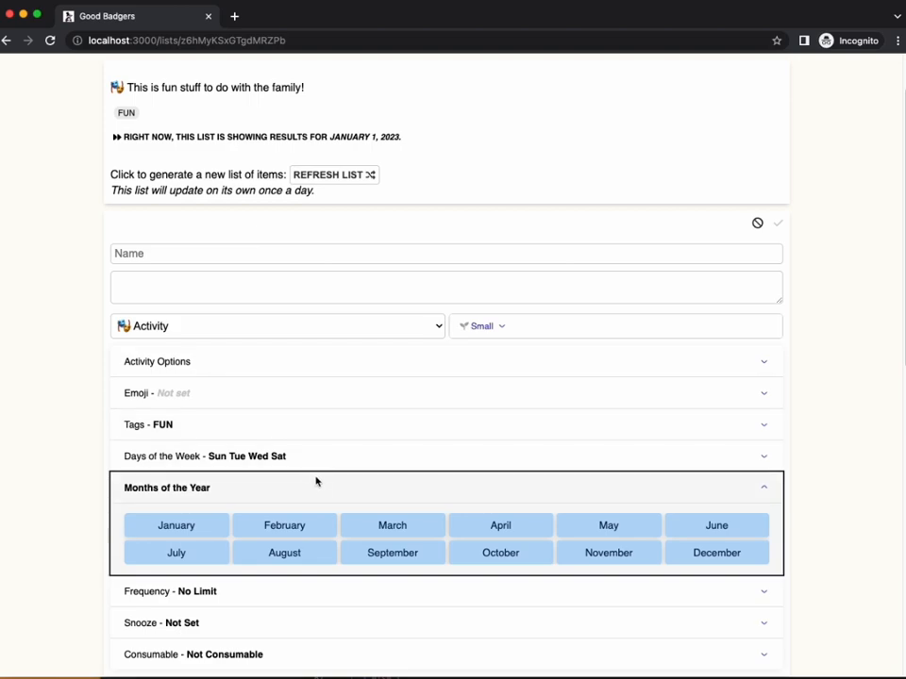
click(756, 224)
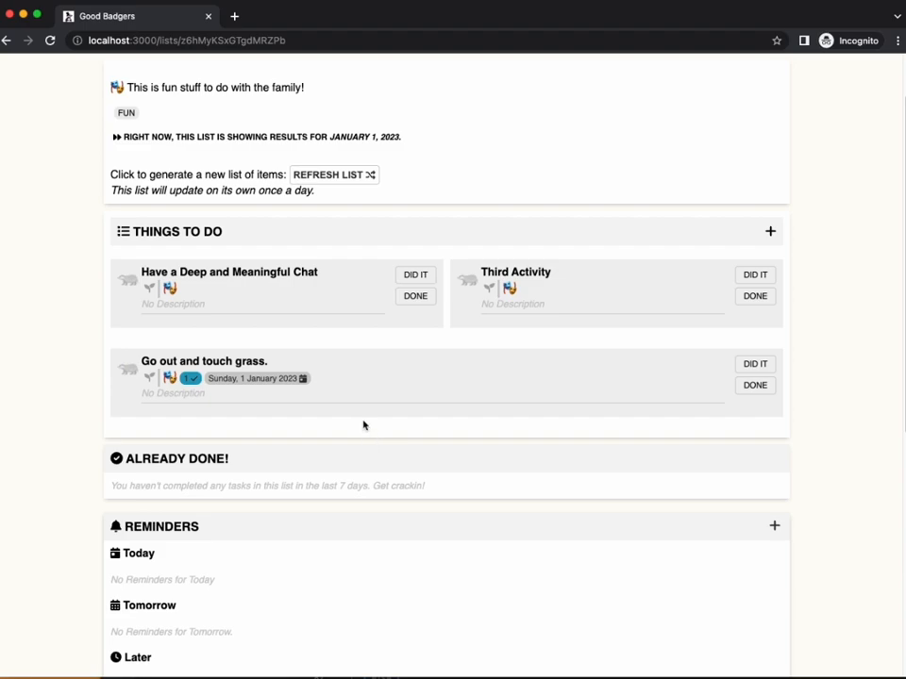
scroll(331, 412, up, 2)
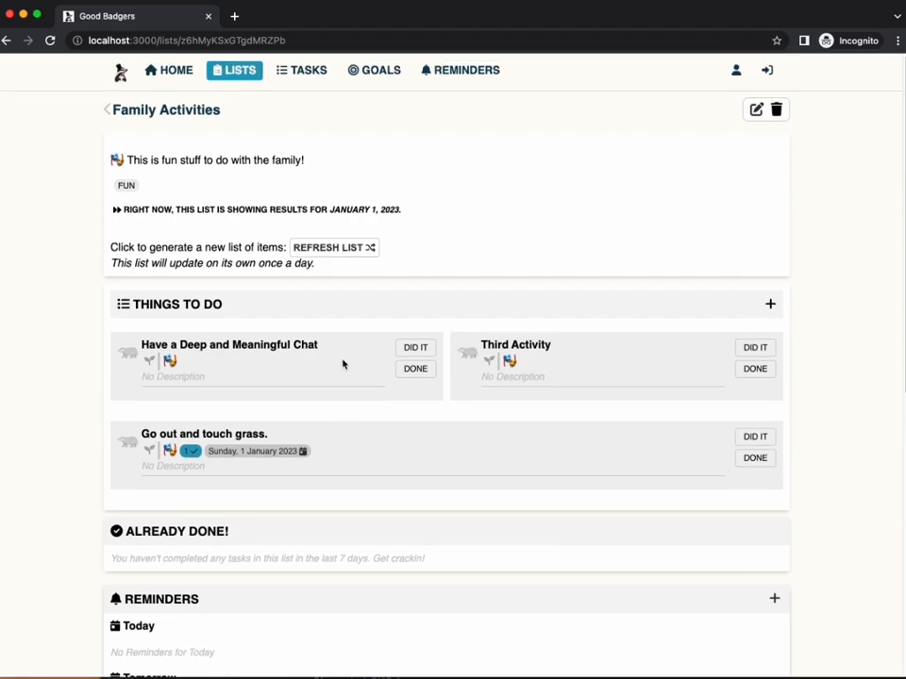
Step: Examine the days and months settings in the home page's new-list form under Today's Lists, and cancel it
click(173, 71)
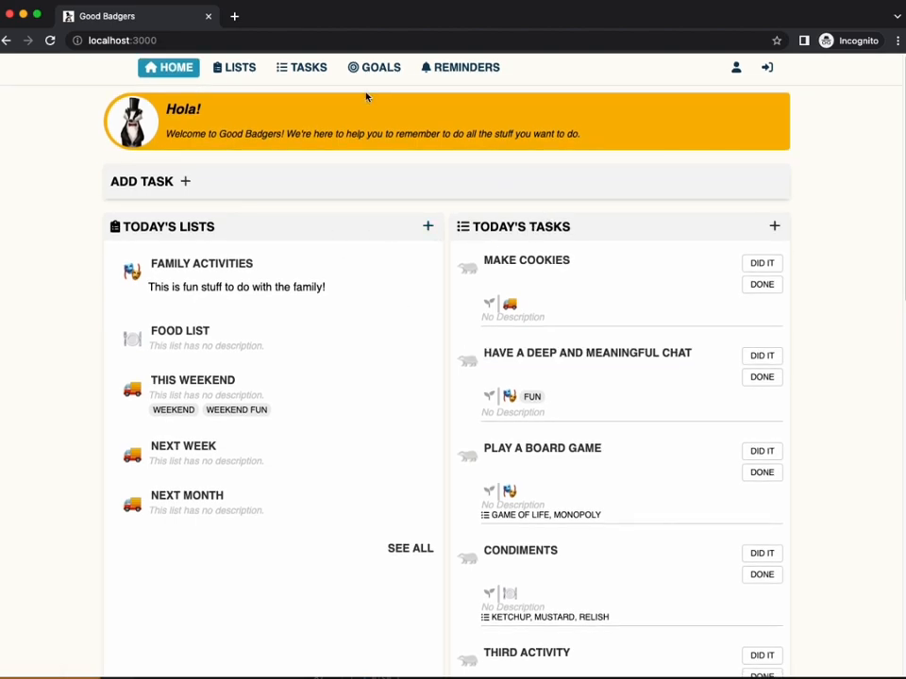
click(249, 68)
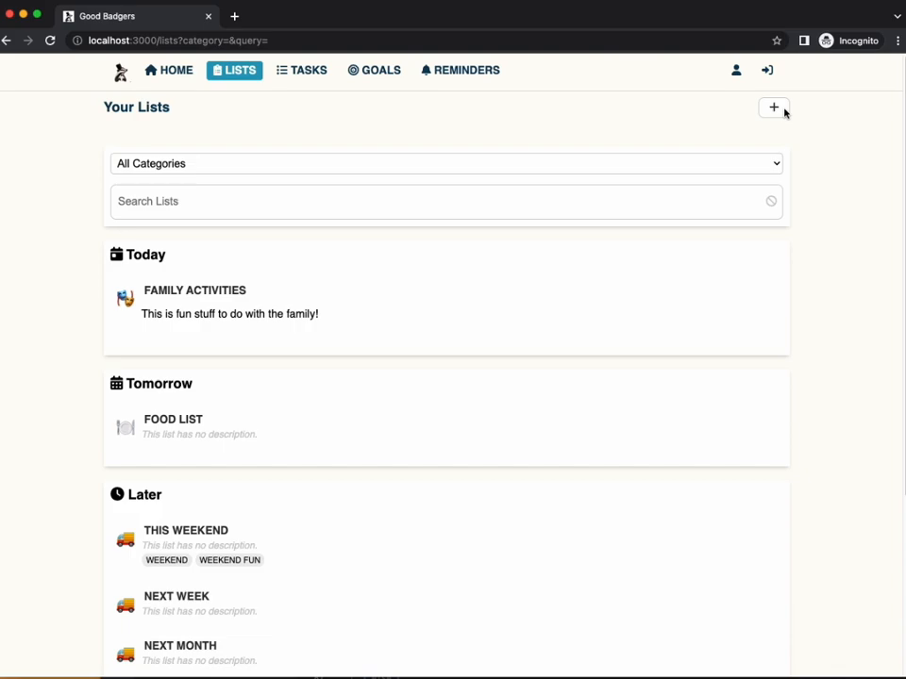
click(161, 71)
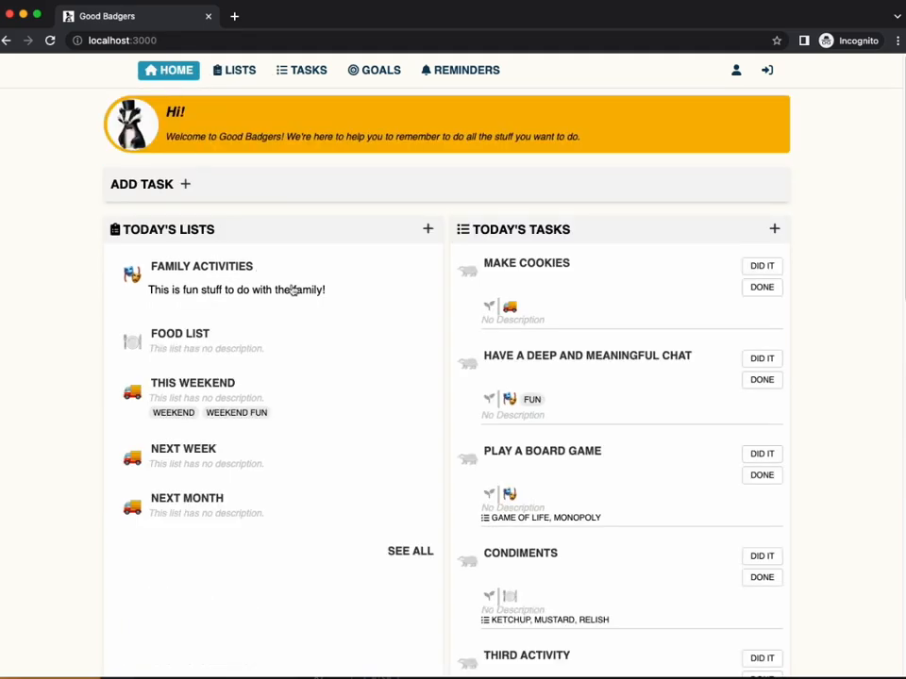
click(425, 232)
scroll(368, 505, down, 2)
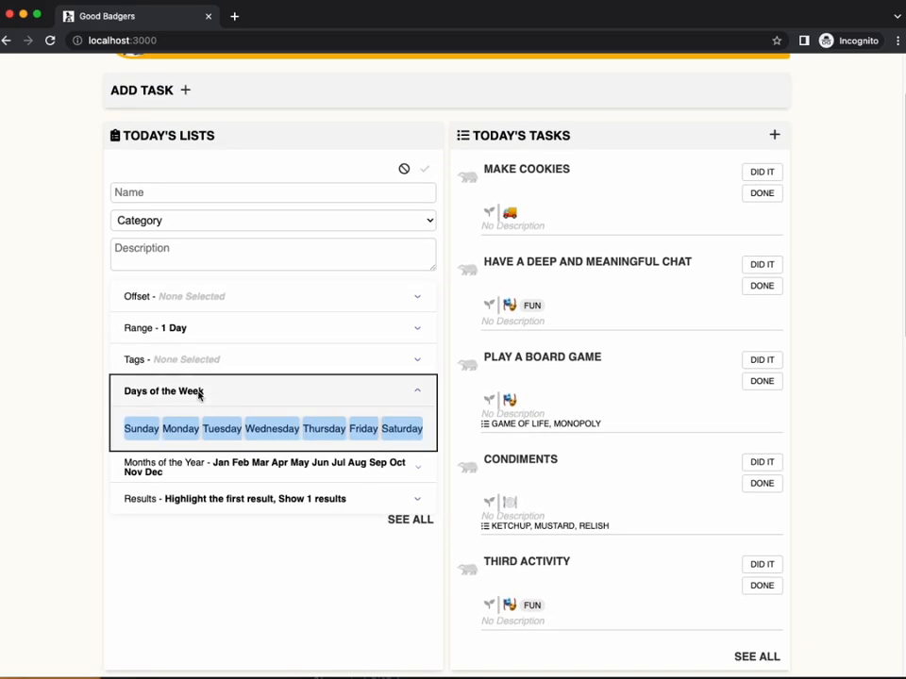
click(198, 396)
click(177, 426)
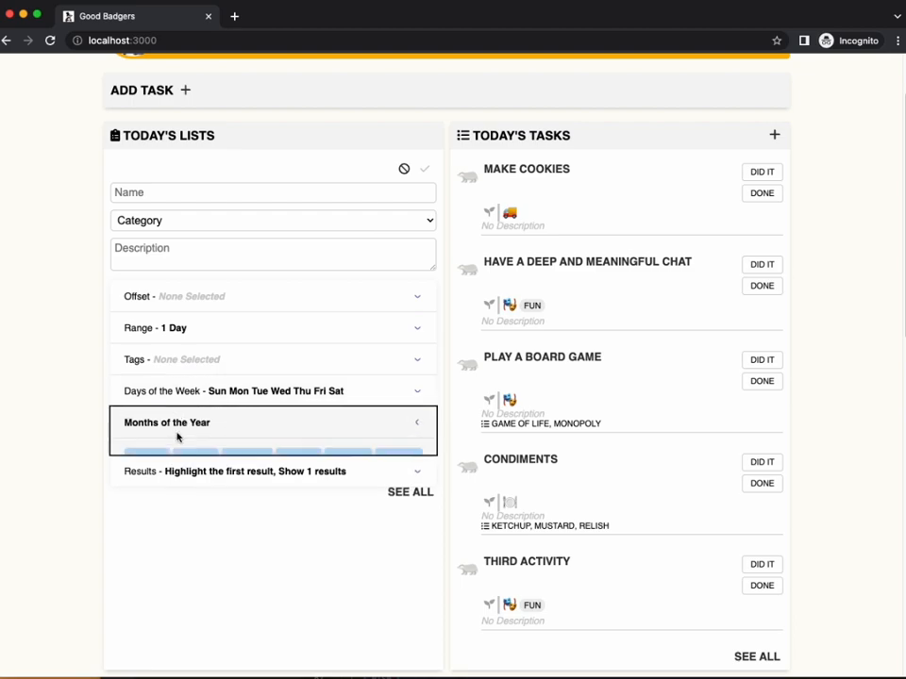
click(165, 530)
click(151, 393)
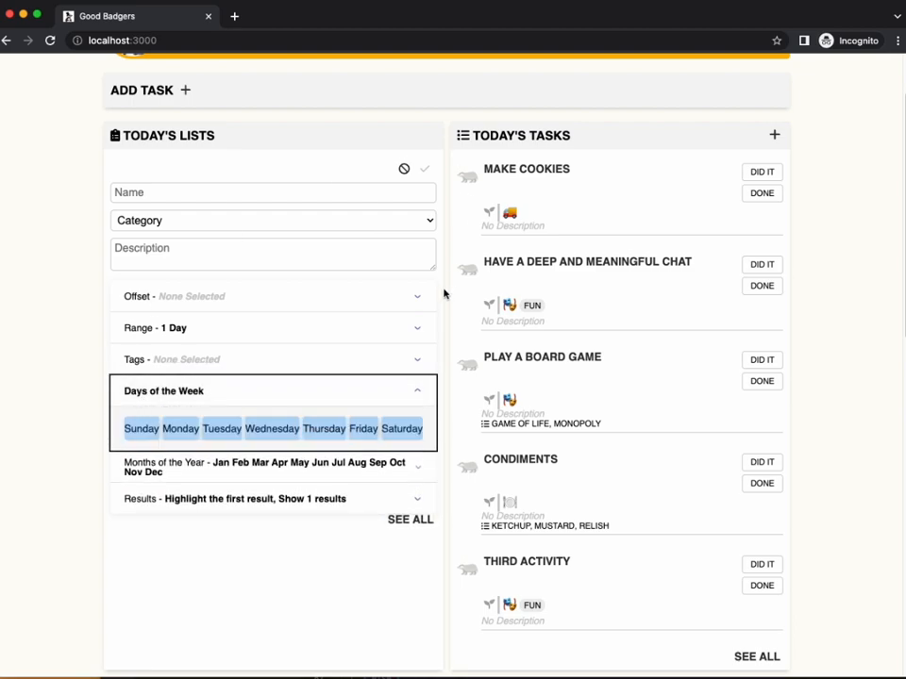
click(285, 353)
click(403, 171)
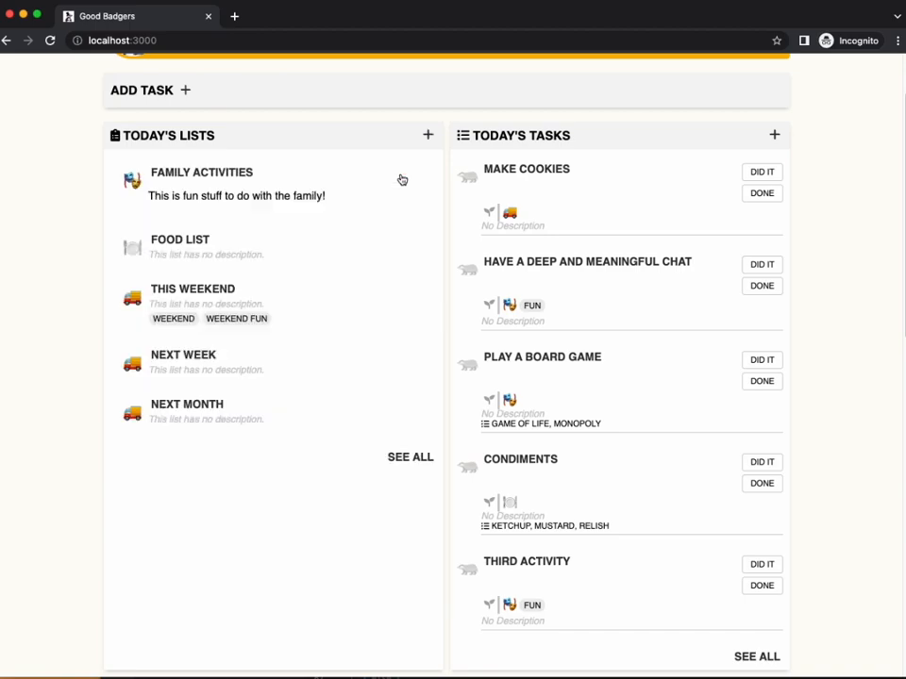
scroll(406, 182, up, 2)
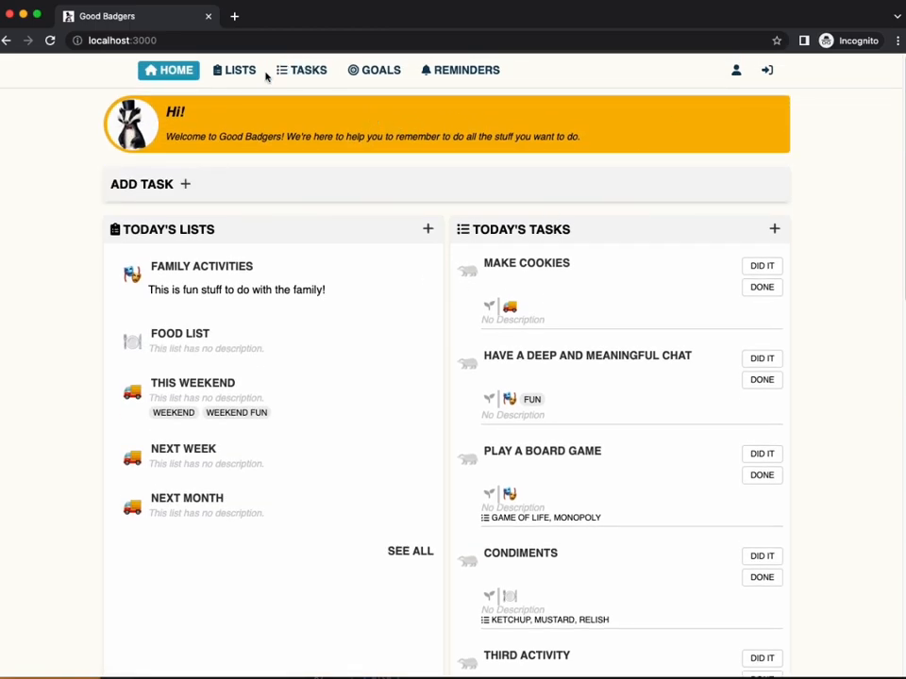
Step: Check the tags setting of a new list on the lists page, and look through the home page down to the recent activity
click(237, 71)
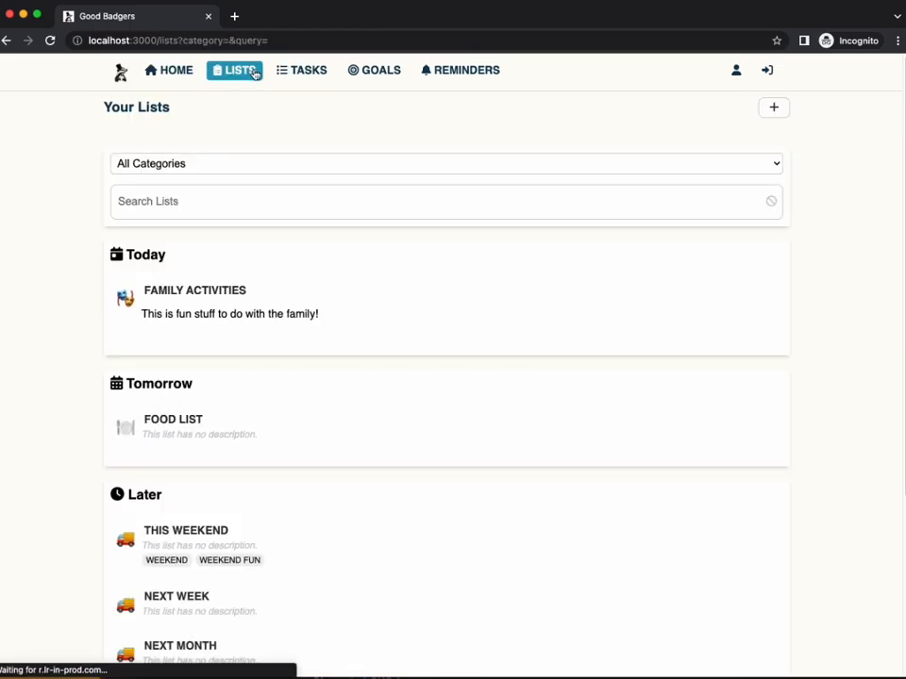
click(772, 108)
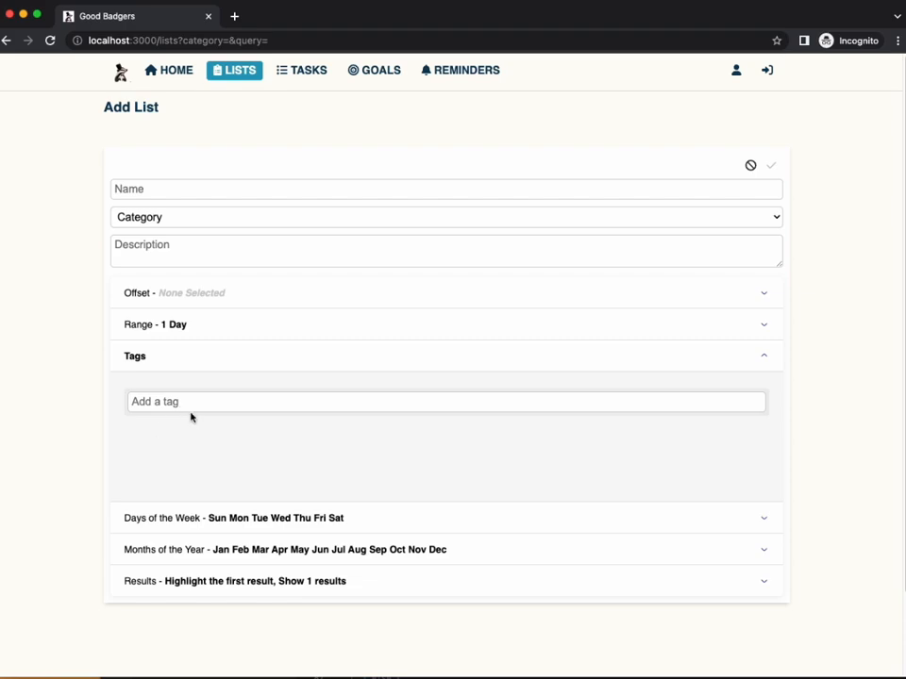
click(226, 356)
click(151, 69)
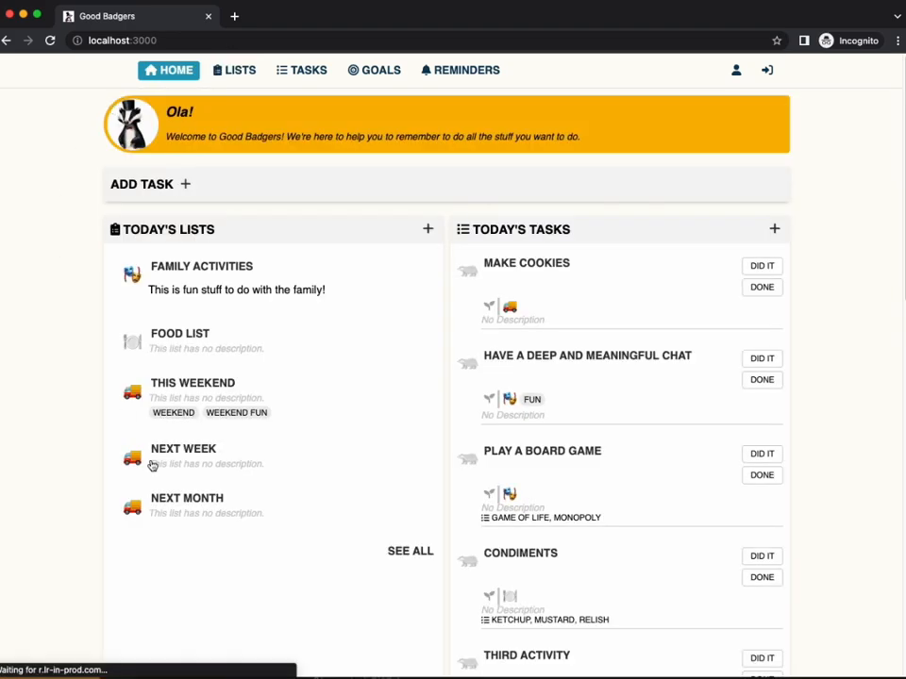
scroll(215, 491, down, 8)
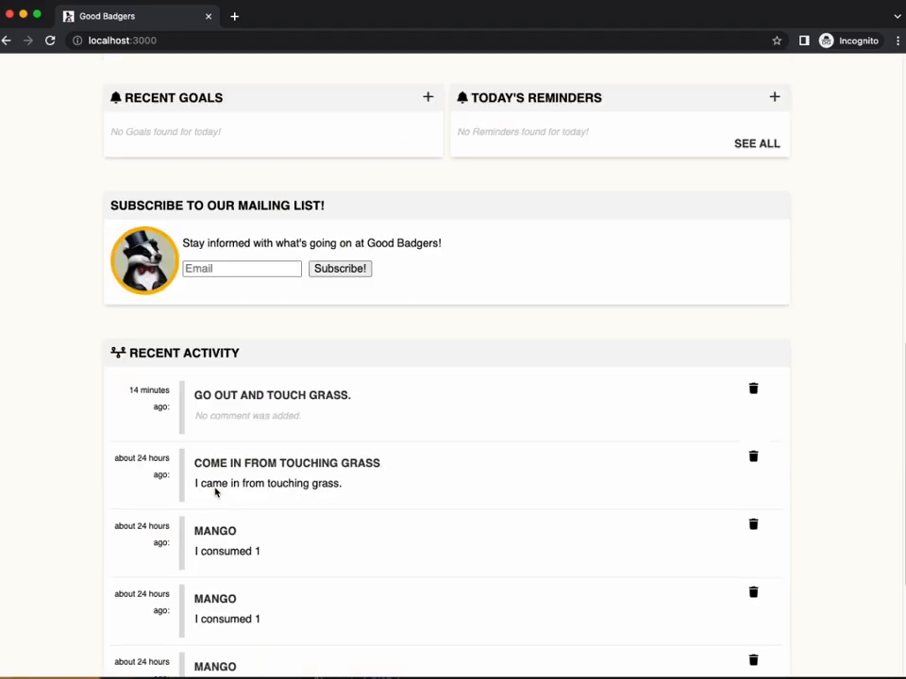
scroll(215, 492, up, 8)
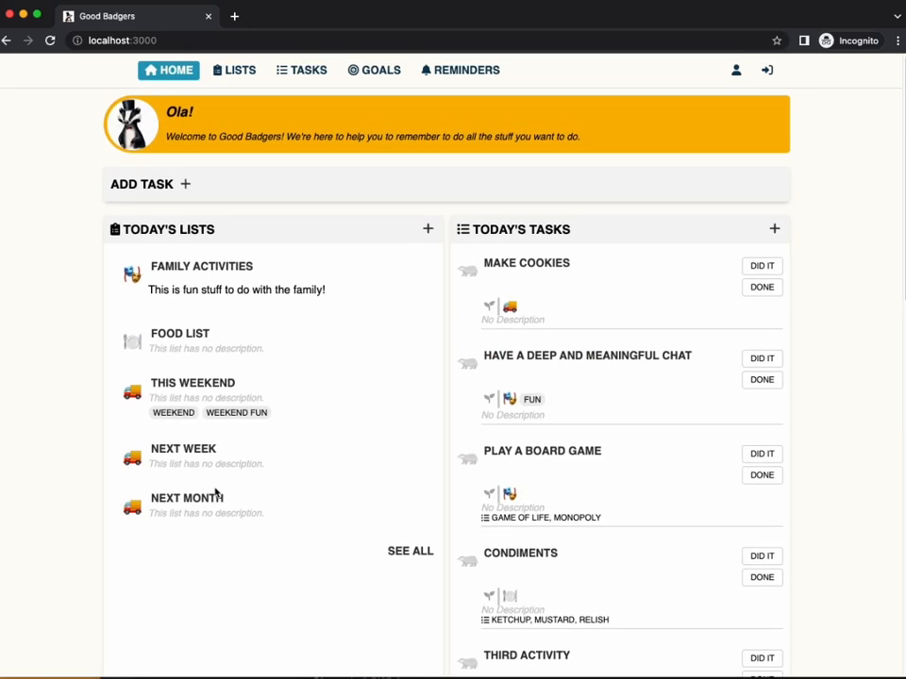